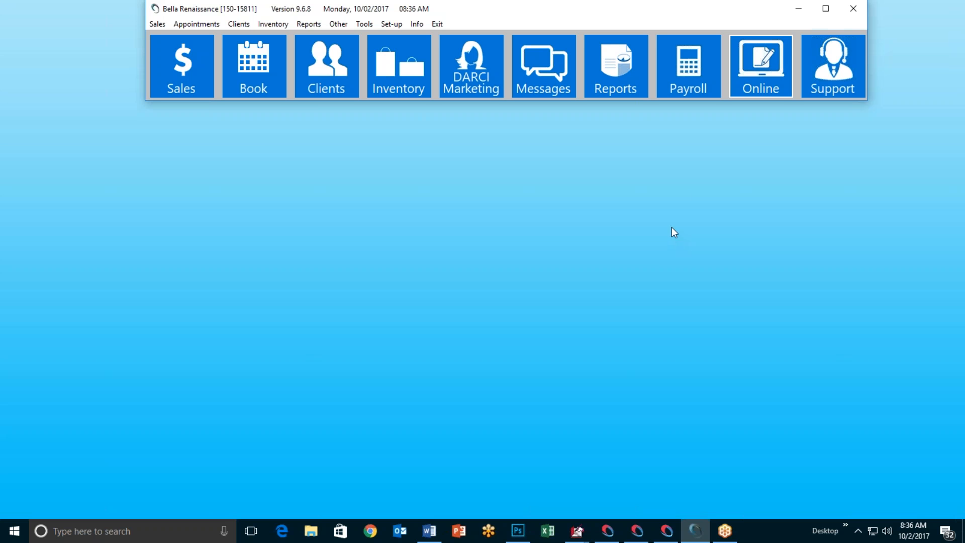
Step: Open the Setup Online Store window from the toolbar's Online button and move it higher on screen
{"action": "left_click", "coordinate": [754, 70]}
{"action": "left_click_drag", "start_coordinate": [479, 110], "coordinate": [467, 83]}
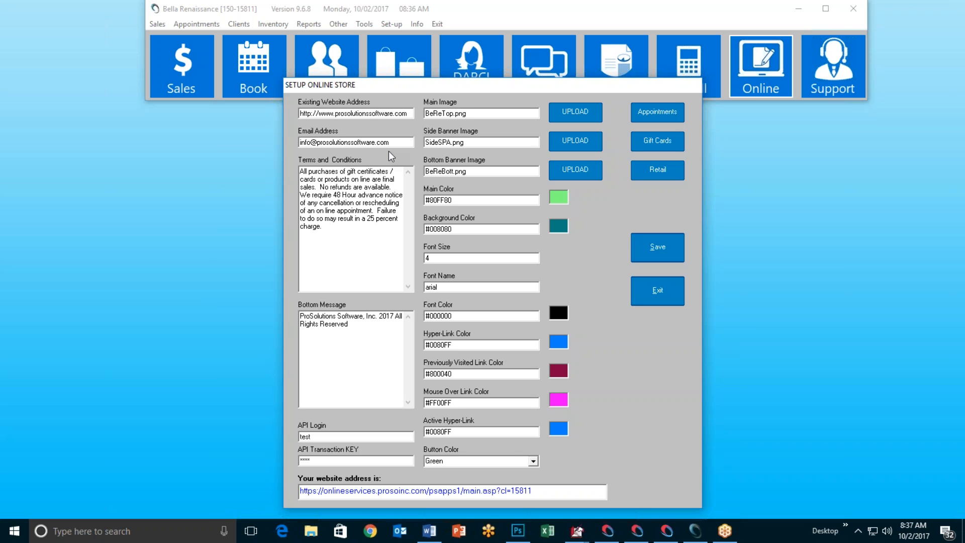
Step: Open the Authorize.Net payment gateway site in Chrome, minimize the browser, then bring it back
{"action": "mouse_move", "coordinate": [394, 143]}
{"action": "left_click", "coordinate": [370, 531]}
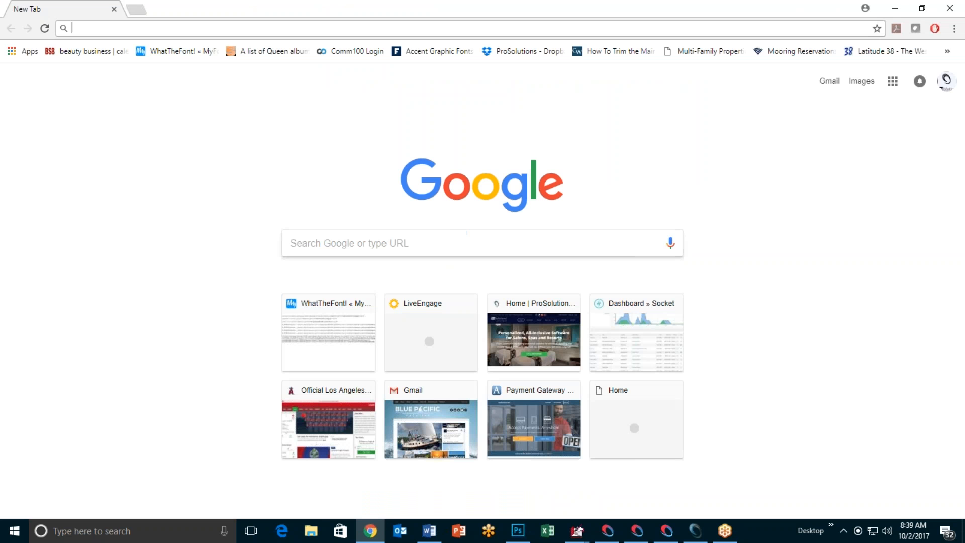
{"action": "left_click", "coordinate": [534, 423]}
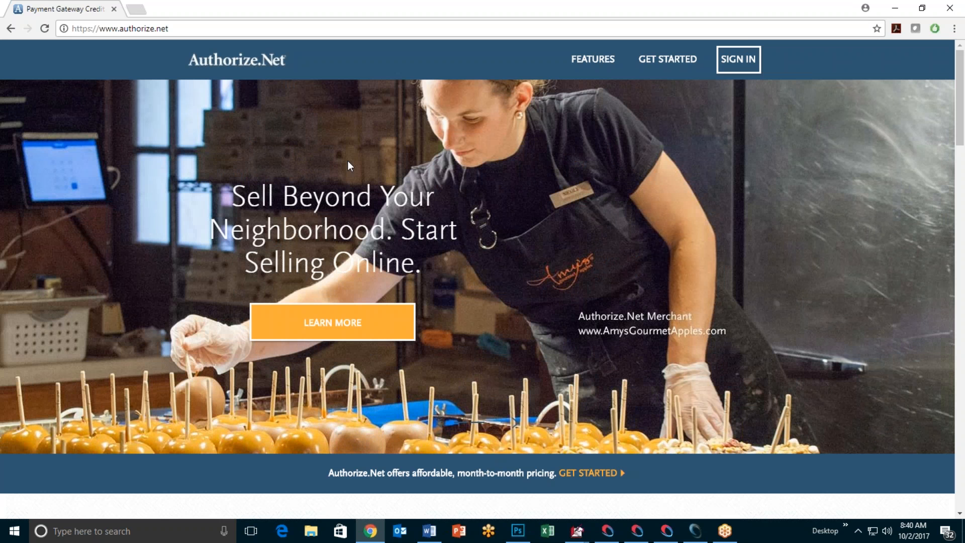
{"action": "left_click", "coordinate": [894, 8]}
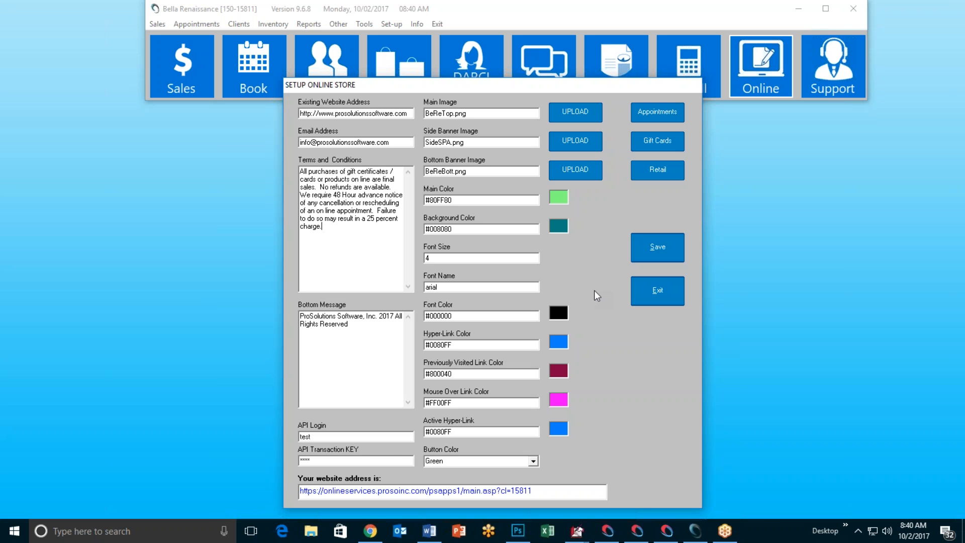
{"action": "left_click", "coordinate": [370, 531]}
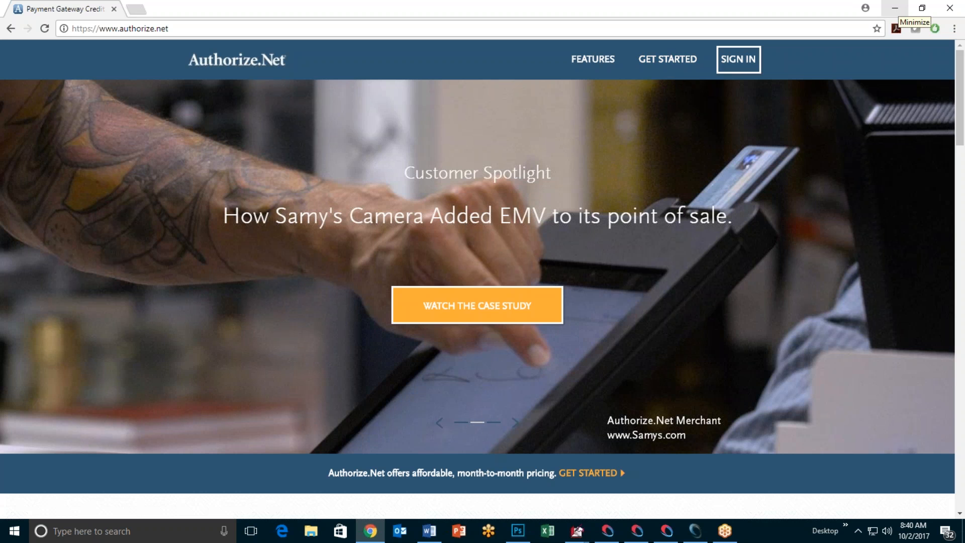
{"action": "left_click", "coordinate": [895, 8]}
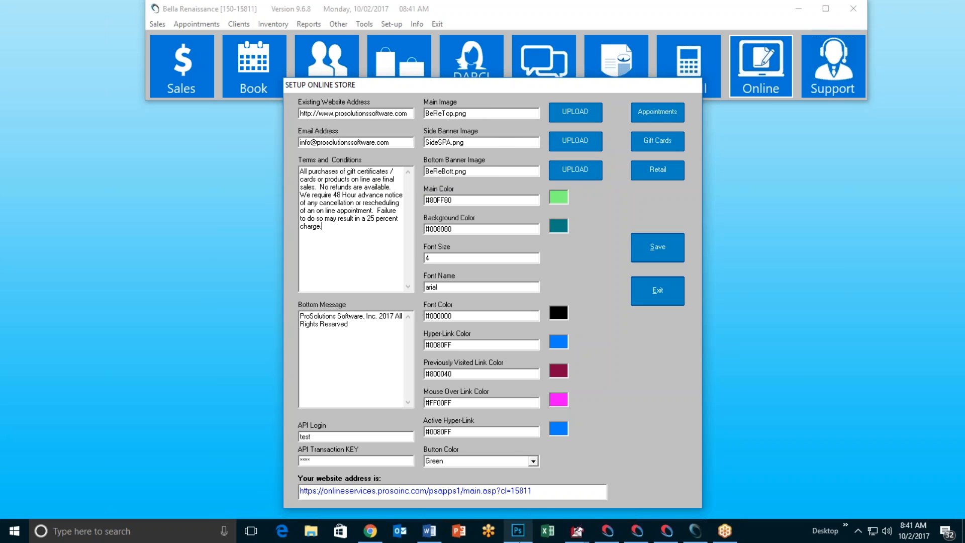
{"action": "left_click", "coordinate": [521, 491]}
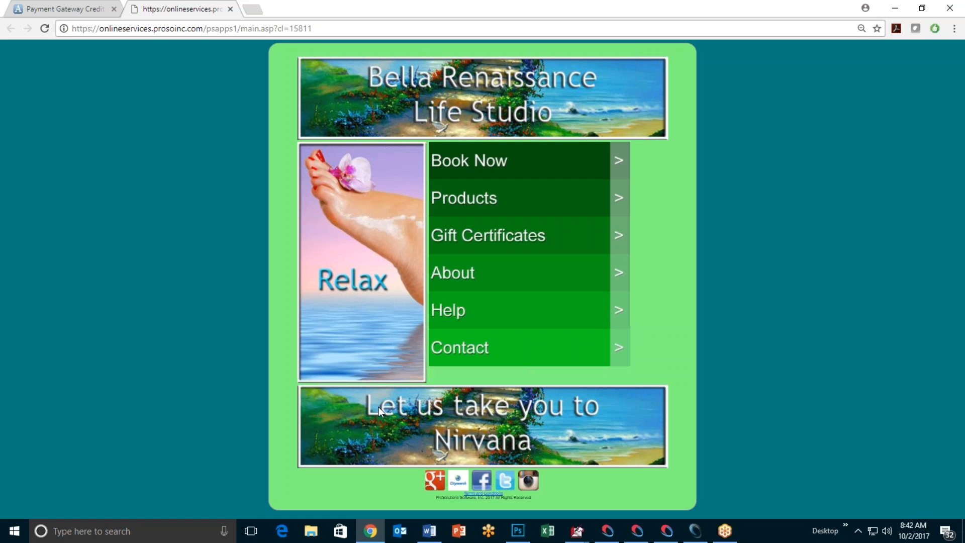
Step: Minimize Chrome after previewing the Bella Renaissance Life Studio store home page
{"action": "left_click", "coordinate": [896, 8]}
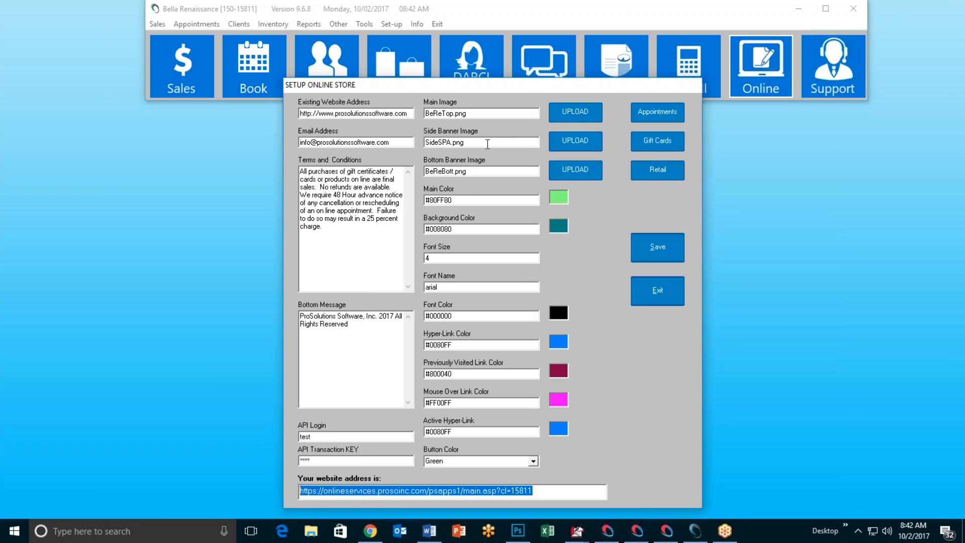
{"action": "left_click", "coordinate": [578, 114]}
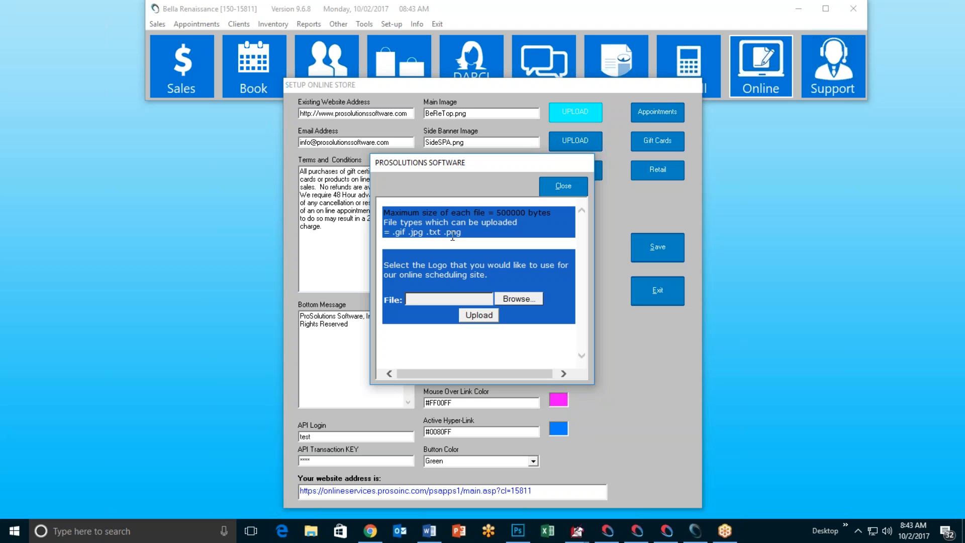
{"action": "double_click", "coordinate": [416, 233]}
{"action": "left_click", "coordinate": [578, 185]}
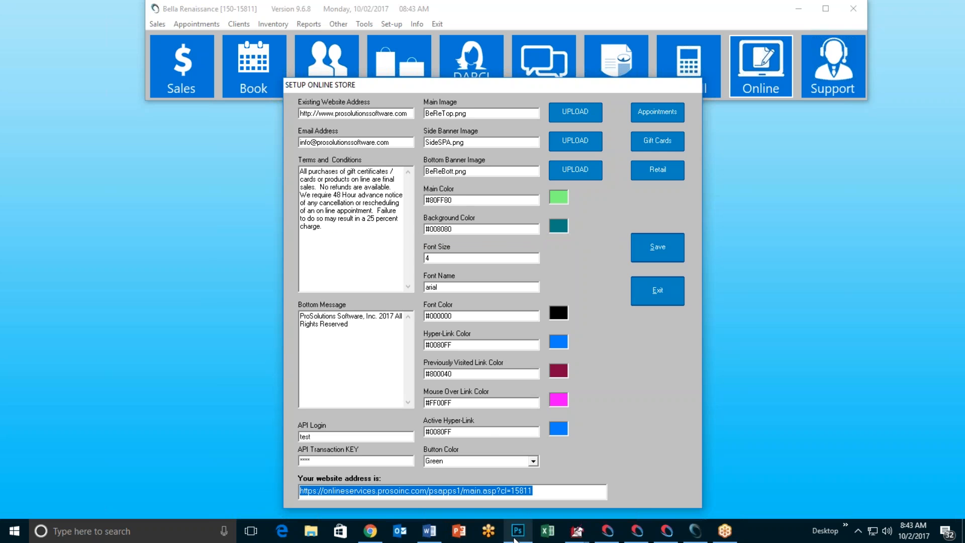
{"action": "left_click", "coordinate": [371, 531]}
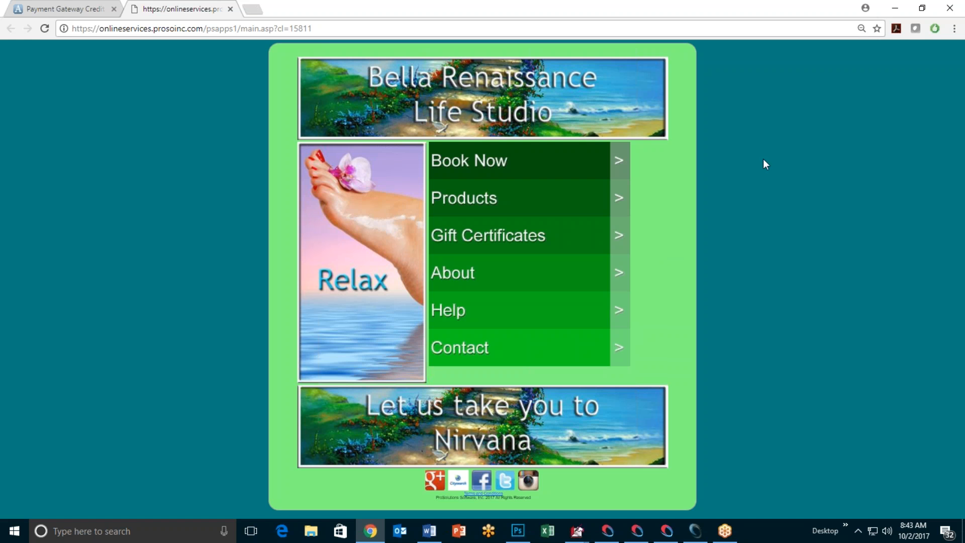
Step: Minimize Chrome to bring back the Setup Online Store form
{"action": "left_click", "coordinate": [895, 8]}
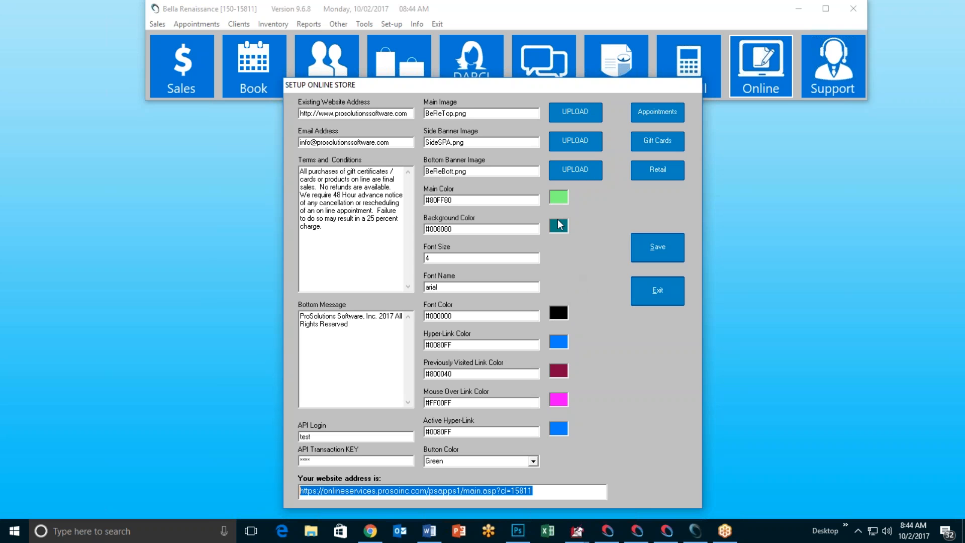
Step: Start the Main Image upload and browse Data Drive (E:) into Old Computer\ArtwordAds
{"action": "left_click", "coordinate": [559, 197]}
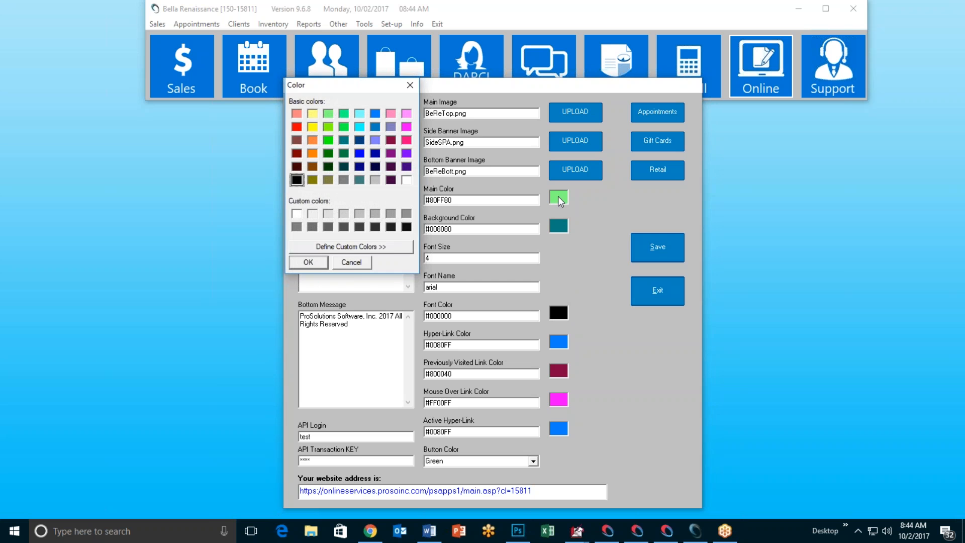
{"action": "left_click", "coordinate": [349, 260]}
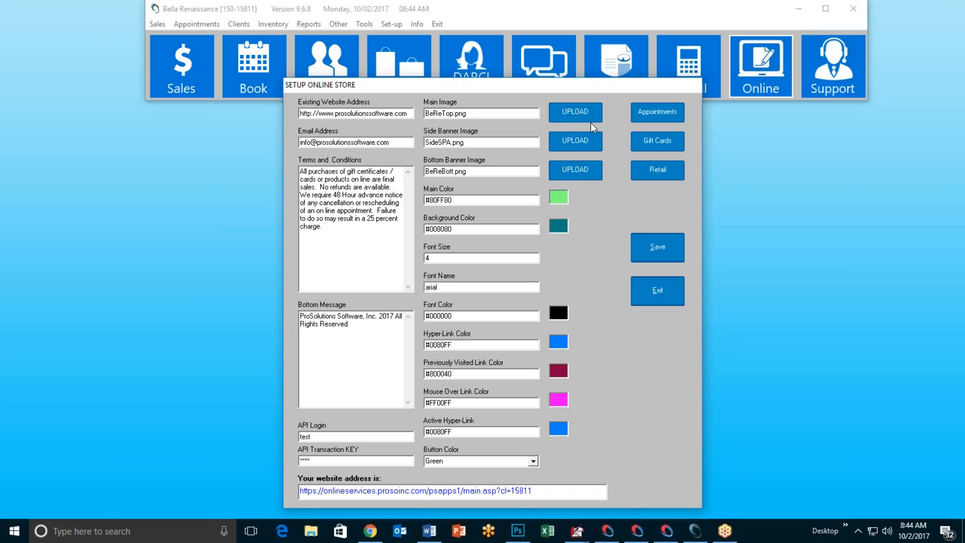
{"action": "left_click", "coordinate": [577, 116]}
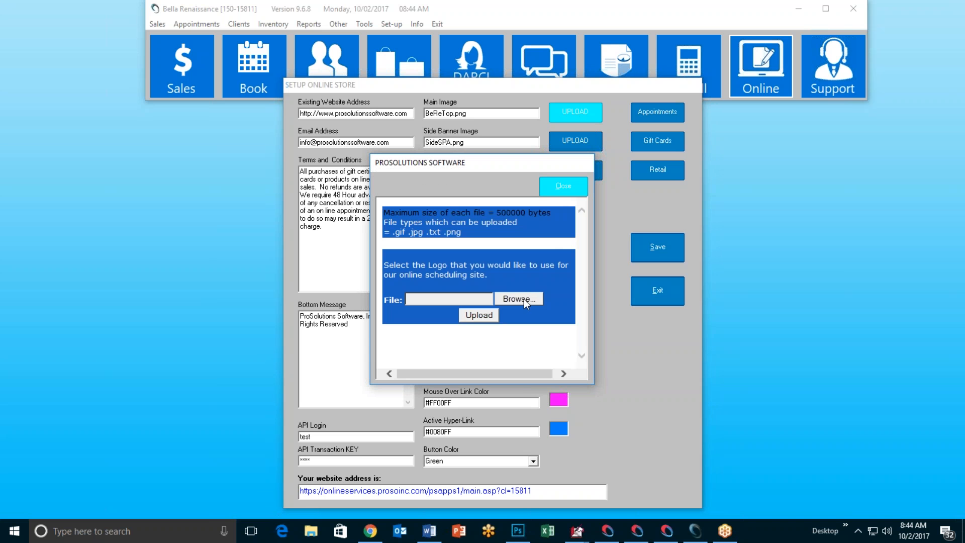
{"action": "left_click", "coordinate": [523, 299]}
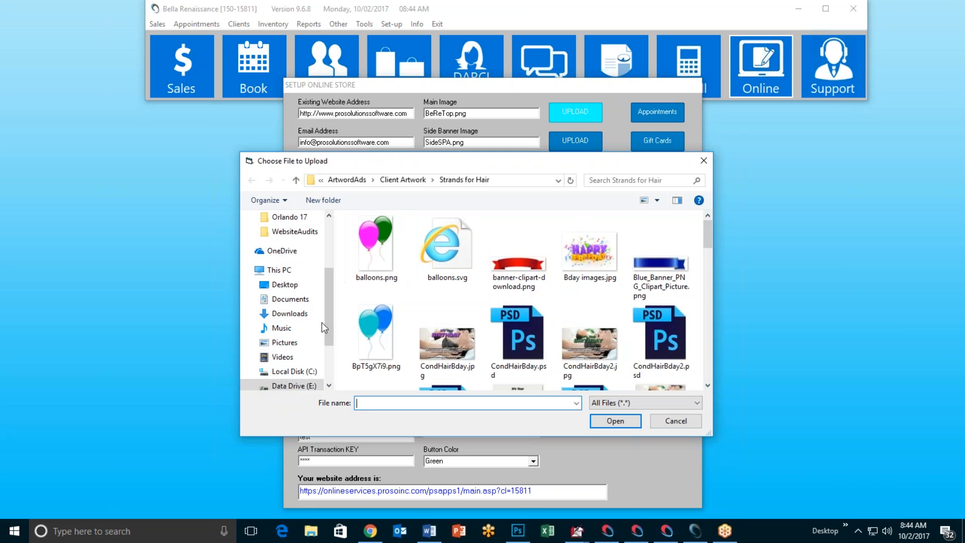
{"action": "scroll", "coordinate": [331, 315], "scroll_direction": "down", "scroll_amount": 1}
{"action": "left_click", "coordinate": [301, 336]}
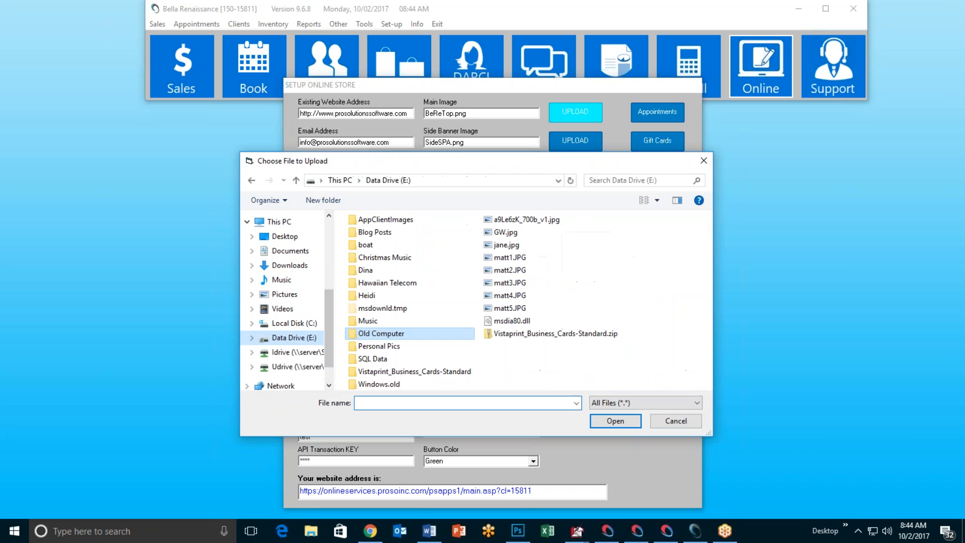
{"action": "double_click", "coordinate": [403, 334]}
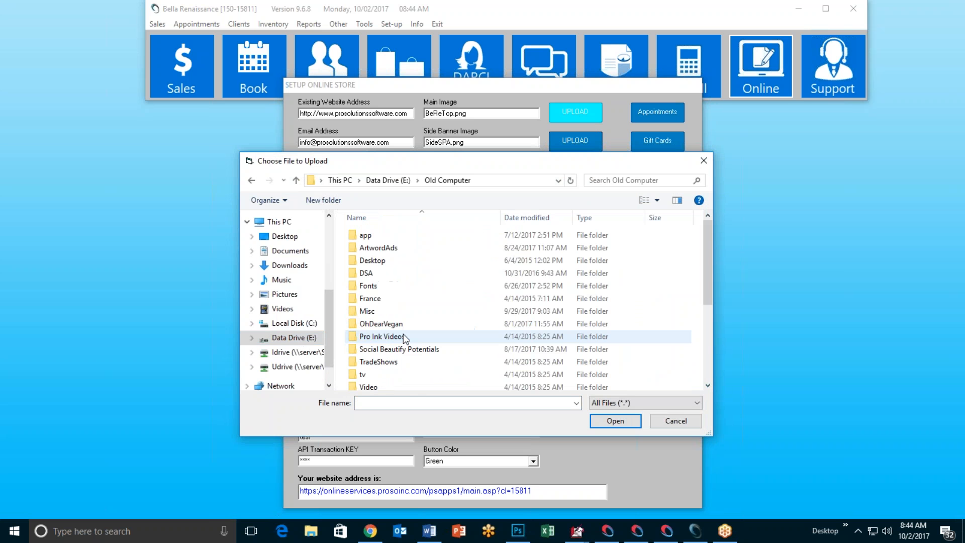
{"action": "double_click", "coordinate": [400, 251]}
Step: Open Website\OnlineStore and choose TopSPA.png for the main image upload
{"action": "scroll", "coordinate": [446, 300], "scroll_direction": "down", "scroll_amount": 2}
{"action": "scroll", "coordinate": [439, 320], "scroll_direction": "down", "scroll_amount": 3}
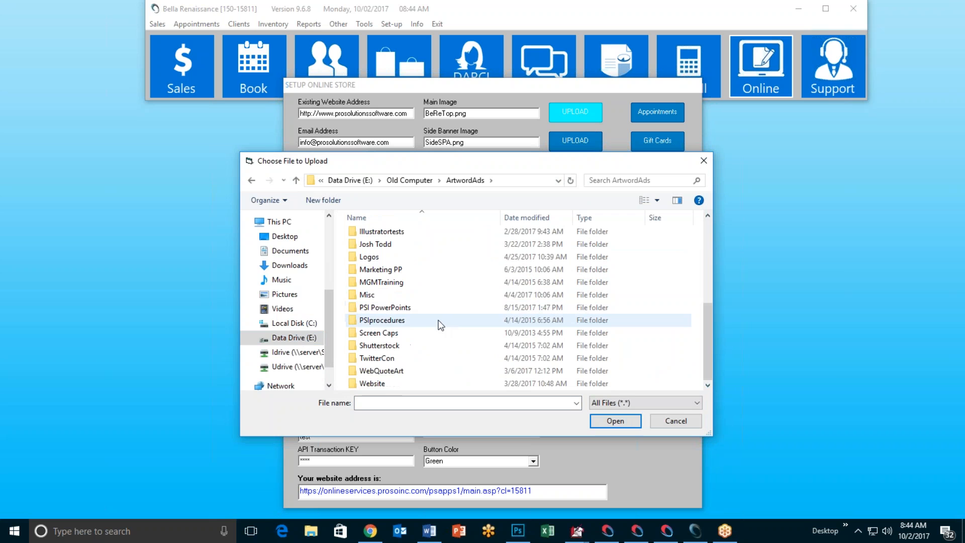
{"action": "double_click", "coordinate": [376, 385]}
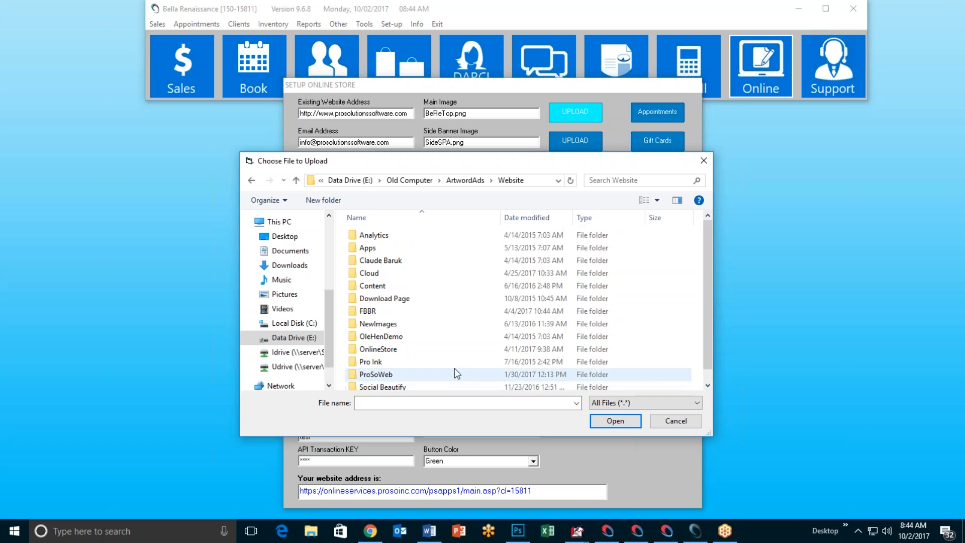
{"action": "scroll", "coordinate": [443, 316], "scroll_direction": "down", "scroll_amount": 1}
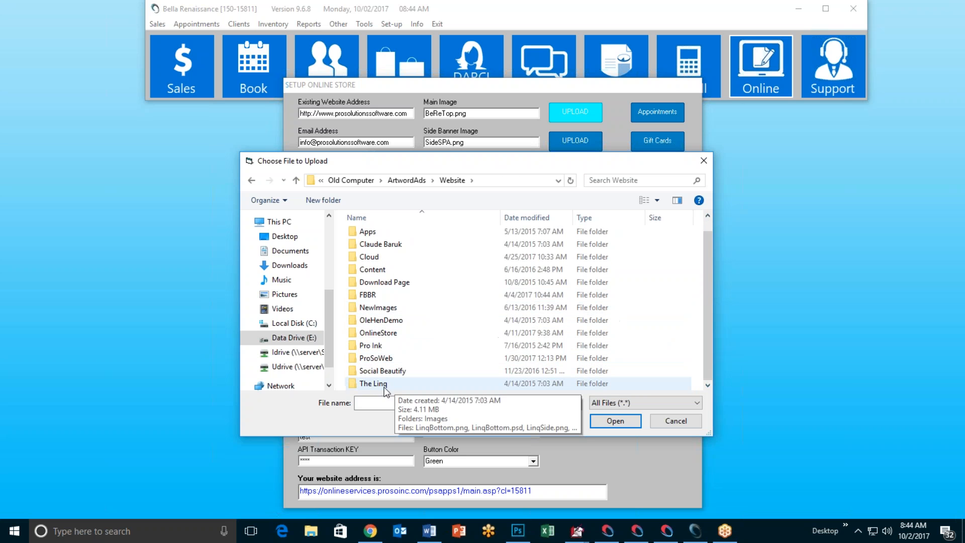
{"action": "left_click", "coordinate": [388, 336]}
{"action": "double_click", "coordinate": [388, 335]}
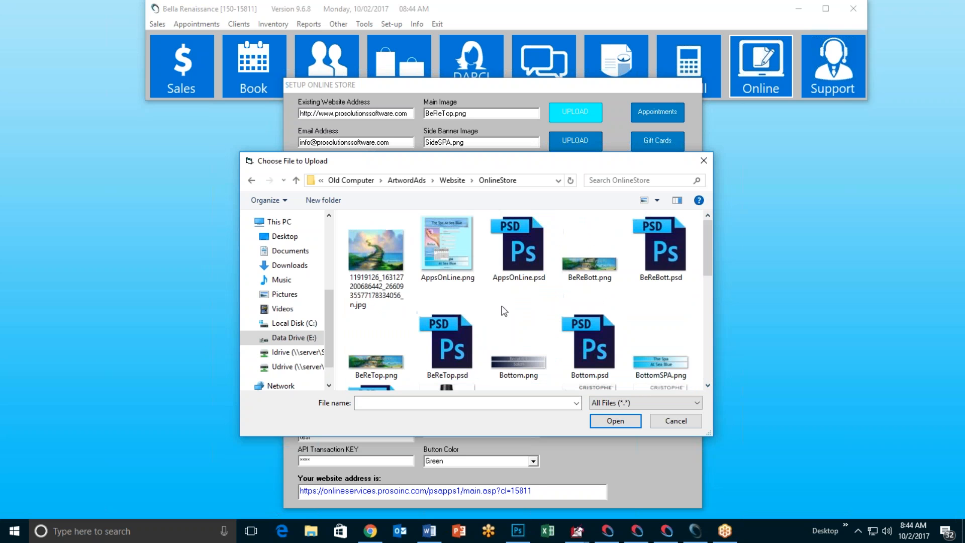
{"action": "scroll", "coordinate": [512, 312], "scroll_direction": "down", "scroll_amount": 2}
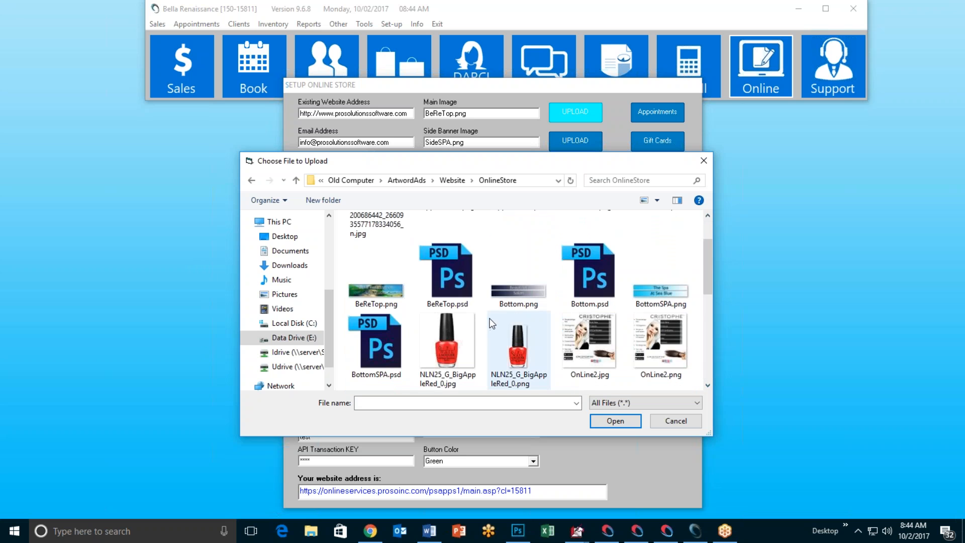
{"action": "scroll", "coordinate": [493, 321], "scroll_direction": "down", "scroll_amount": 1}
{"action": "scroll", "coordinate": [490, 326], "scroll_direction": "down", "scroll_amount": 1}
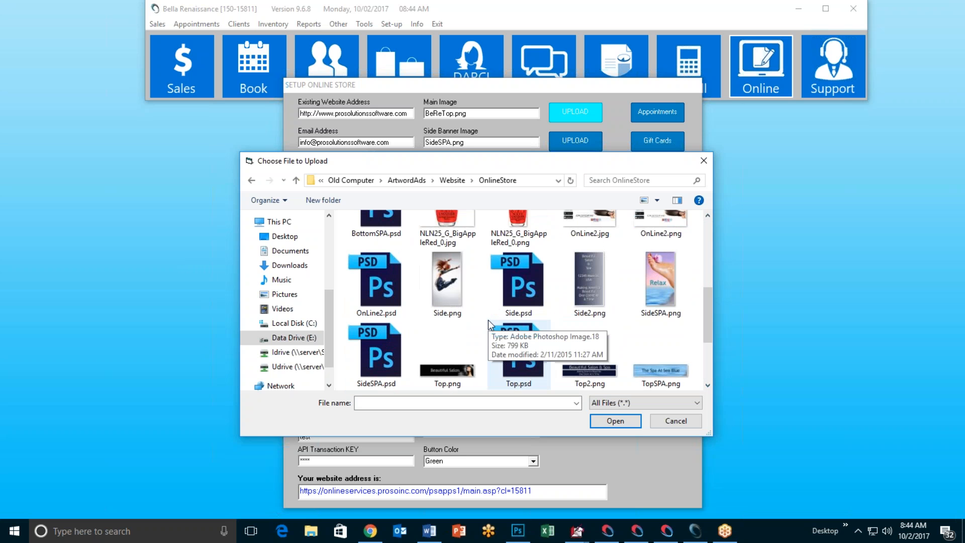
{"action": "left_click", "coordinate": [659, 372]}
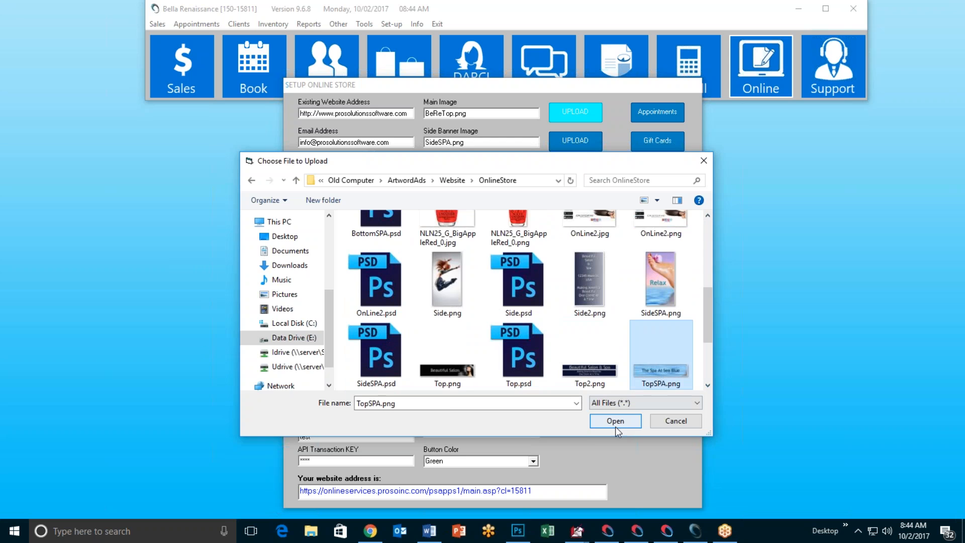
{"action": "left_click", "coordinate": [616, 421]}
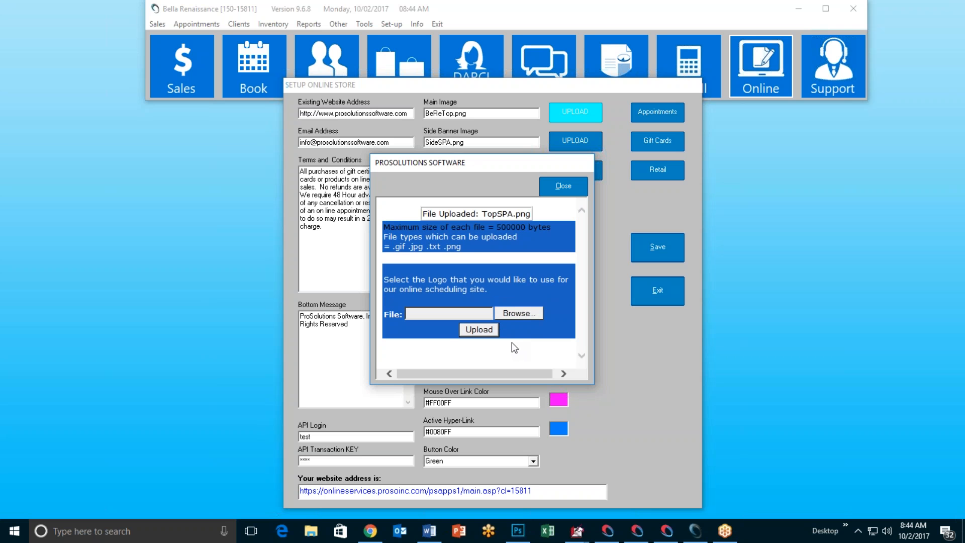
Step: Upload Side.png as the store's side banner image
{"action": "left_click", "coordinate": [561, 191]}
{"action": "left_click", "coordinate": [575, 146]}
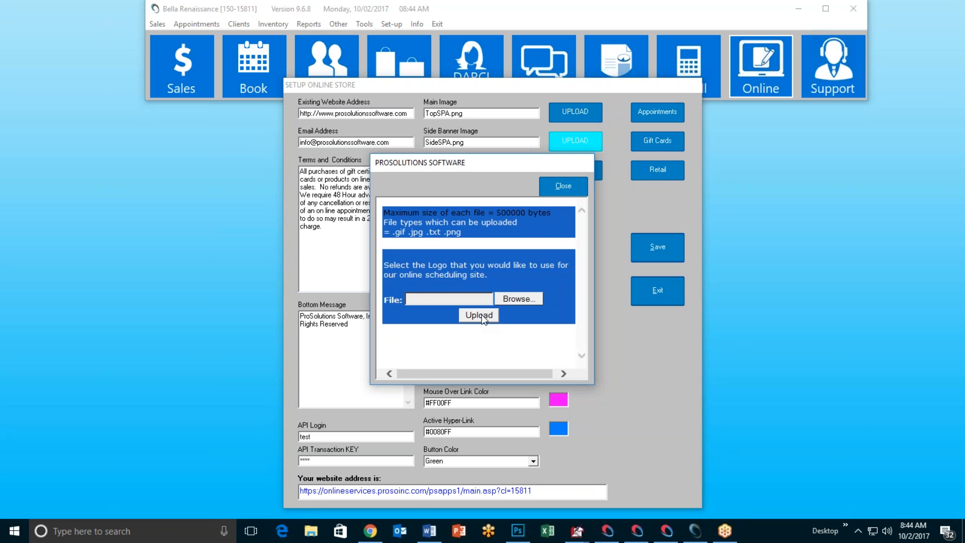
{"action": "left_click", "coordinate": [509, 298]}
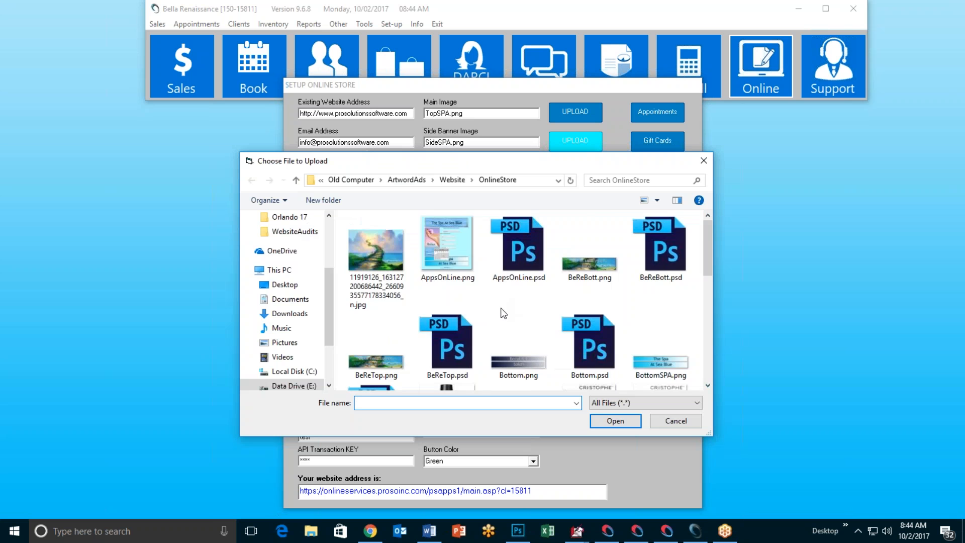
{"action": "scroll", "coordinate": [501, 310], "scroll_direction": "down", "scroll_amount": 2}
{"action": "left_click", "coordinate": [447, 282]}
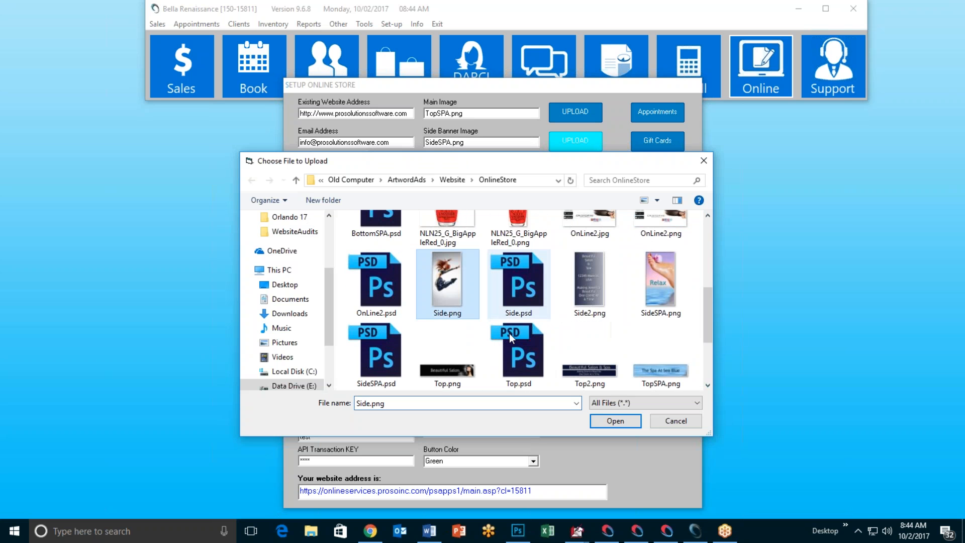
{"action": "left_click", "coordinate": [617, 419]}
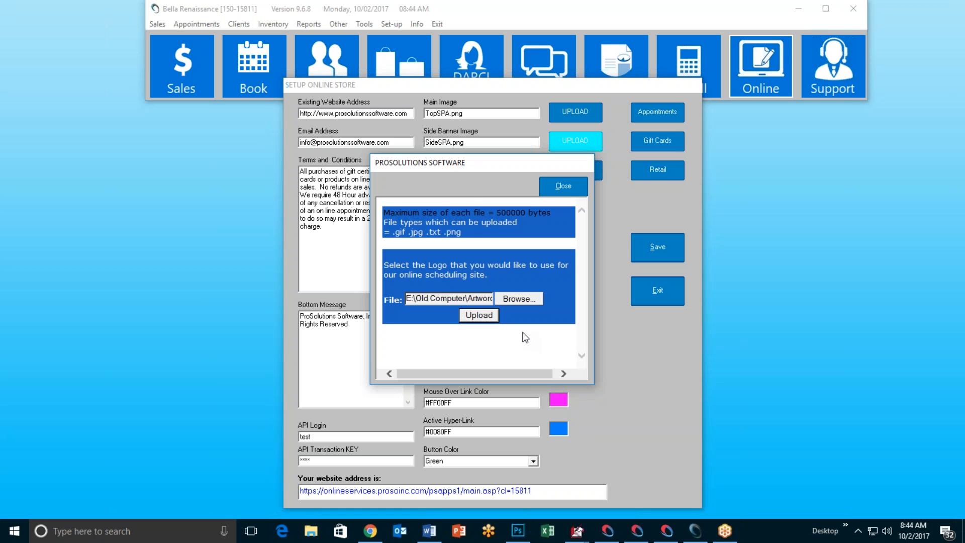
{"action": "left_click", "coordinate": [562, 185]}
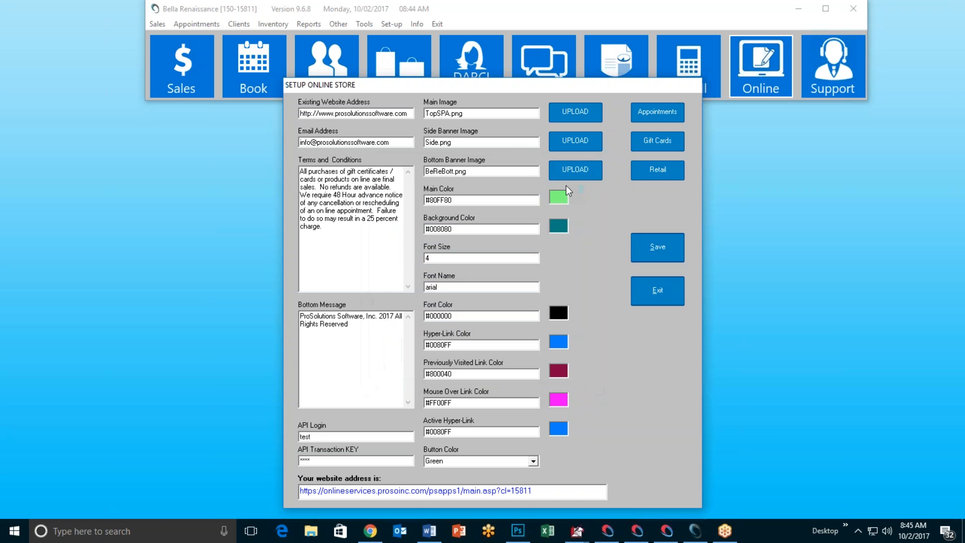
Step: Upload BottomSPA.png as the store's bottom banner image
{"action": "left_click", "coordinate": [572, 171]}
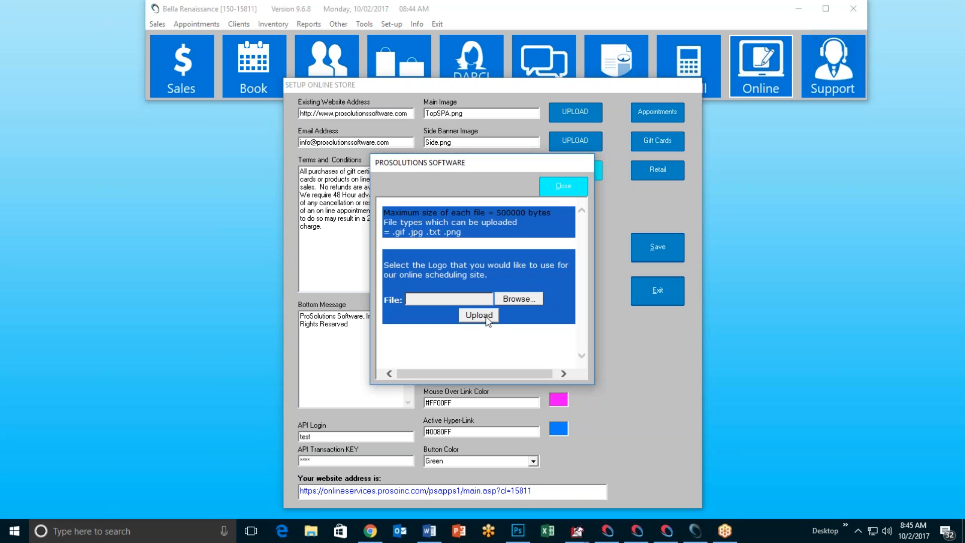
{"action": "left_click", "coordinate": [510, 300]}
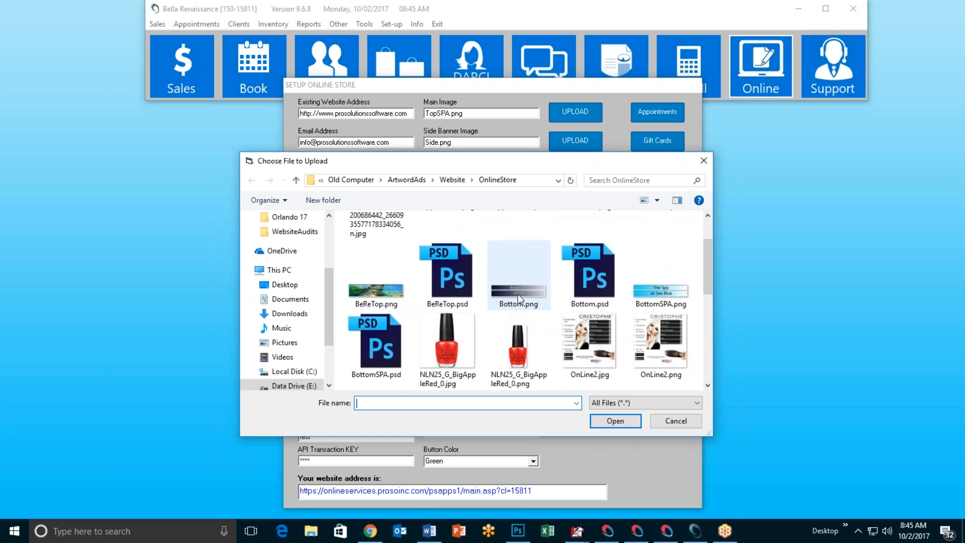
{"action": "left_click", "coordinate": [655, 299]}
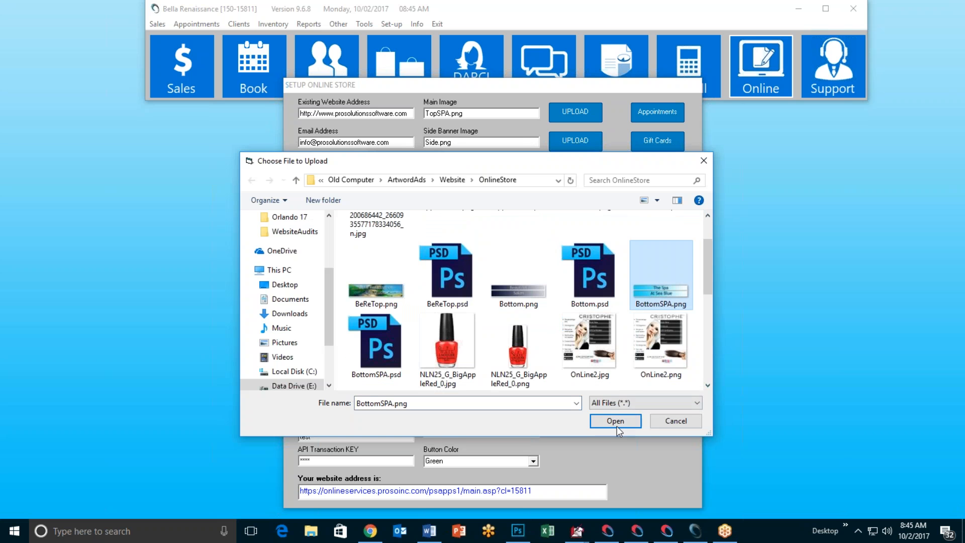
{"action": "left_click", "coordinate": [615, 422]}
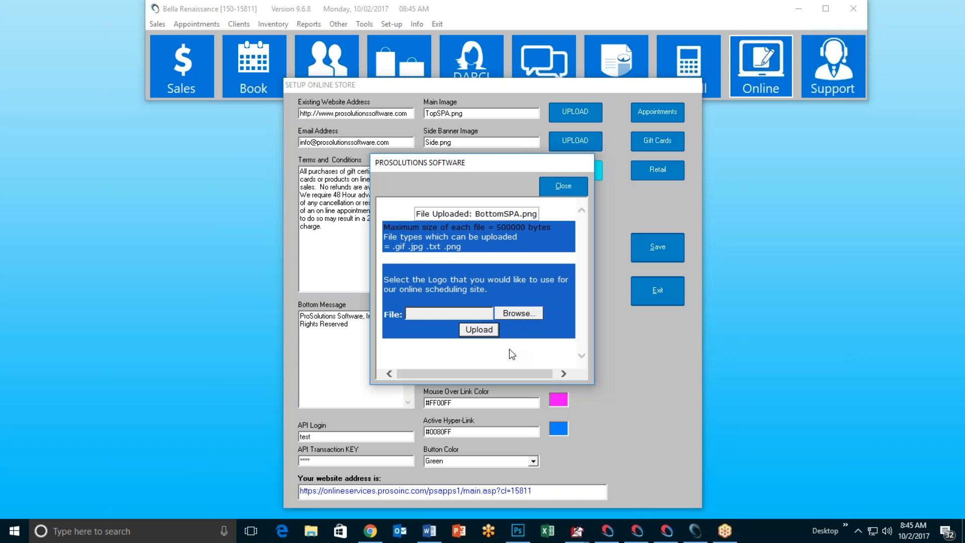
{"action": "left_click", "coordinate": [561, 182]}
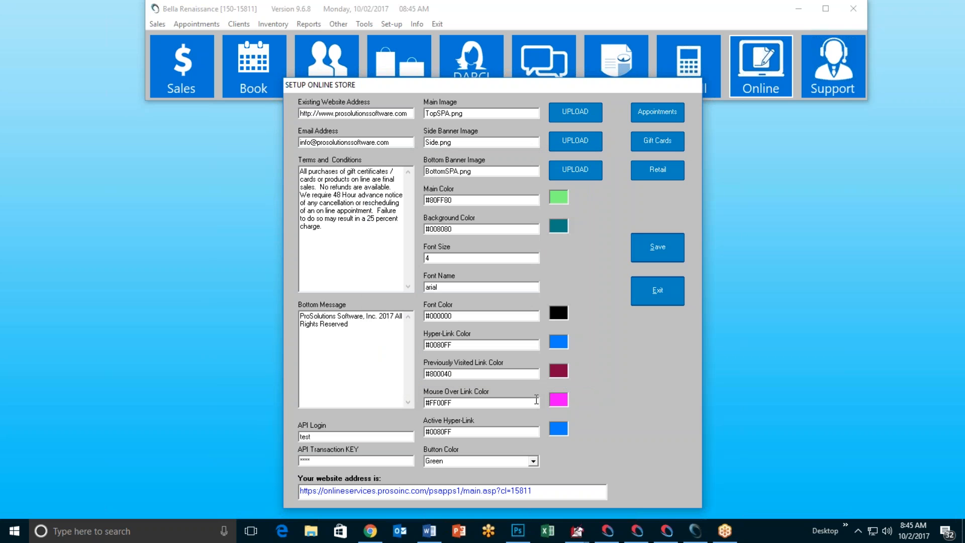
Step: Save the store settings, then reload the Chrome store page to check the Spa At Sea Blue banners
{"action": "left_click", "coordinate": [653, 248]}
{"action": "left_click", "coordinate": [523, 303]}
{"action": "left_click", "coordinate": [370, 531]}
{"action": "left_click", "coordinate": [43, 29]}
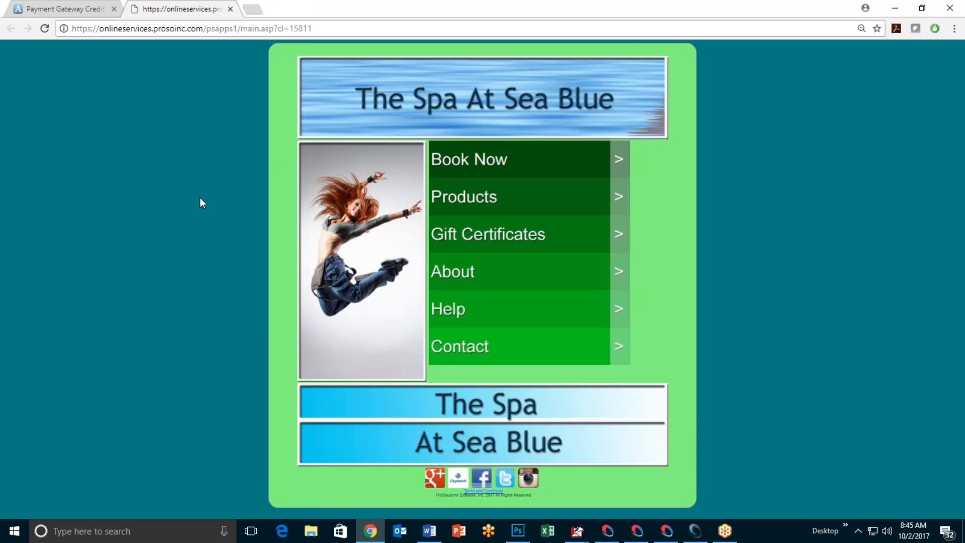
{"action": "left_click", "coordinate": [895, 8]}
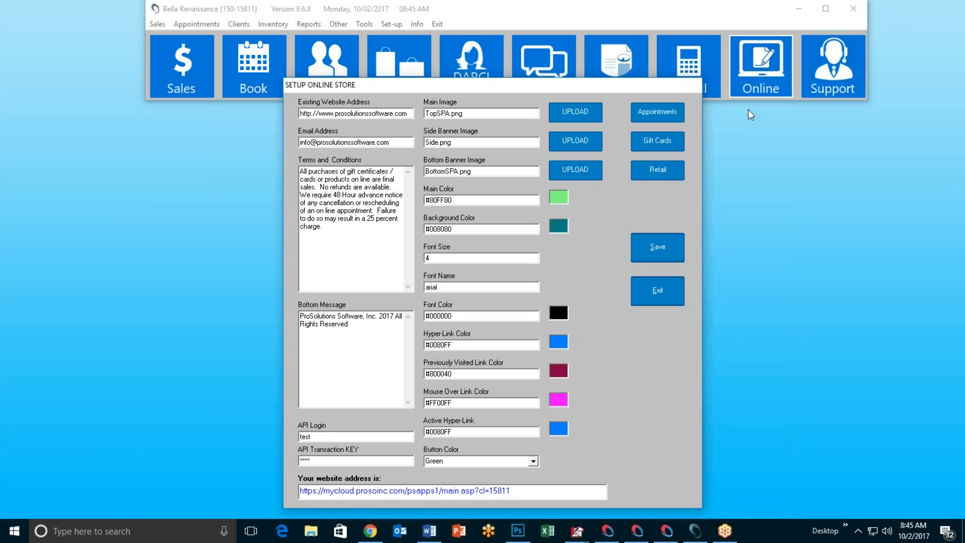
Step: Set the main colour to a lightened custom cyan, #B3FFFF
{"action": "left_click", "coordinate": [558, 198]}
{"action": "left_click", "coordinate": [359, 114]}
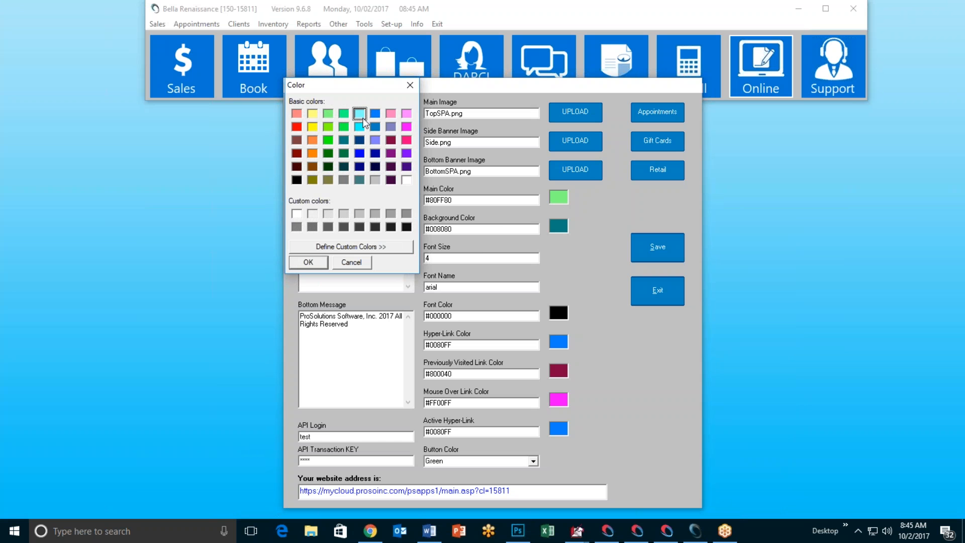
{"action": "left_click", "coordinate": [358, 246]}
{"action": "left_click_drag", "start_coordinate": [549, 140], "coordinate": [551, 113]}
{"action": "left_click", "coordinate": [491, 262]}
{"action": "left_click", "coordinate": [297, 214]}
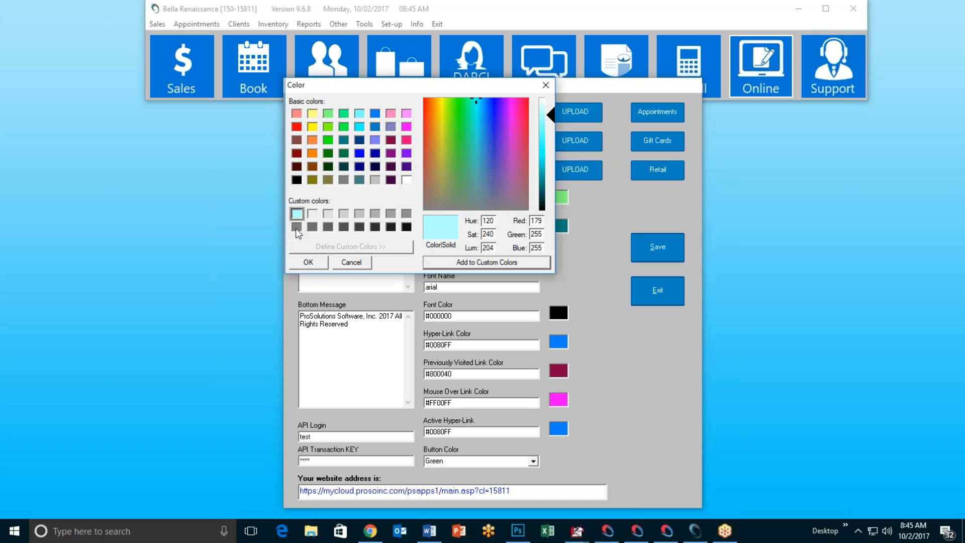
{"action": "left_click", "coordinate": [308, 262]}
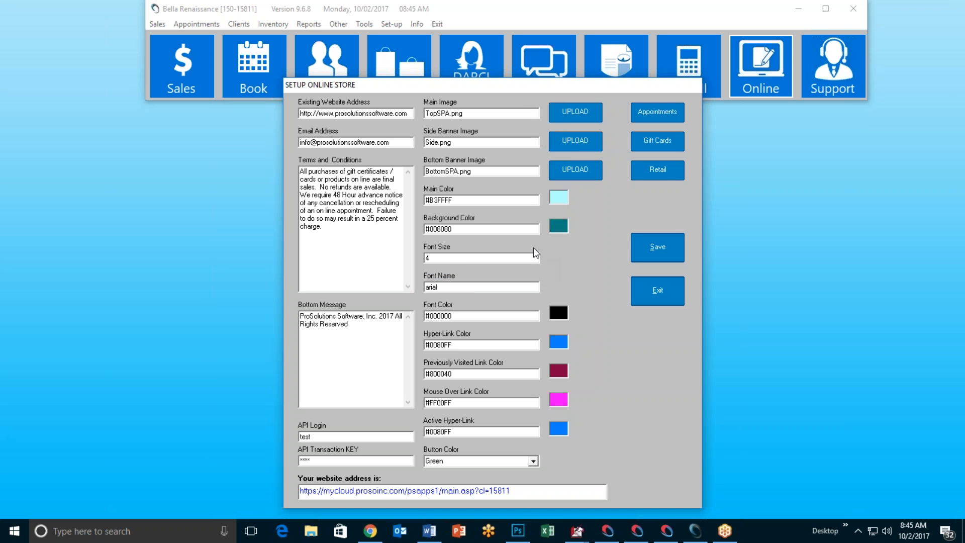
Step: Set the background colour to blue #0080C0 and save the settings
{"action": "left_click", "coordinate": [560, 226]}
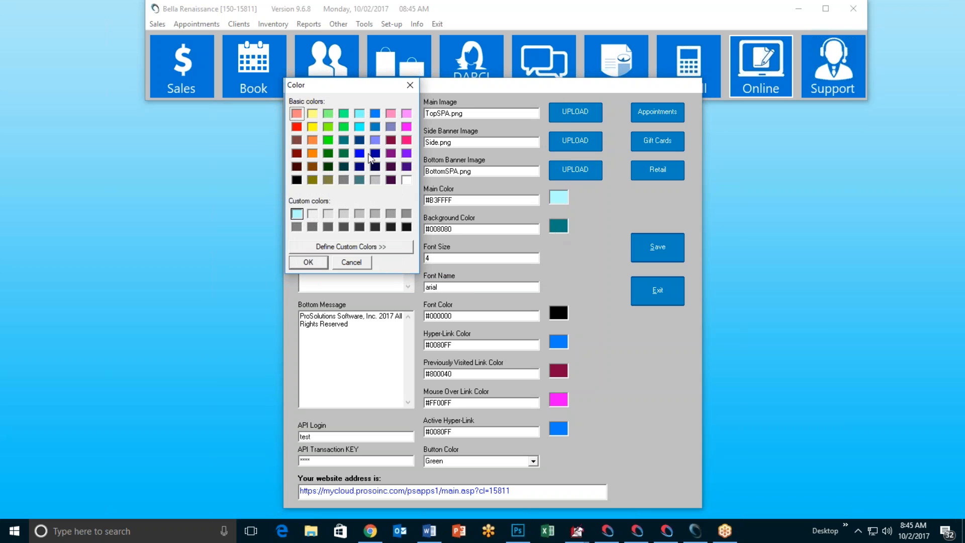
{"action": "left_click", "coordinate": [375, 126]}
{"action": "left_click", "coordinate": [308, 262]}
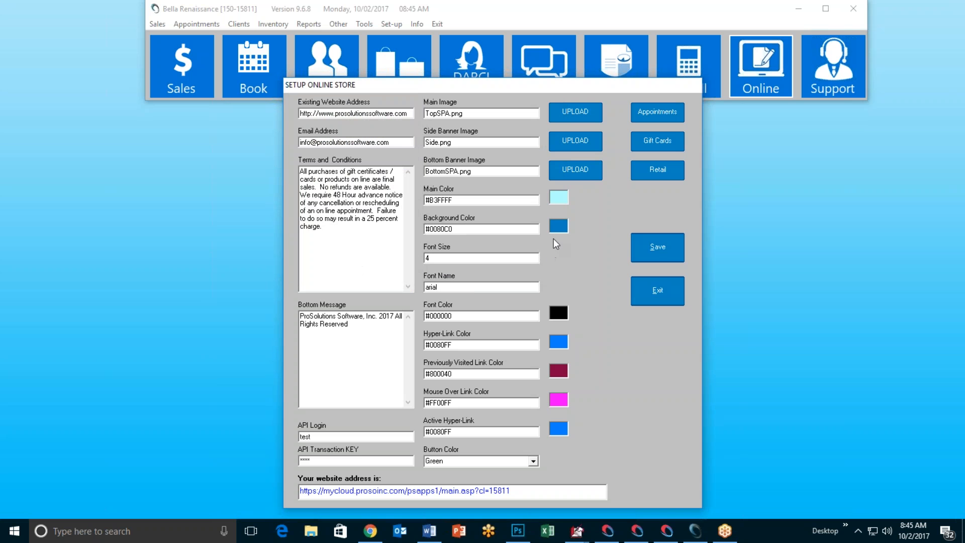
{"action": "left_click", "coordinate": [648, 250]}
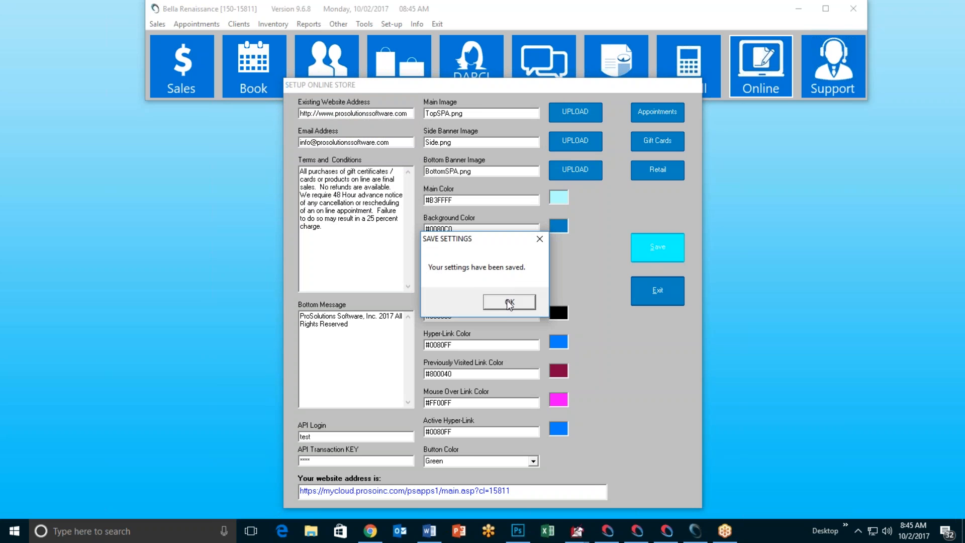
{"action": "left_click", "coordinate": [508, 301]}
Step: Reload the Chrome store page to preview the light cyan on blue colours, then minimize Chrome
{"action": "left_click", "coordinate": [370, 531]}
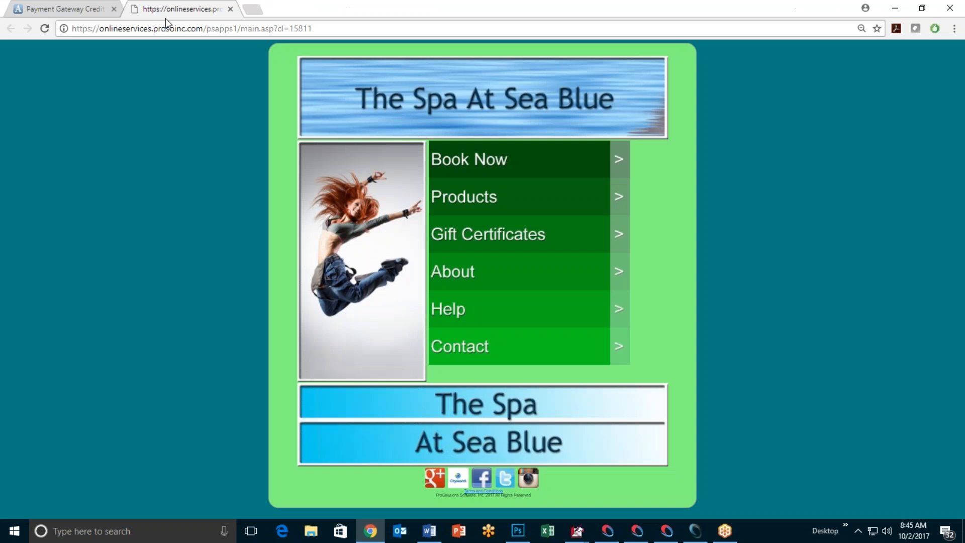
{"action": "left_click", "coordinate": [44, 29]}
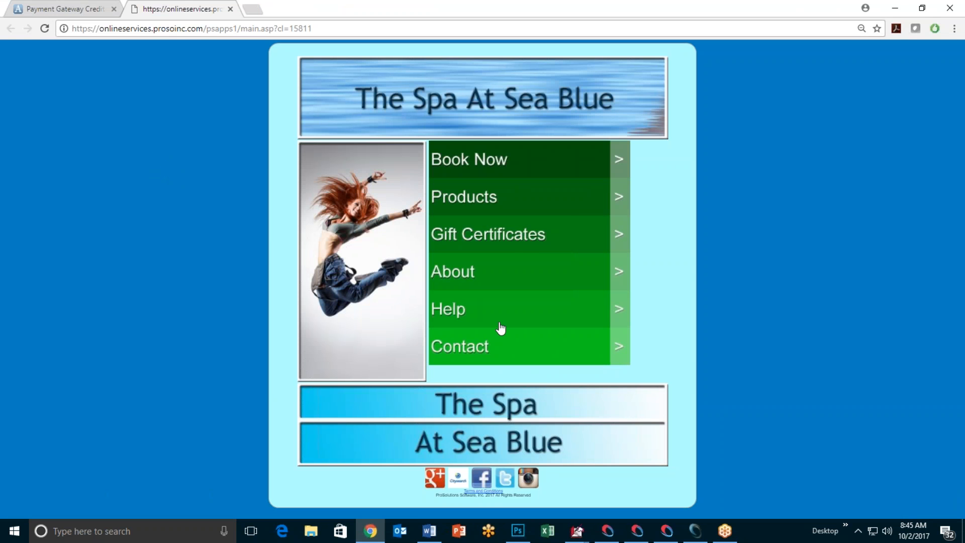
{"action": "left_click", "coordinate": [895, 8]}
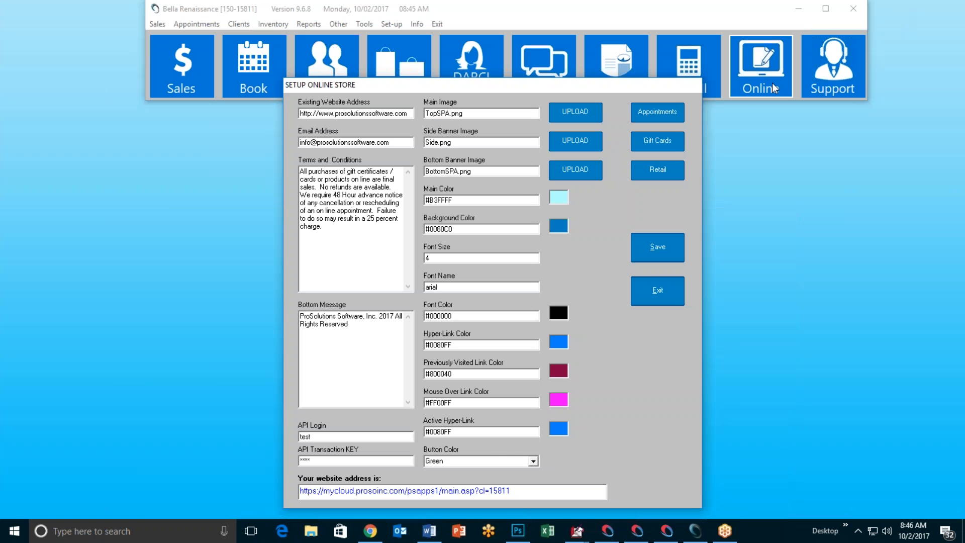
Step: Set Button Color to Blue, save, and reload the live store page to check the menu
{"action": "left_click", "coordinate": [535, 462]}
{"action": "left_click", "coordinate": [507, 472]}
{"action": "left_click", "coordinate": [652, 251]}
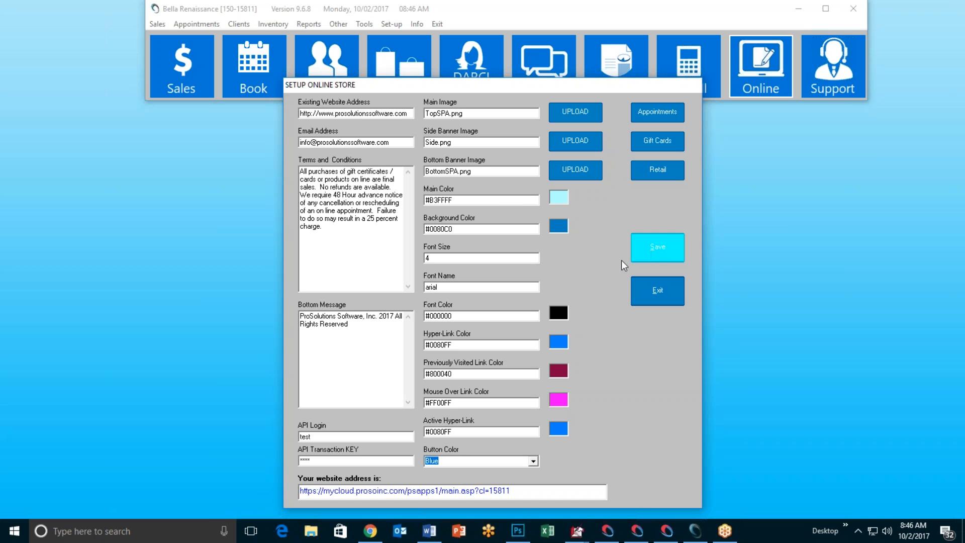
{"action": "left_click", "coordinate": [504, 302]}
{"action": "left_click", "coordinate": [458, 491]}
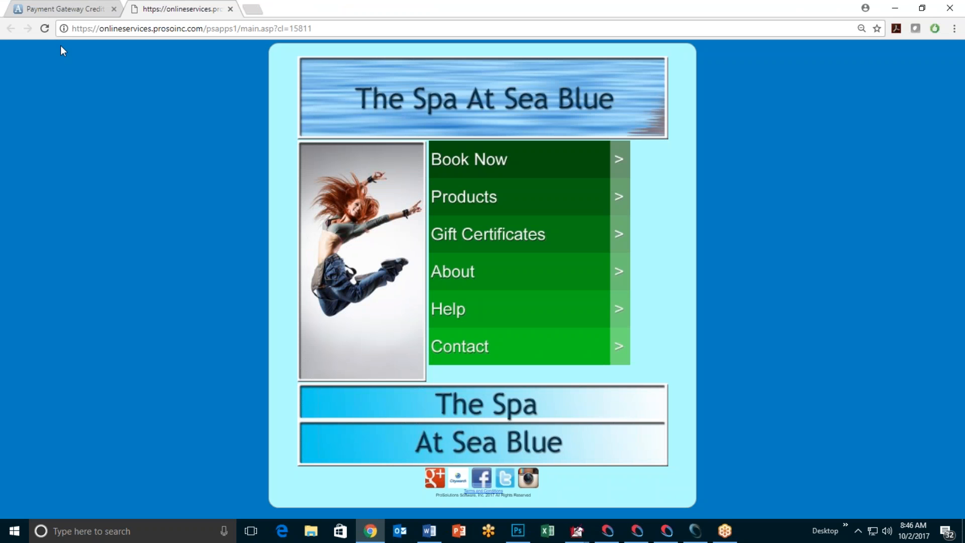
{"action": "left_click", "coordinate": [45, 29]}
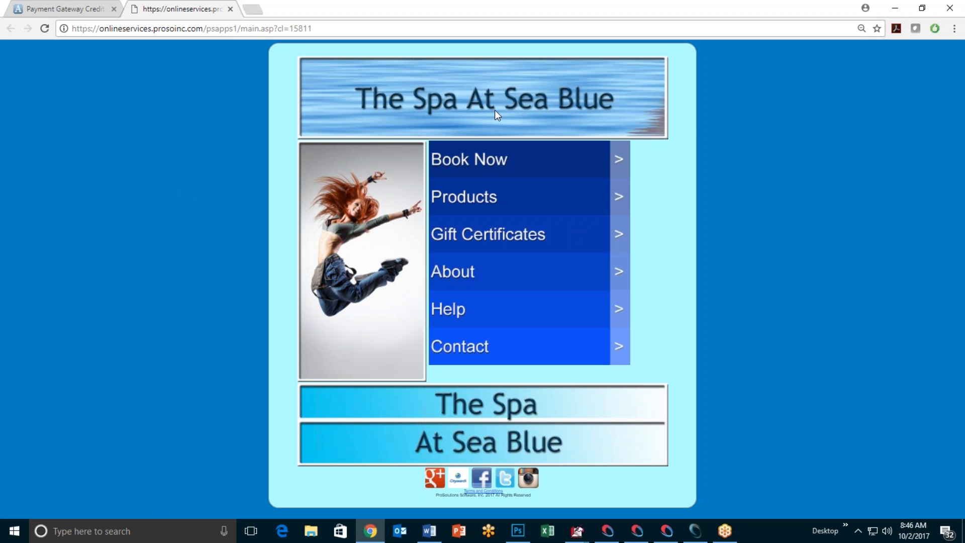
{"action": "left_click", "coordinate": [896, 7]}
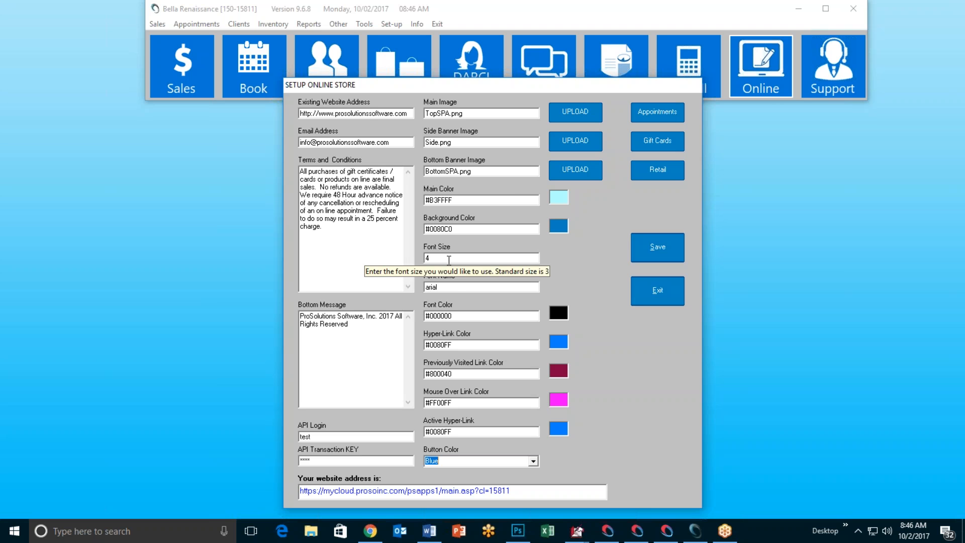
{"action": "left_click", "coordinate": [459, 288]}
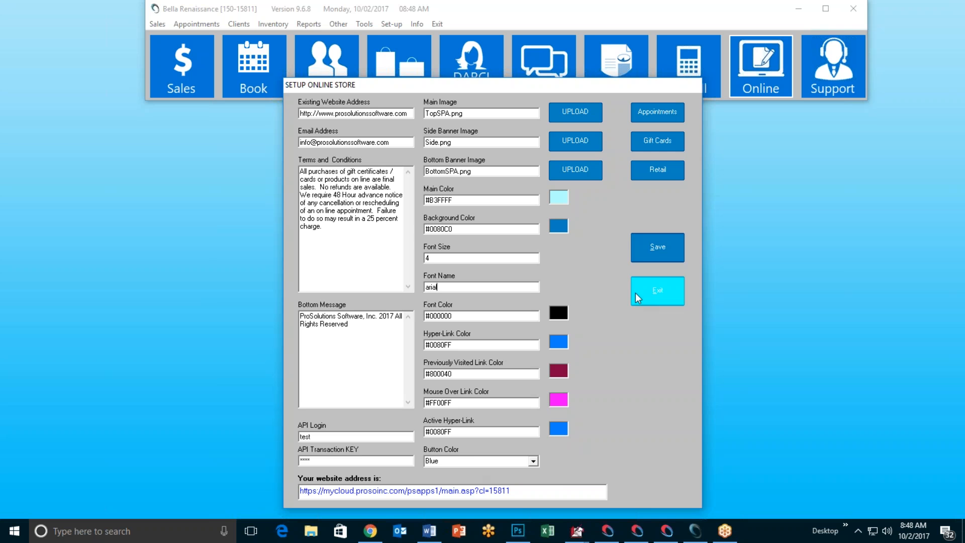
{"action": "left_click", "coordinate": [654, 247]}
{"action": "left_click", "coordinate": [510, 302]}
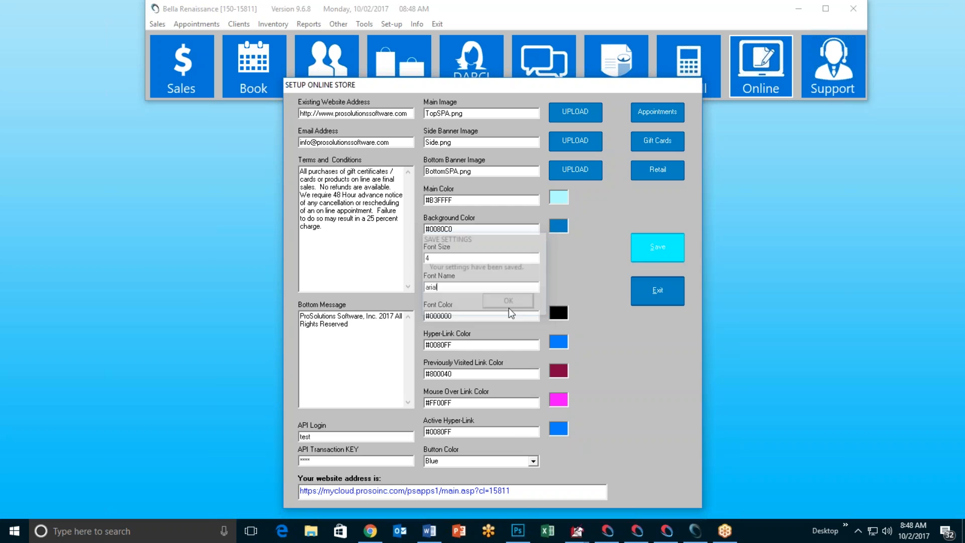
{"action": "left_click", "coordinate": [377, 531]}
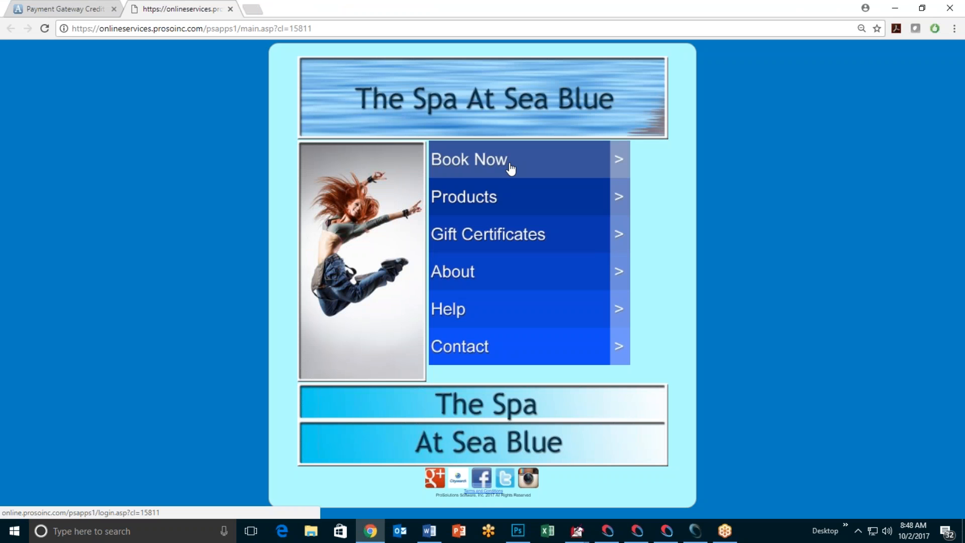
Step: Read the booking login page's welcome message, then return to the Setup Online Store window
{"action": "left_click", "coordinate": [510, 166]}
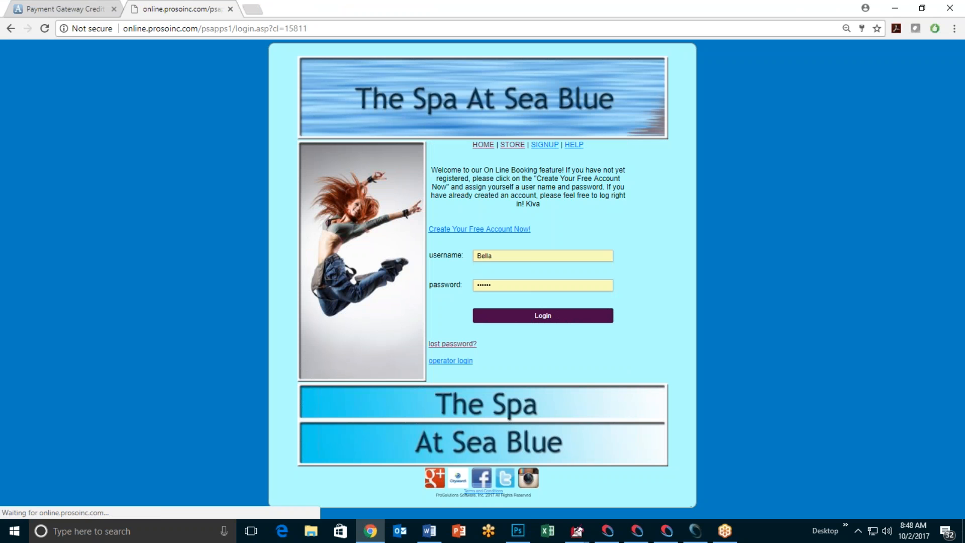
{"action": "left_click_drag", "start_coordinate": [424, 170], "coordinate": [553, 212]}
{"action": "left_click", "coordinate": [558, 211]}
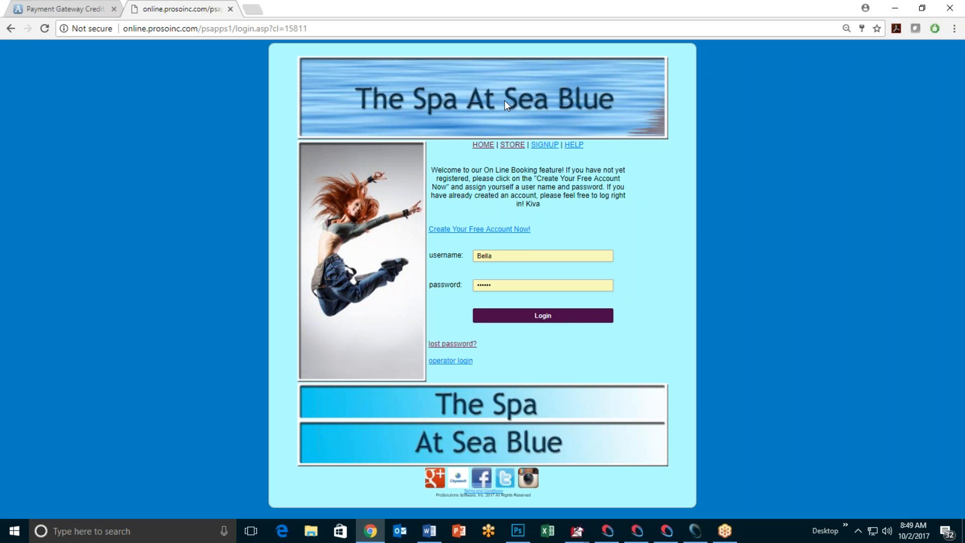
{"action": "left_click", "coordinate": [512, 145]}
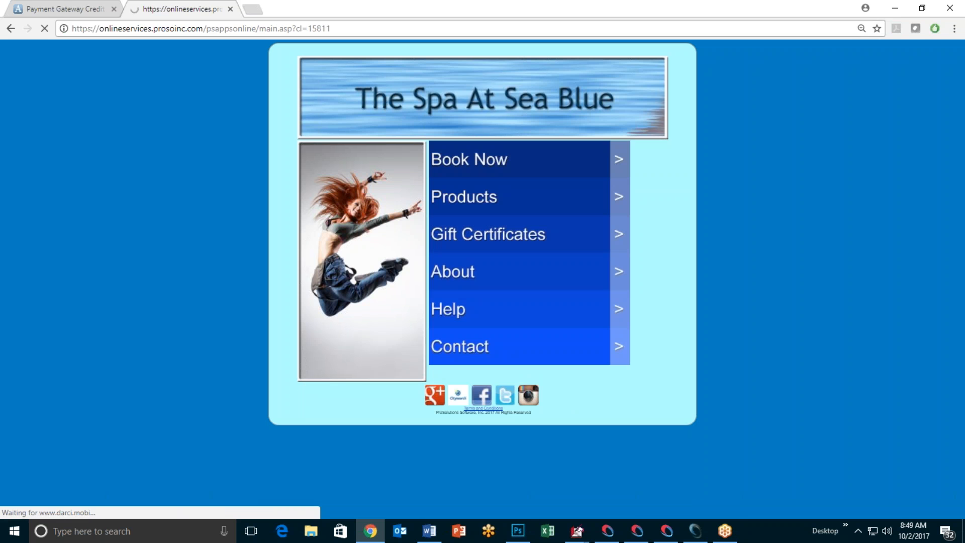
{"action": "left_click", "coordinate": [695, 531]}
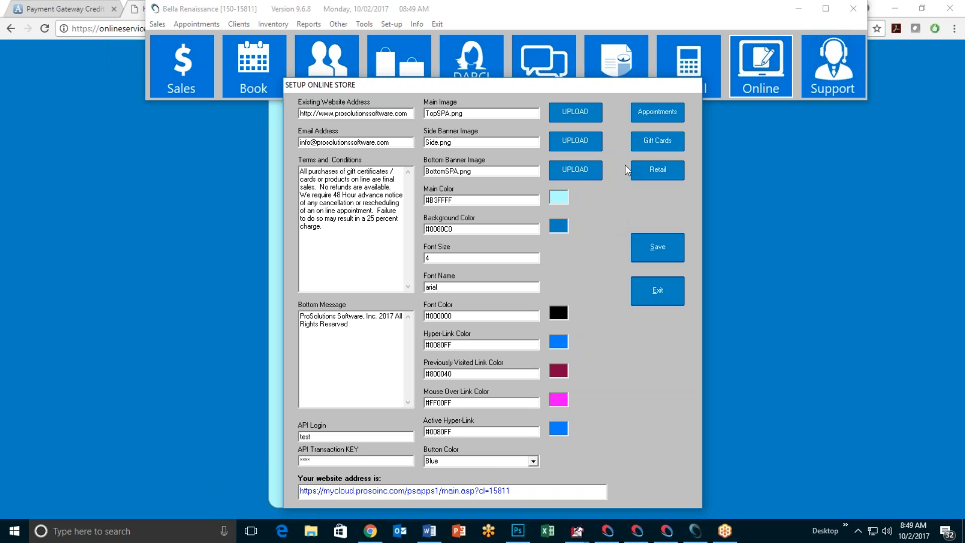
Step: Open Setup Online Appointments and nudge its window slightly lower
{"action": "left_click", "coordinate": [652, 114]}
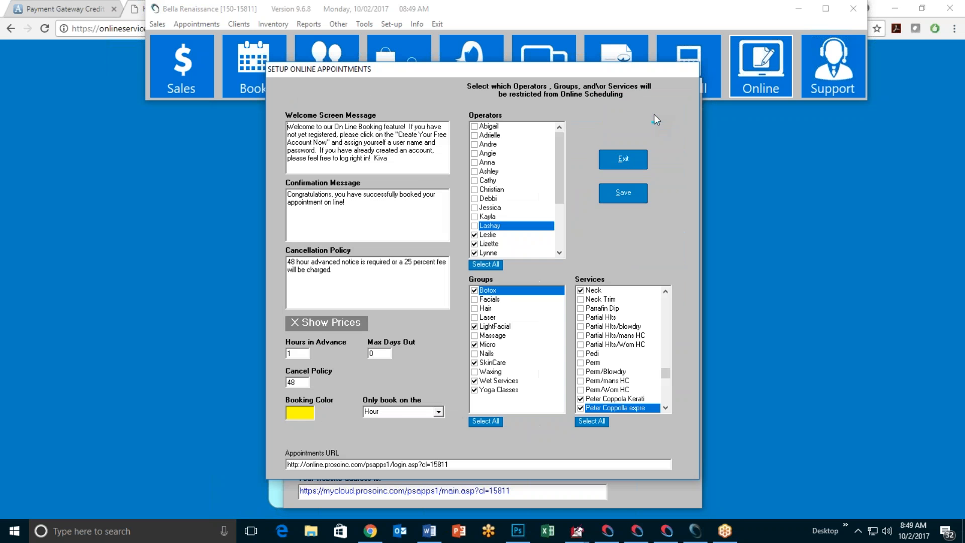
{"action": "left_click_drag", "start_coordinate": [488, 71], "coordinate": [485, 81]}
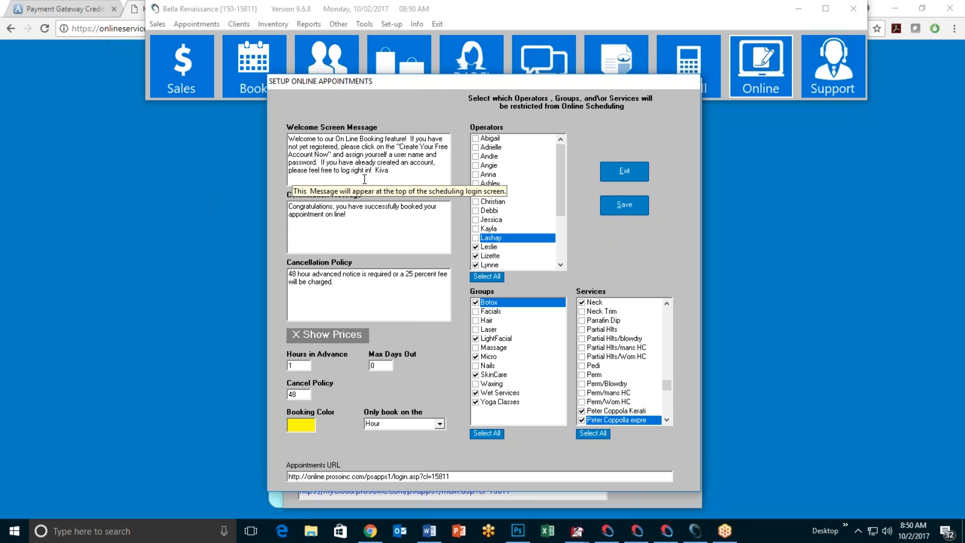
Step: Compare the spa booking login page's welcome message, then reopen Setup Online Appointments
{"action": "left_click", "coordinate": [204, 199]}
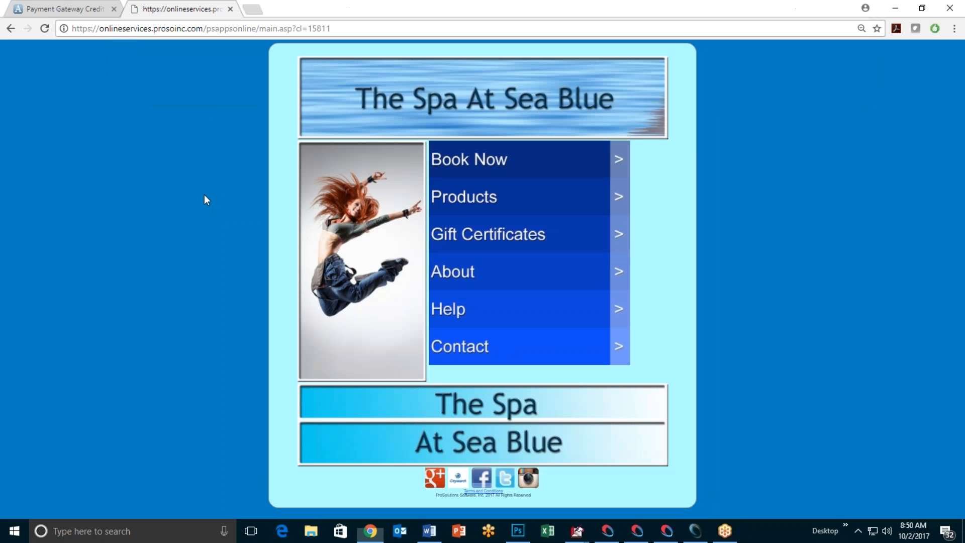
{"action": "left_click", "coordinate": [436, 170]}
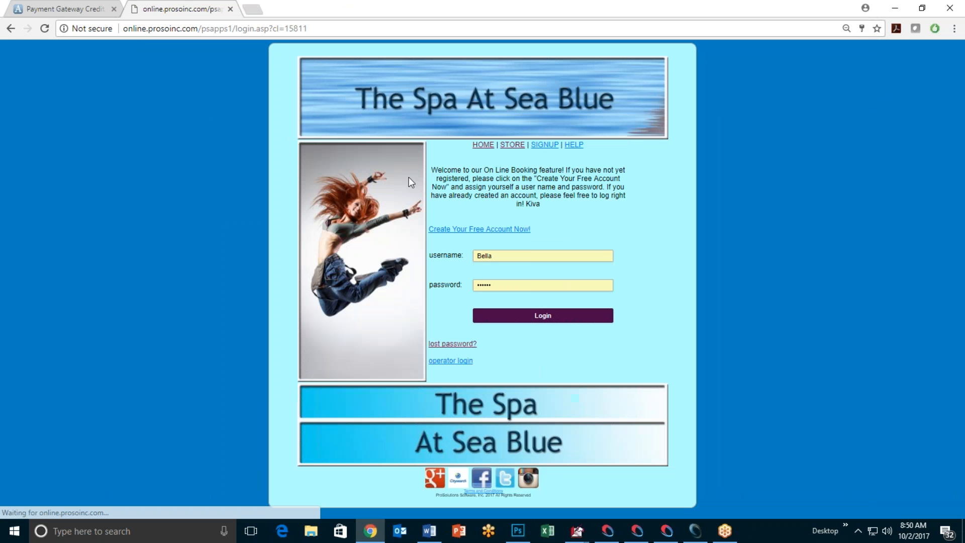
{"action": "left_click_drag", "start_coordinate": [432, 170], "coordinate": [612, 217]}
{"action": "left_click", "coordinate": [567, 216]}
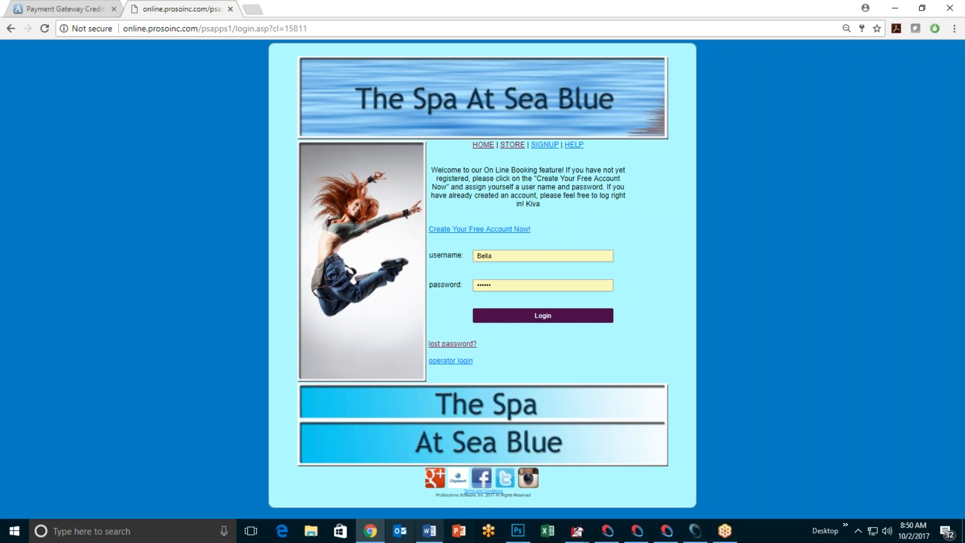
{"action": "left_click", "coordinate": [696, 531]}
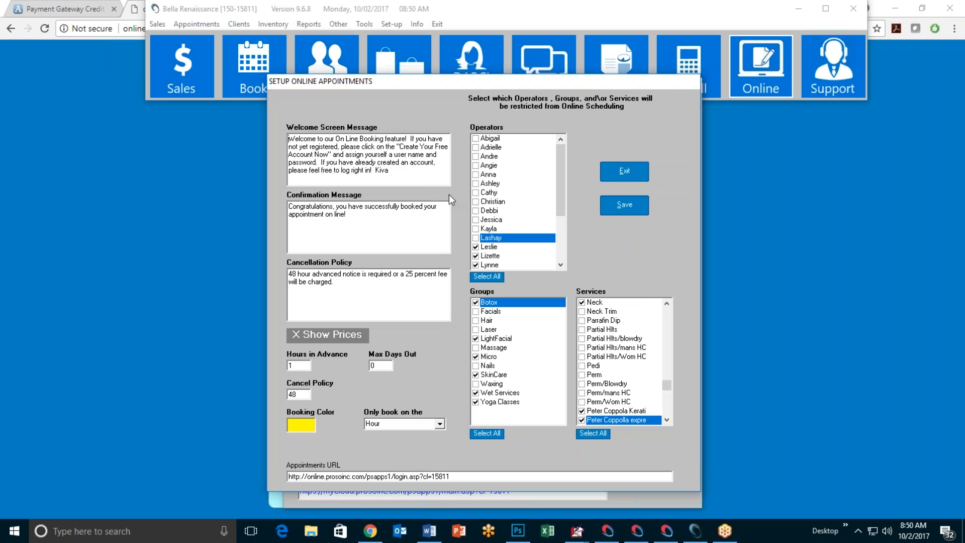
Step: Replace the welcome message's signature with the new first name, save, and reload the login page
{"action": "left_click", "coordinate": [400, 171]}
{"action": "key", "text": "BackSpace"}
{"action": "key", "text": "BackSpace"}
{"action": "key", "text": "BackSpace"}
{"action": "key", "text": "BackSpace"}
{"action": "type", "text": "Mary"}
{"action": "left_click", "coordinate": [617, 206]}
{"action": "left_click", "coordinate": [505, 302]}
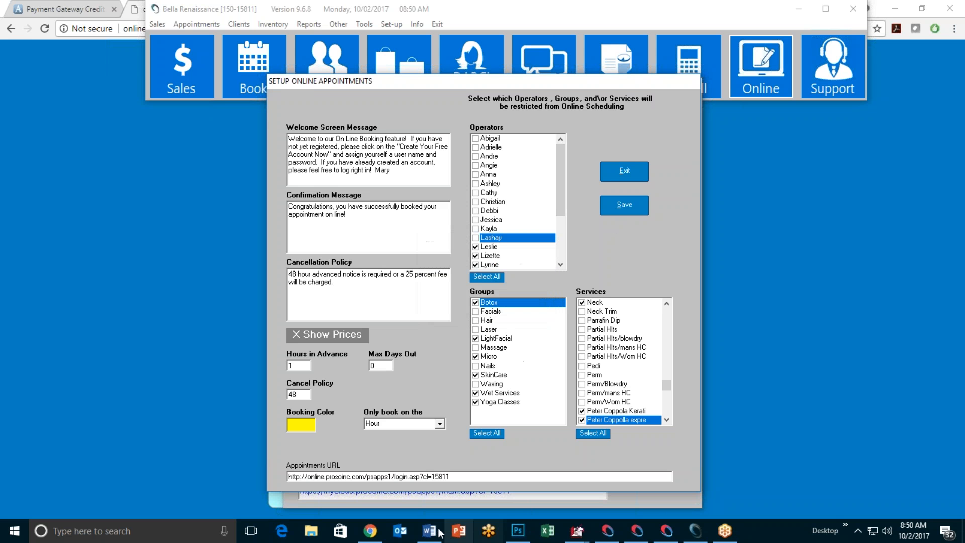
{"action": "left_click", "coordinate": [371, 531]}
{"action": "left_click", "coordinate": [45, 28]}
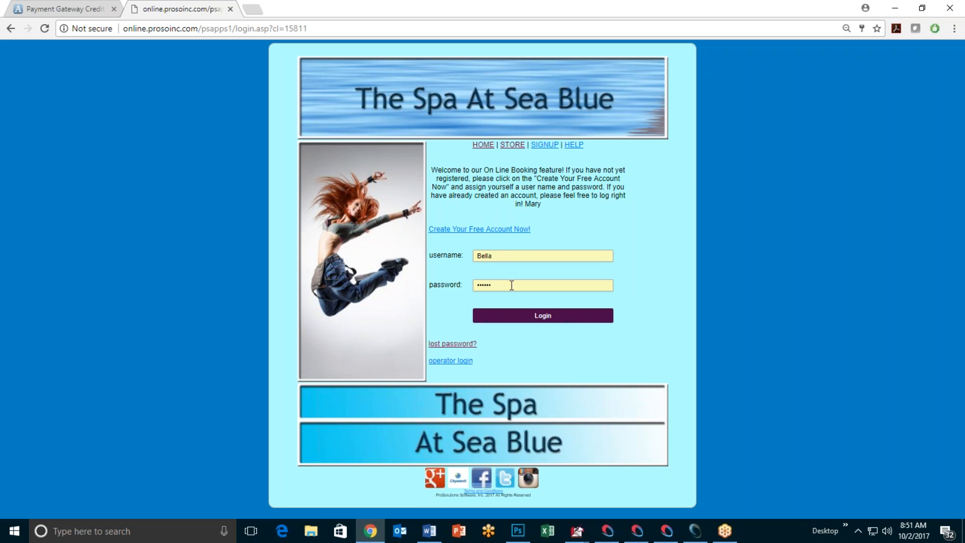
Step: Preview the Create Your Free Account signup form, then return to Setup Online Appointments
{"action": "left_click", "coordinate": [491, 230]}
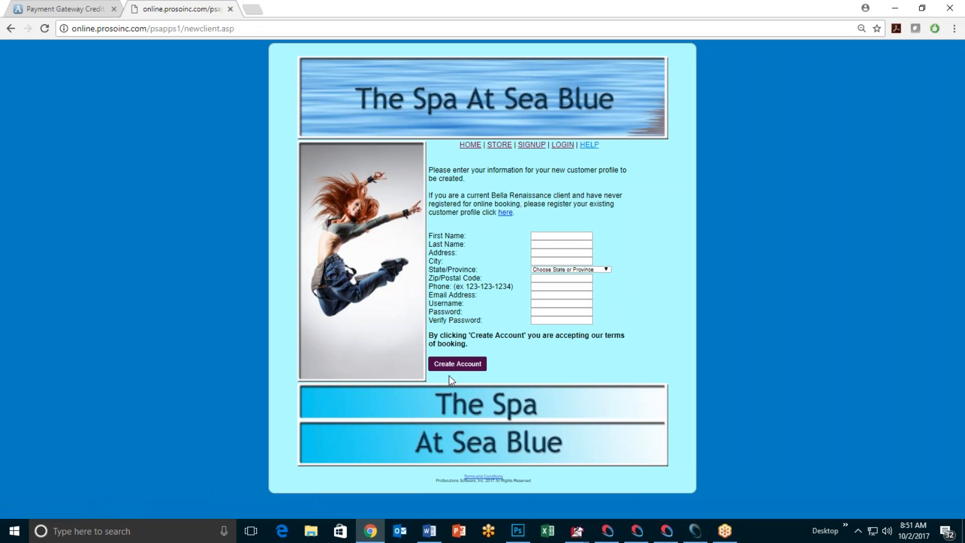
{"action": "left_click", "coordinate": [11, 28]}
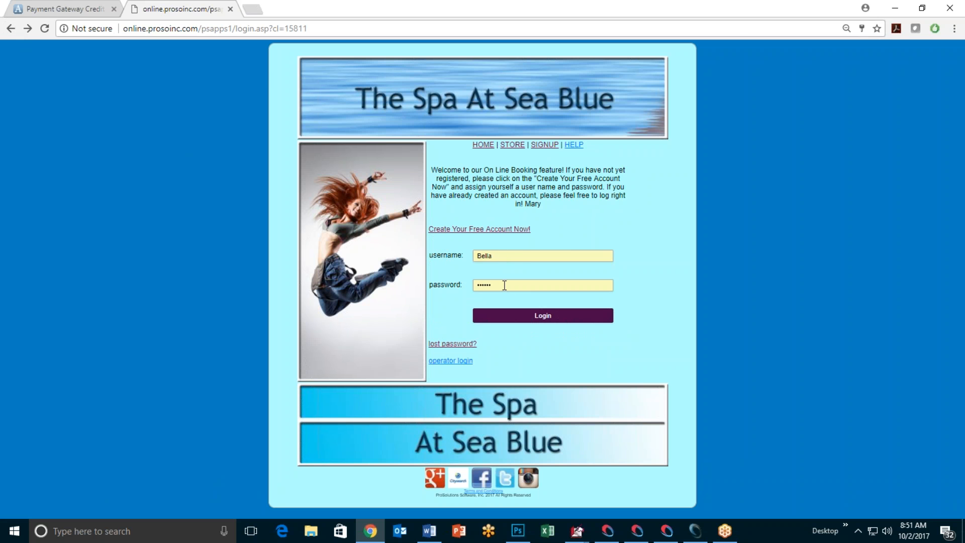
{"action": "left_click", "coordinate": [695, 531]}
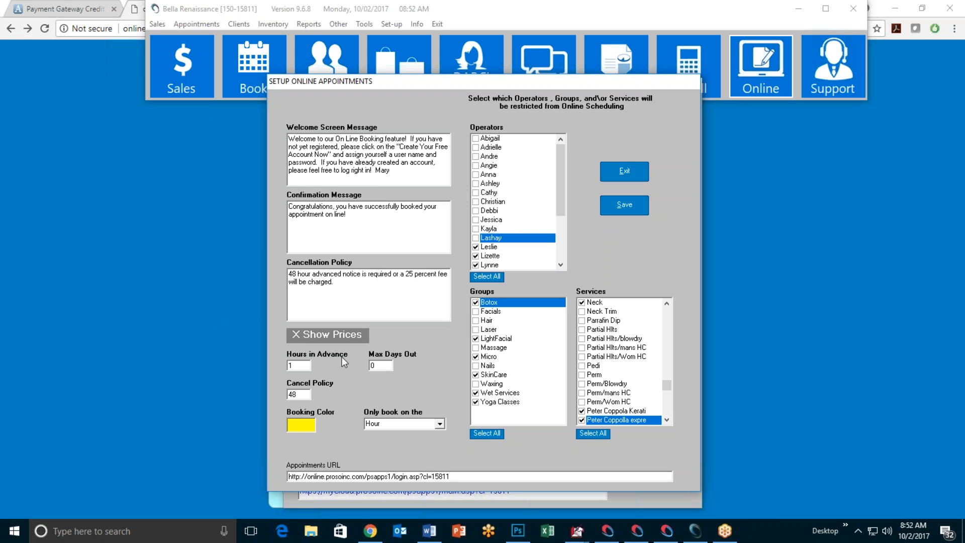
{"action": "left_click", "coordinate": [332, 337]}
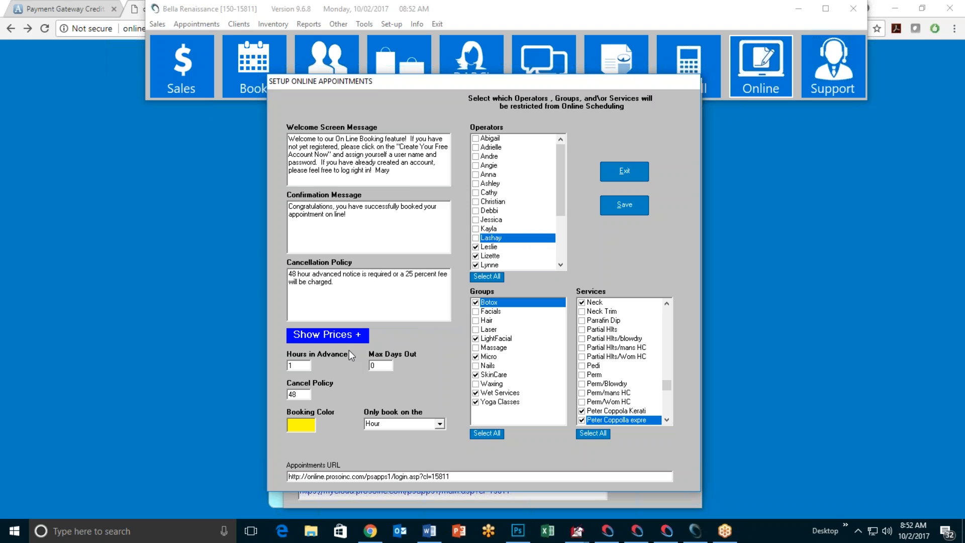
{"action": "left_click", "coordinate": [344, 337]}
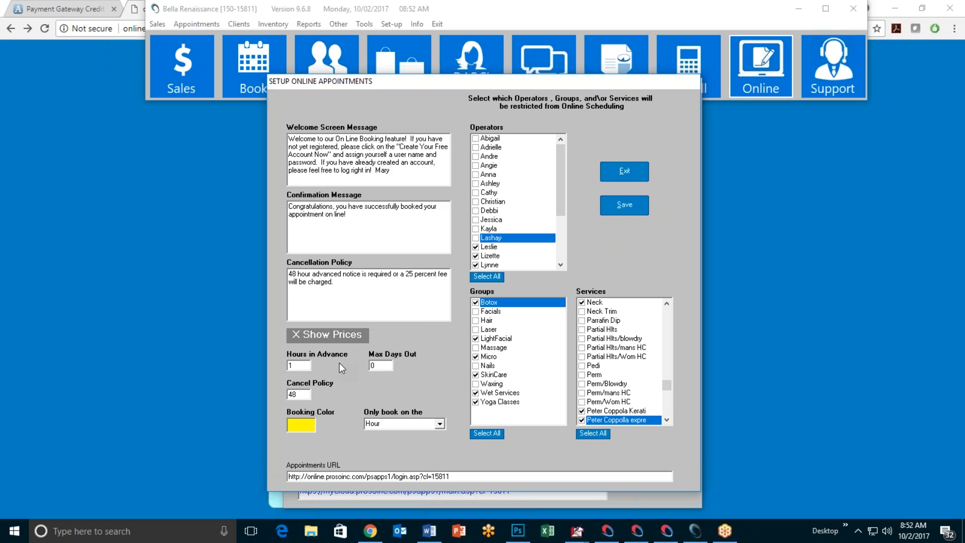
{"action": "left_click", "coordinate": [333, 337]}
{"action": "left_click", "coordinate": [333, 337]}
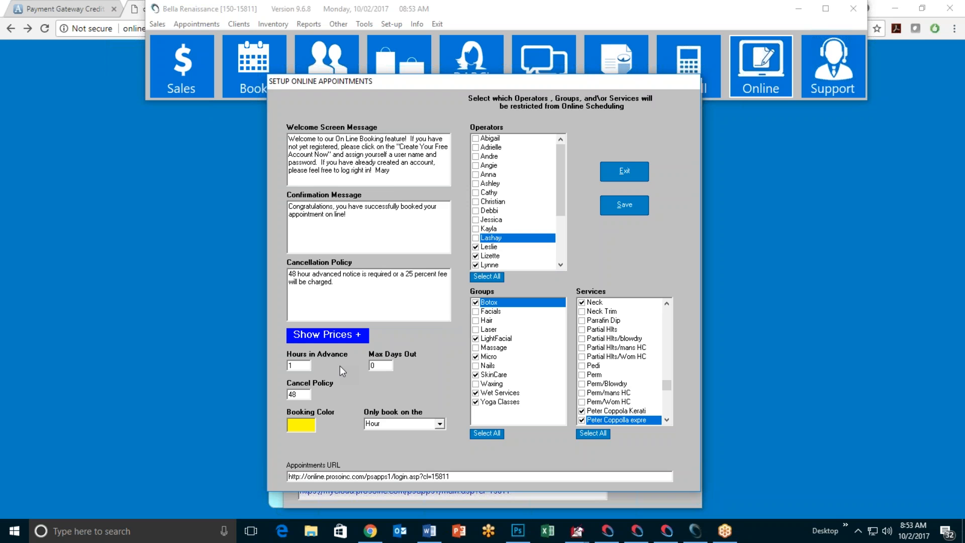
{"action": "left_click", "coordinate": [337, 340]}
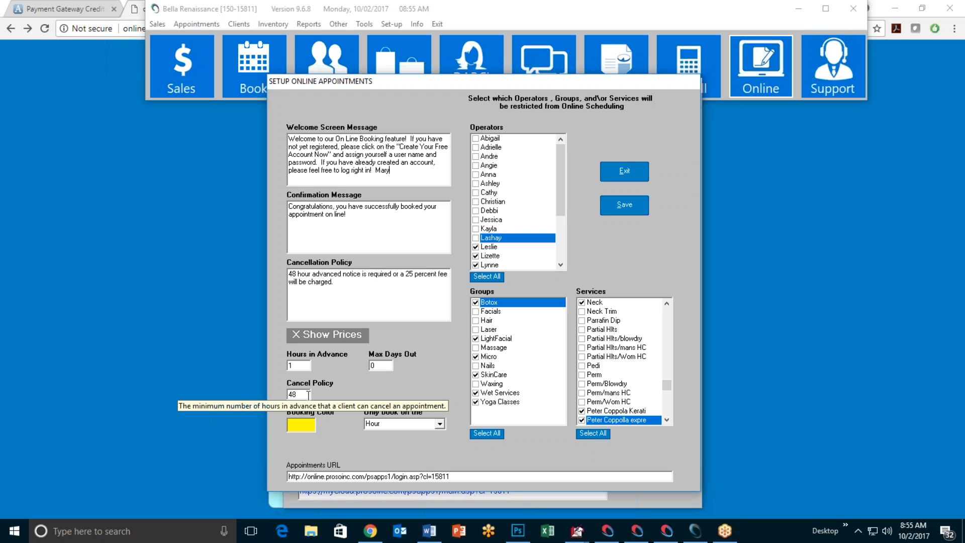
{"action": "left_click", "coordinate": [302, 396]}
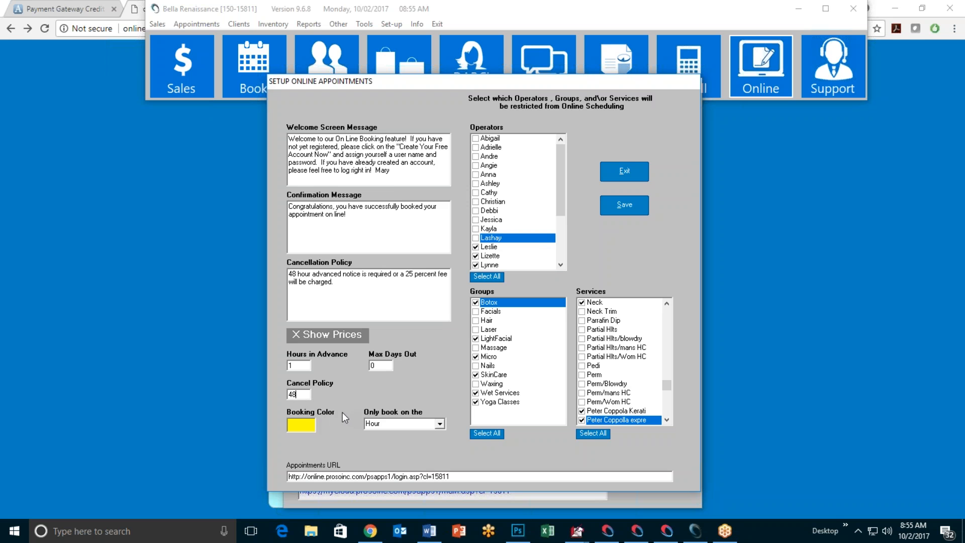
{"action": "left_click", "coordinate": [303, 425]}
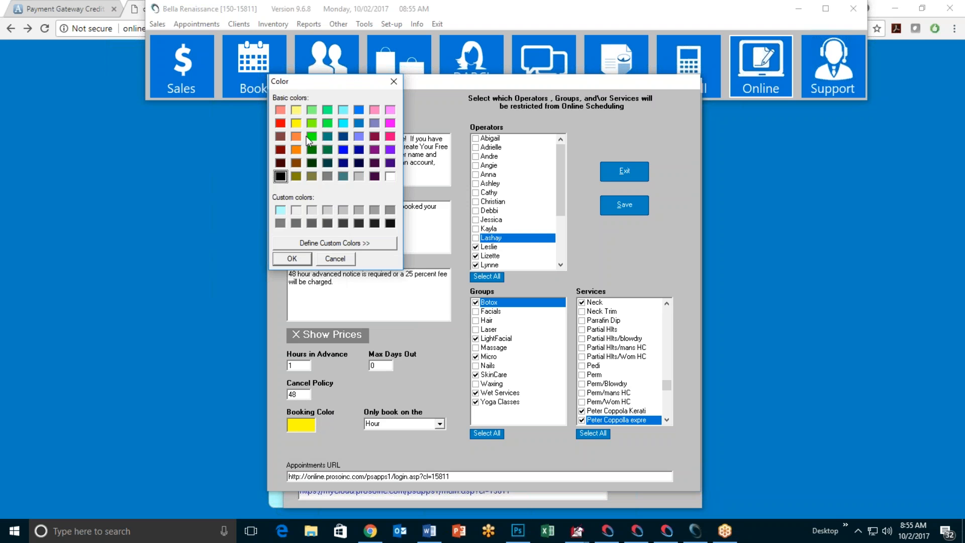
{"action": "left_click", "coordinate": [294, 259]}
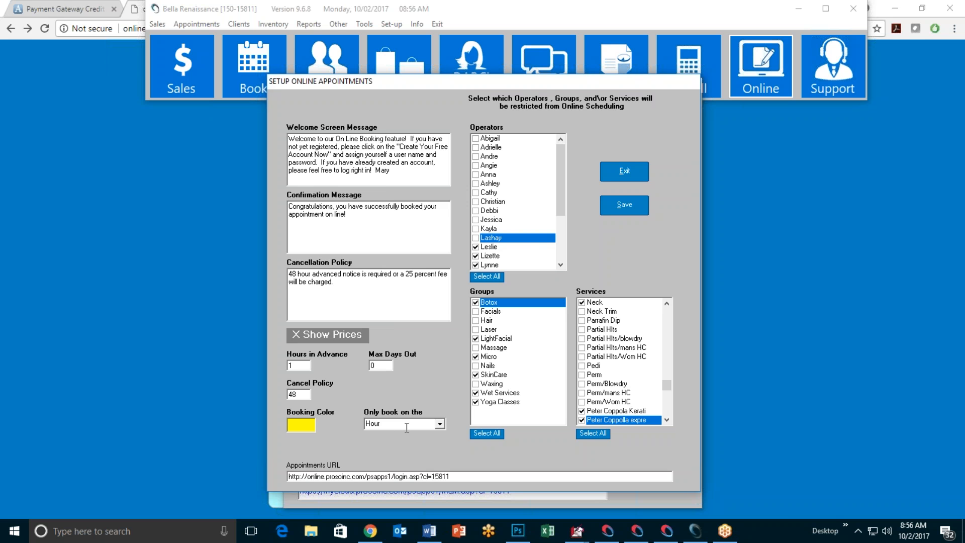
{"action": "left_click", "coordinate": [440, 424]}
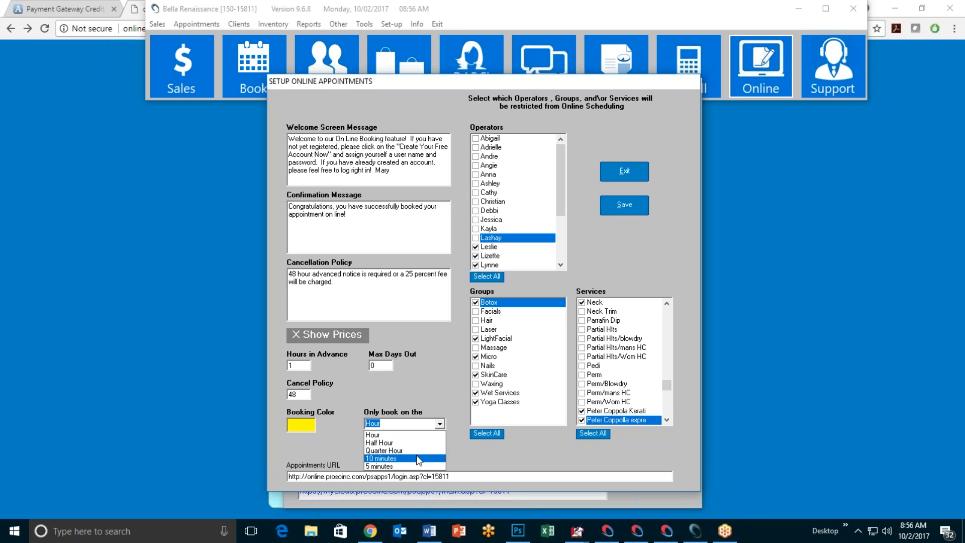
{"action": "left_click", "coordinate": [341, 431]}
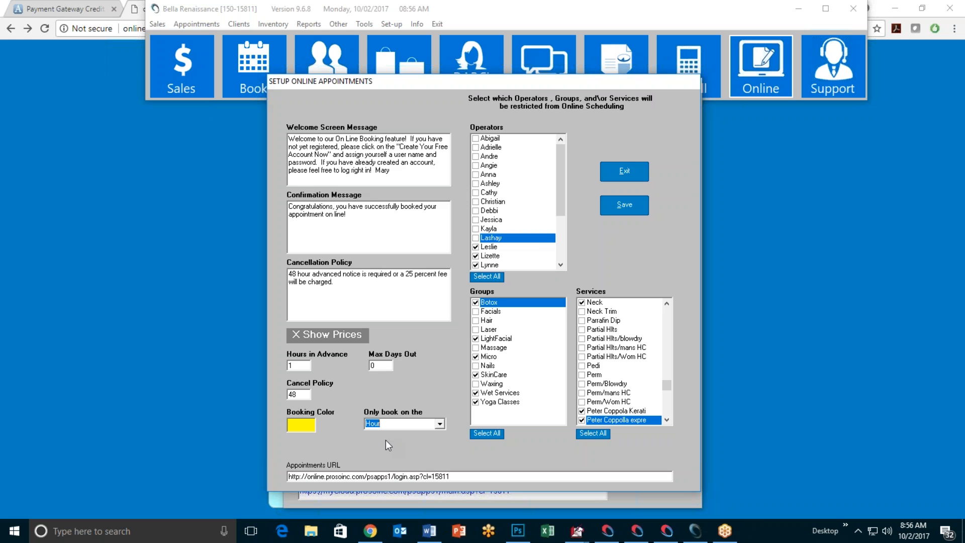
{"action": "left_click", "coordinate": [441, 424]}
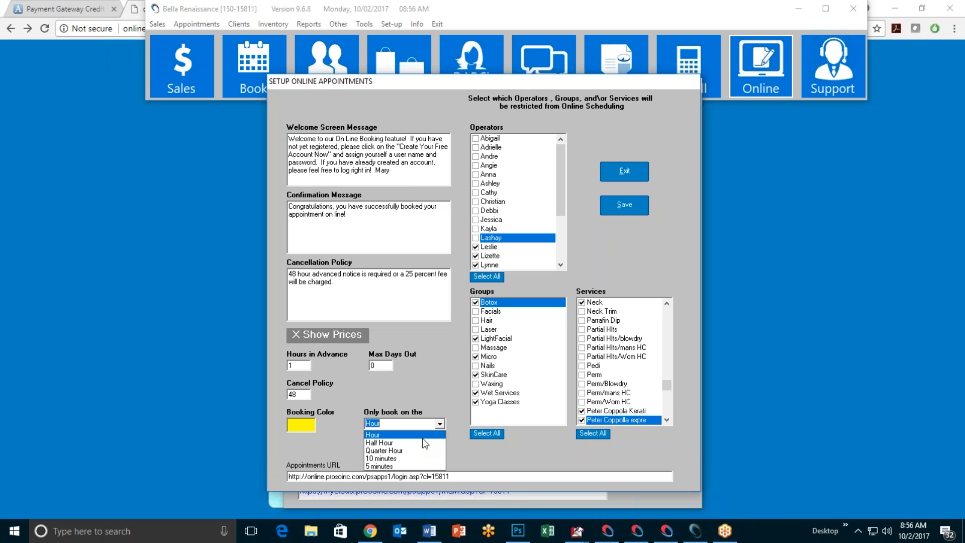
{"action": "left_click", "coordinate": [420, 443]}
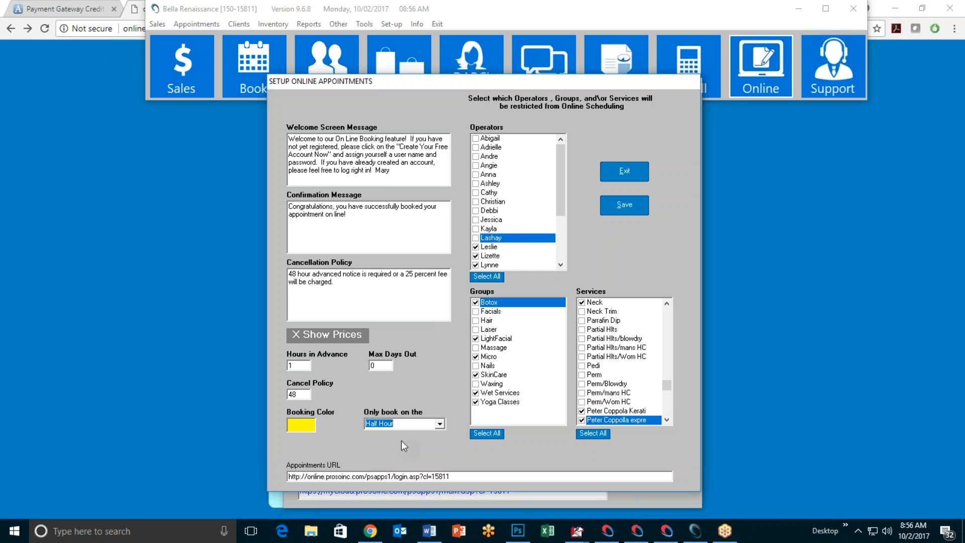
{"action": "left_click", "coordinate": [440, 423]}
{"action": "left_click", "coordinate": [410, 452]}
{"action": "left_click", "coordinate": [440, 424]}
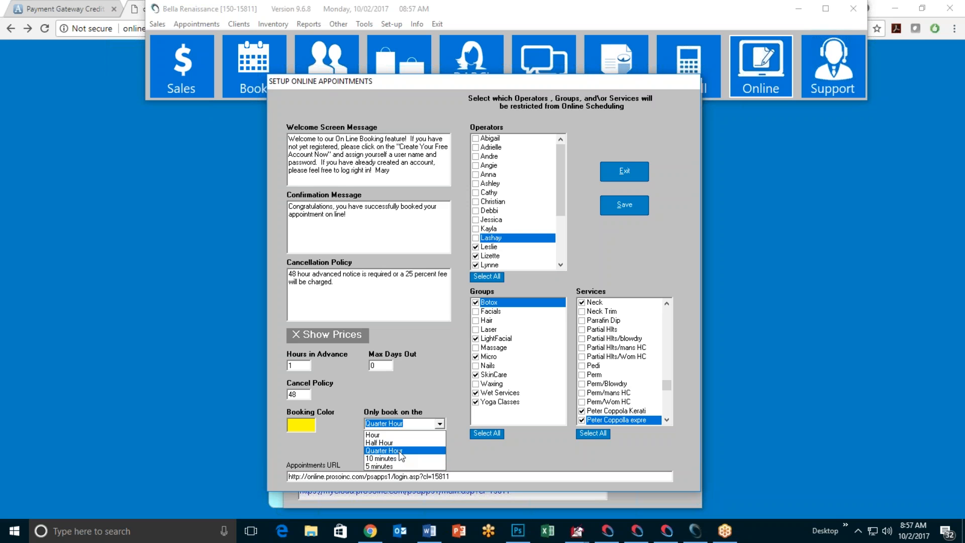
{"action": "left_click", "coordinate": [397, 435]}
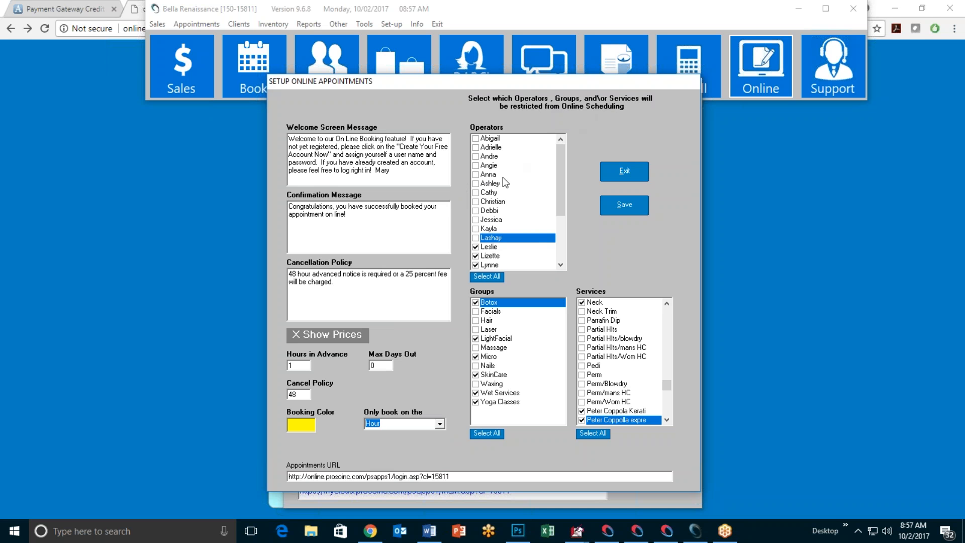
Step: Save the appointment restriction settings, then close Setup Online Appointments and Setup Online Store
{"action": "mouse_move", "coordinate": [558, 169]}
{"action": "left_mouse_down"}
{"action": "mouse_move", "coordinate": [552, 209]}
{"action": "mouse_move", "coordinate": [562, 165]}
{"action": "left_mouse_up"}
{"action": "left_click_drag", "start_coordinate": [562, 165], "coordinate": [561, 212]}
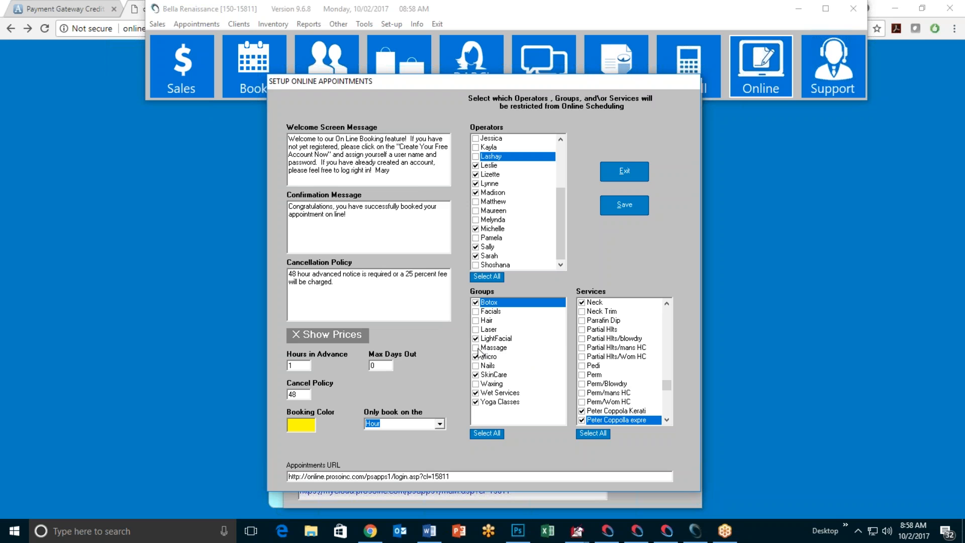
{"action": "left_click", "coordinate": [668, 385]}
{"action": "left_click_drag", "start_coordinate": [668, 385], "coordinate": [667, 377]}
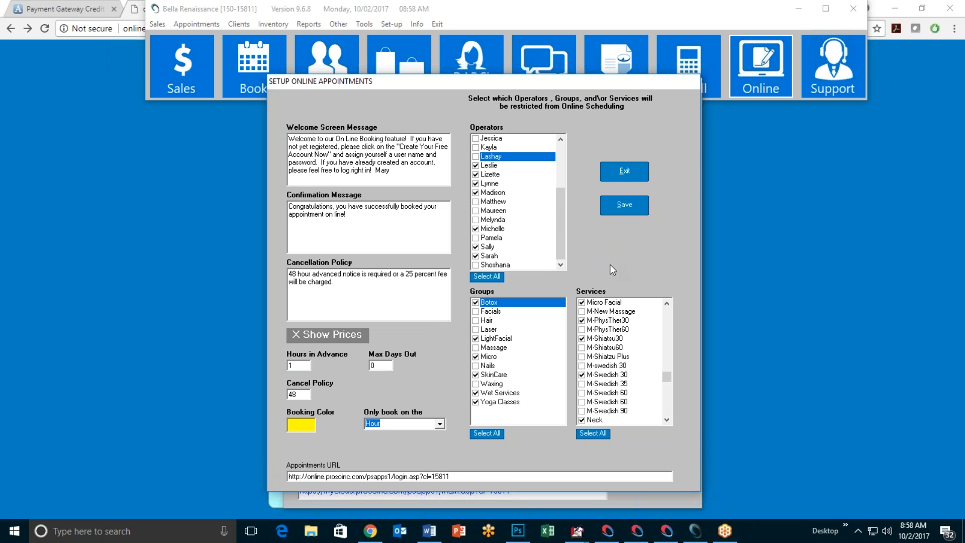
{"action": "left_click", "coordinate": [629, 206]}
{"action": "left_click", "coordinate": [513, 303]}
{"action": "left_click", "coordinate": [625, 171]}
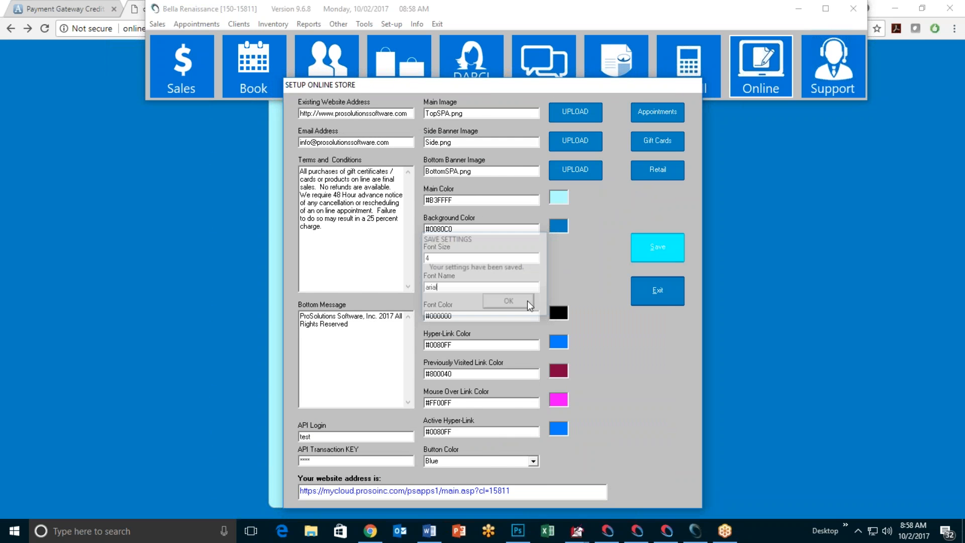
{"action": "left_click", "coordinate": [527, 300]}
{"action": "left_click", "coordinate": [660, 297]}
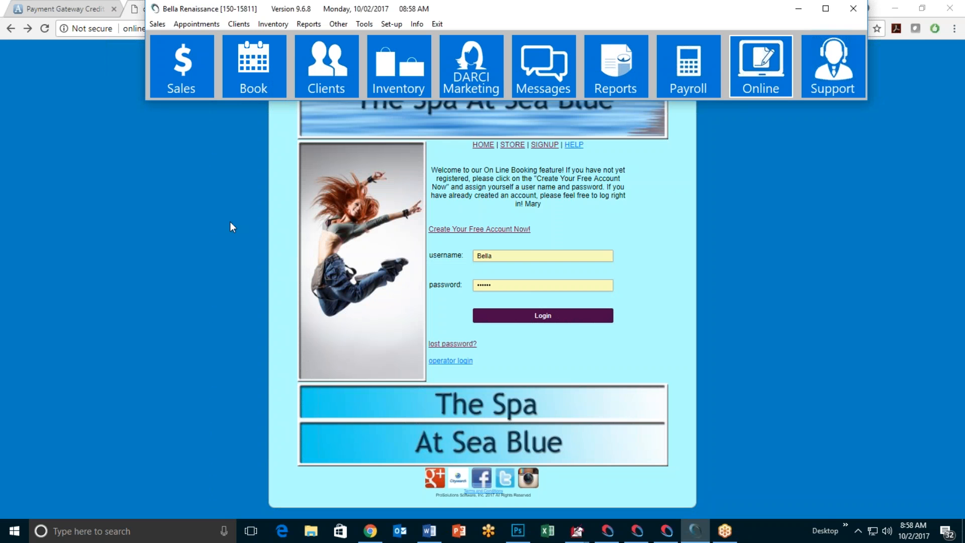
Step: Log in to the online booking site and choose the Nails service FRENCH MANICURE
{"action": "left_click", "coordinate": [511, 146]}
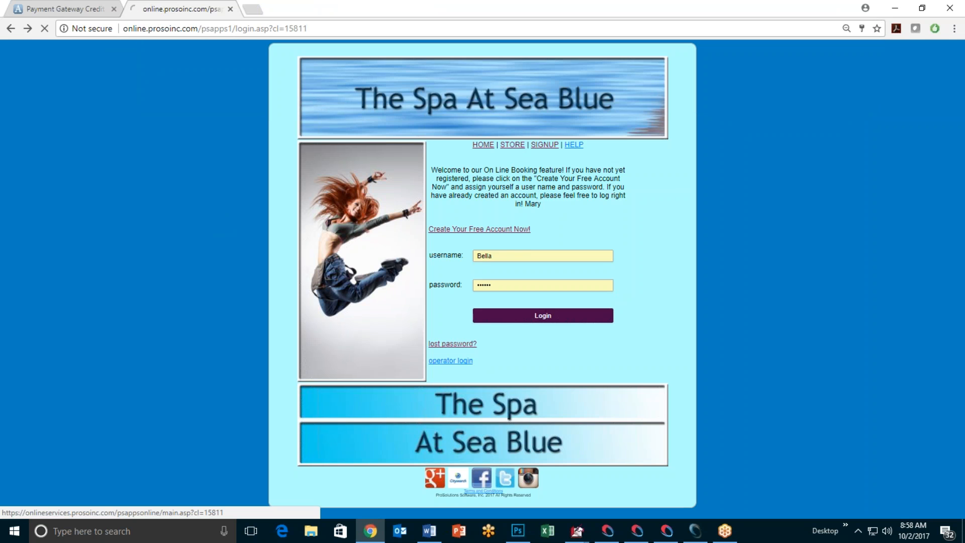
{"action": "left_click", "coordinate": [523, 161]}
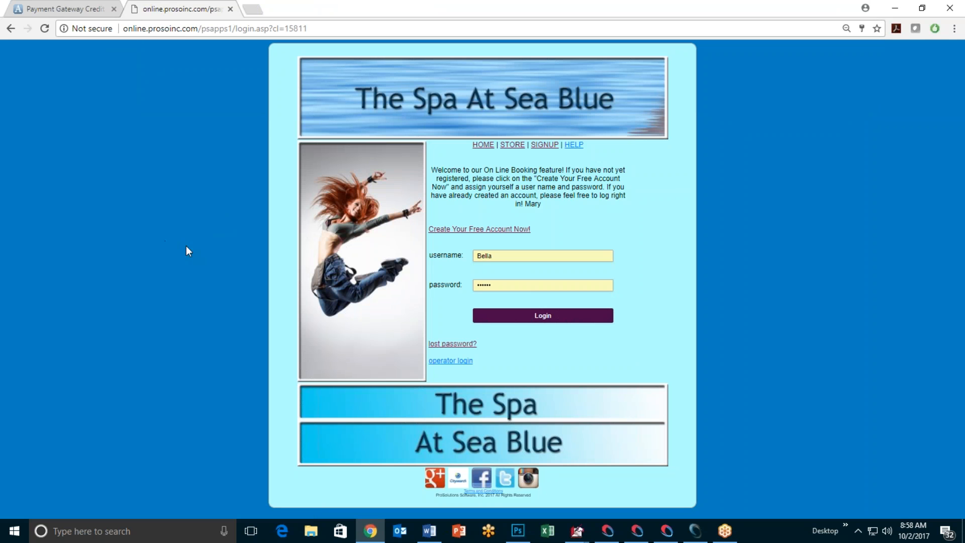
{"action": "left_click", "coordinate": [544, 317]}
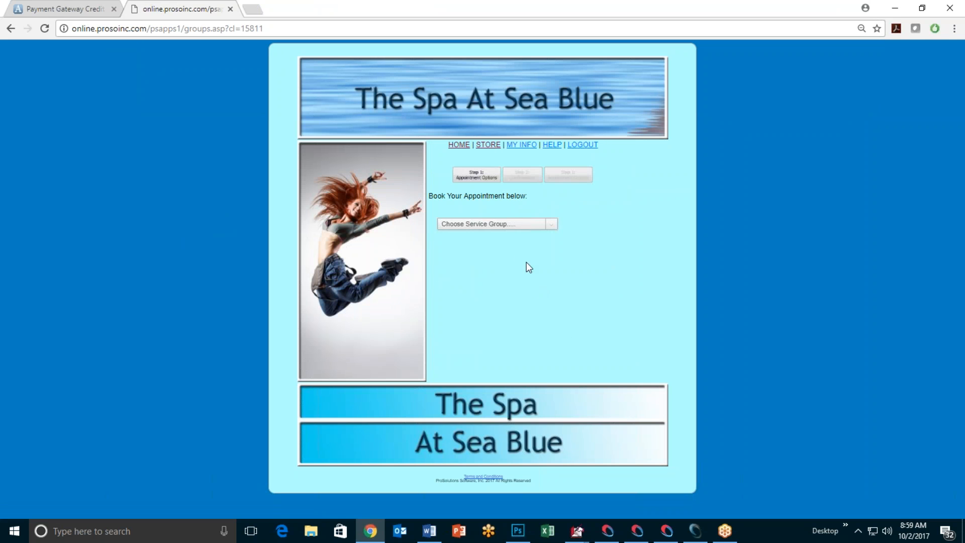
{"action": "left_click", "coordinate": [551, 225]}
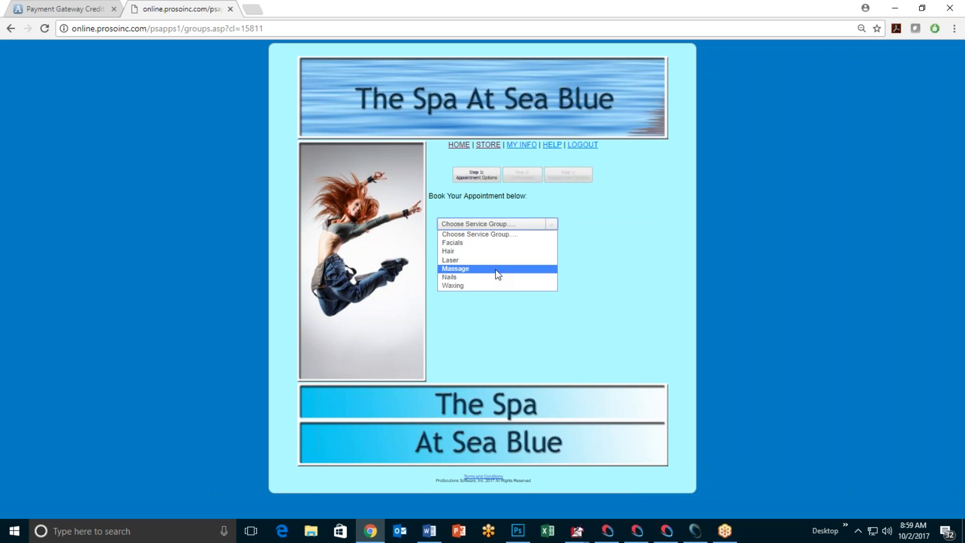
{"action": "left_click", "coordinate": [491, 276]}
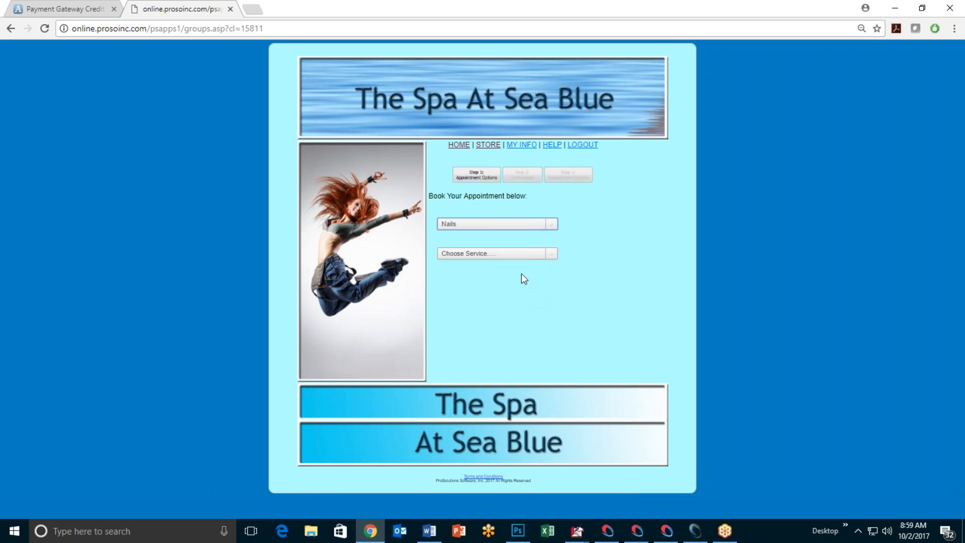
{"action": "left_click", "coordinate": [557, 254]}
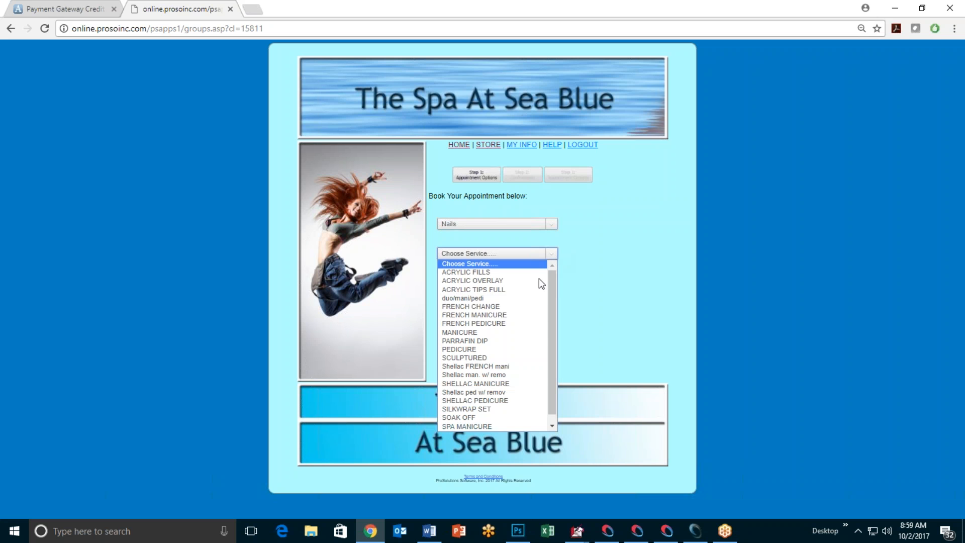
{"action": "left_click", "coordinate": [521, 316]}
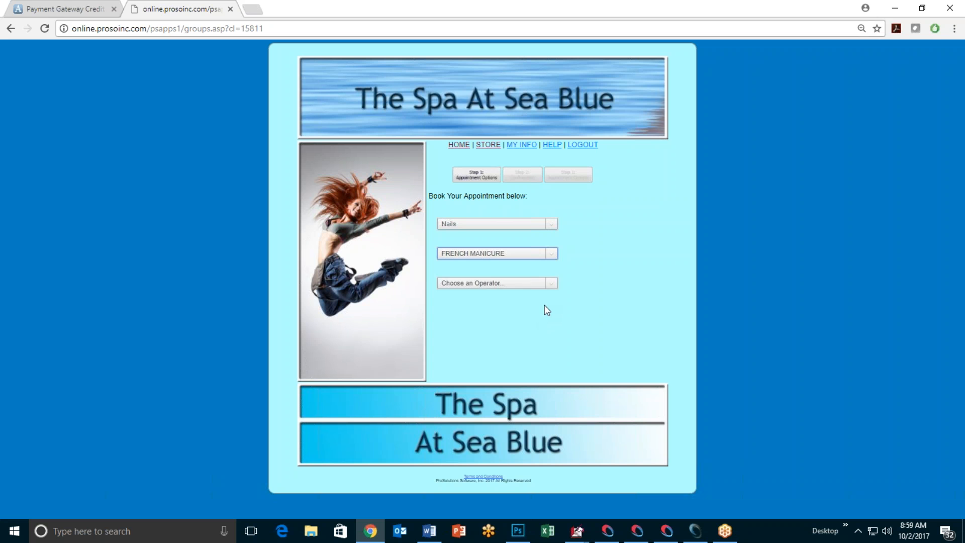
Step: Pick a nail operator and 10/04/2017 at 11:00AM, then book the appointment
{"action": "left_click", "coordinate": [552, 285]}
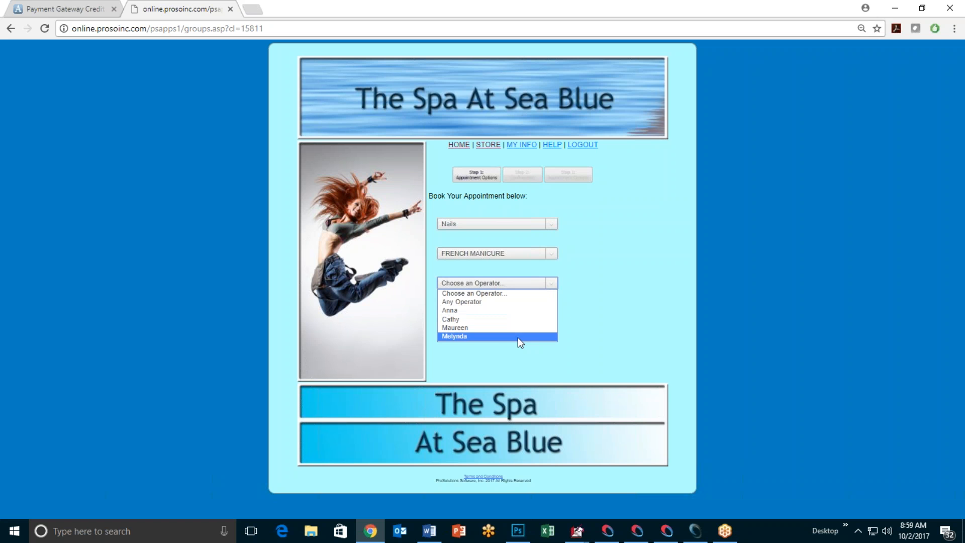
{"action": "left_click", "coordinate": [484, 336]}
{"action": "left_click", "coordinate": [551, 312]}
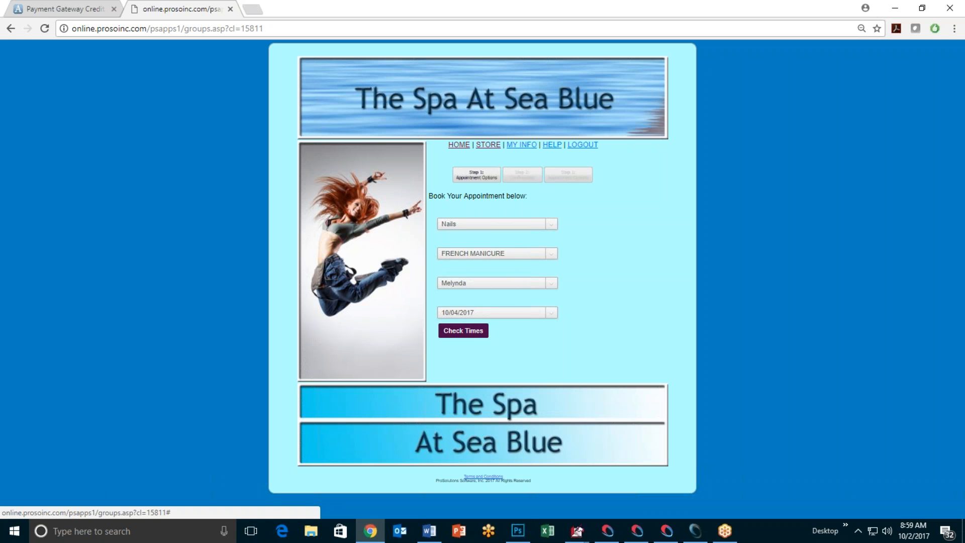
{"action": "left_click", "coordinate": [467, 331]}
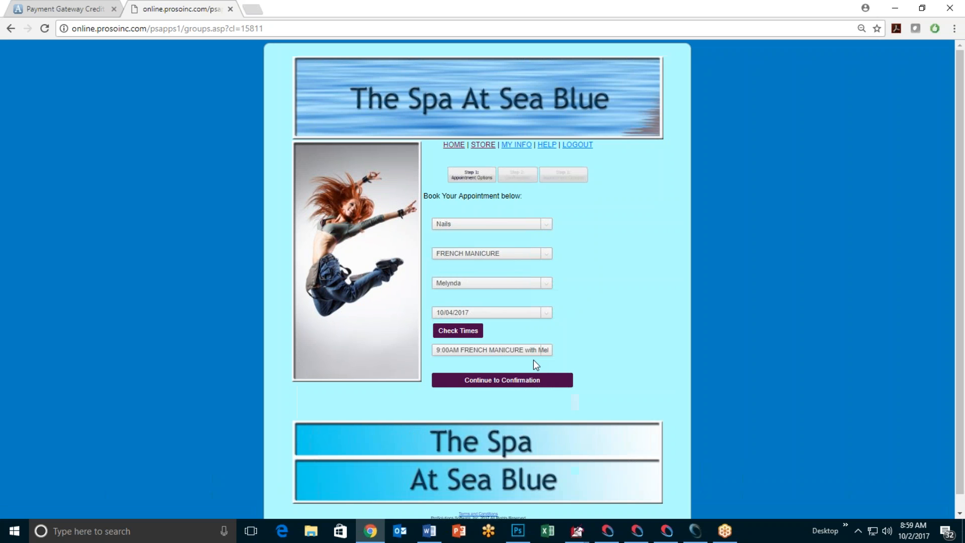
{"action": "left_click", "coordinate": [547, 352]}
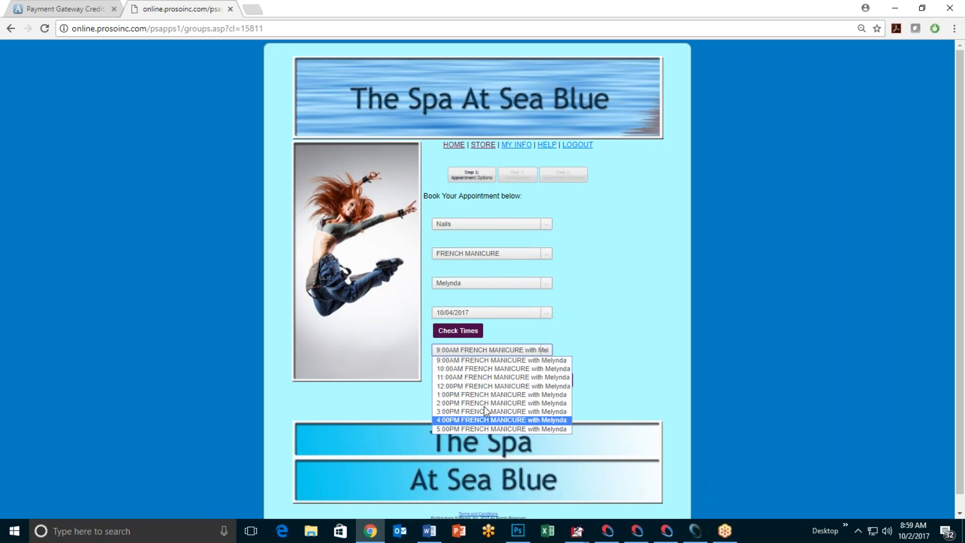
{"action": "left_click", "coordinate": [484, 377]}
{"action": "left_click", "coordinate": [510, 381]}
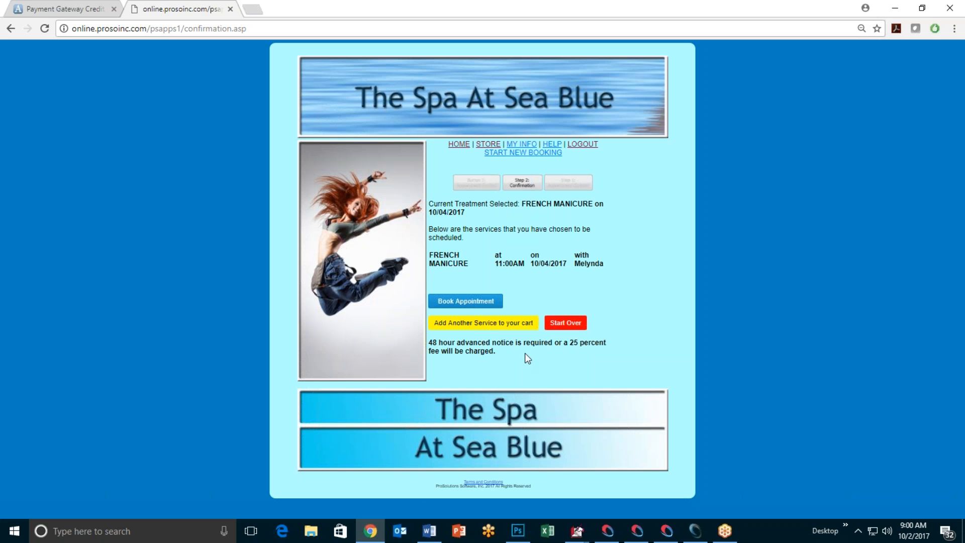
{"action": "left_click", "coordinate": [464, 301]}
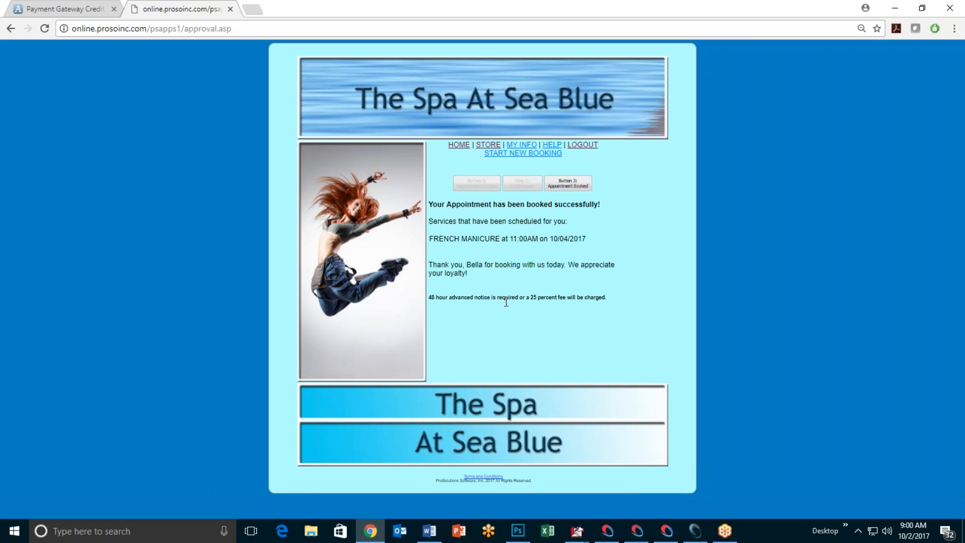
Step: Find the WEB-booked French Mani on Wednesday October 4 under the Nails group, then close the appointment book
{"action": "left_click", "coordinate": [696, 531]}
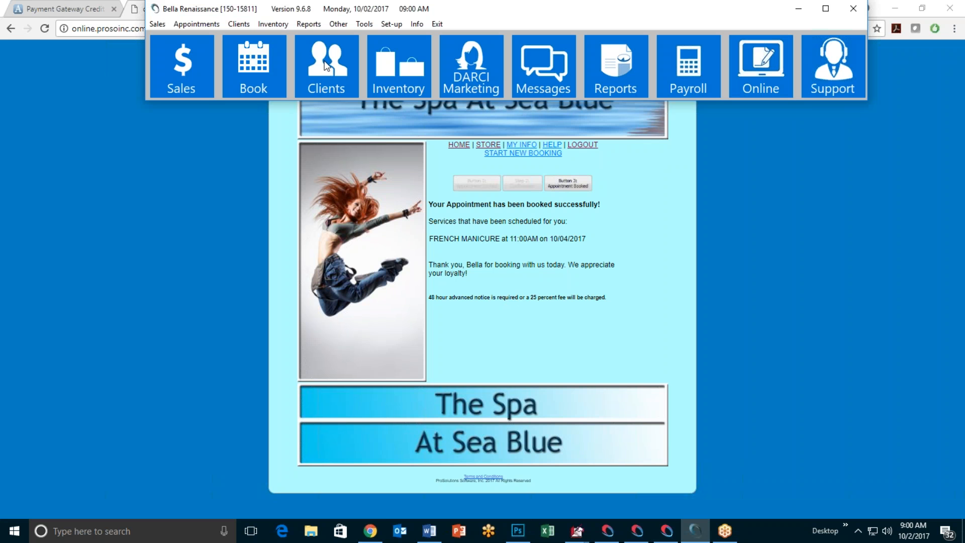
{"action": "left_click", "coordinate": [256, 80]}
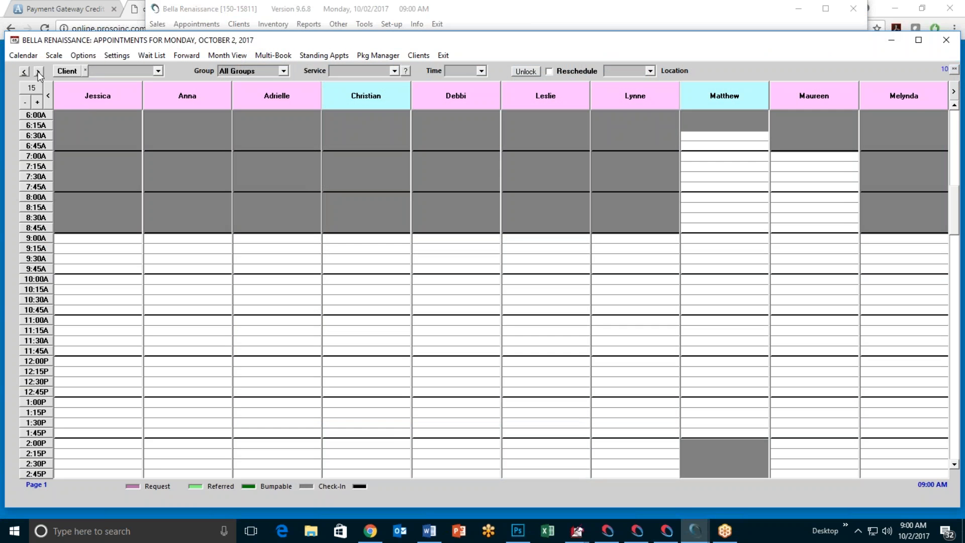
{"action": "left_click", "coordinate": [38, 71]}
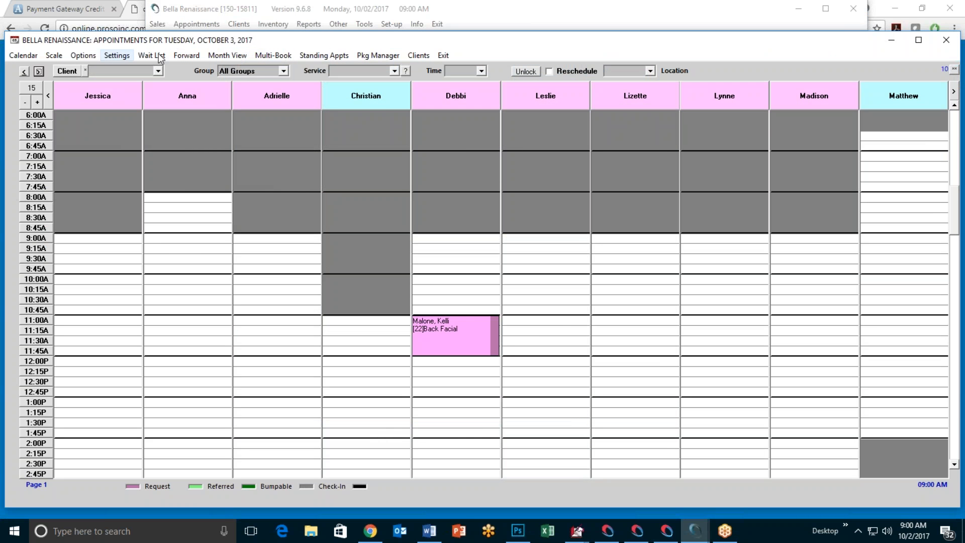
{"action": "left_click", "coordinate": [39, 71]}
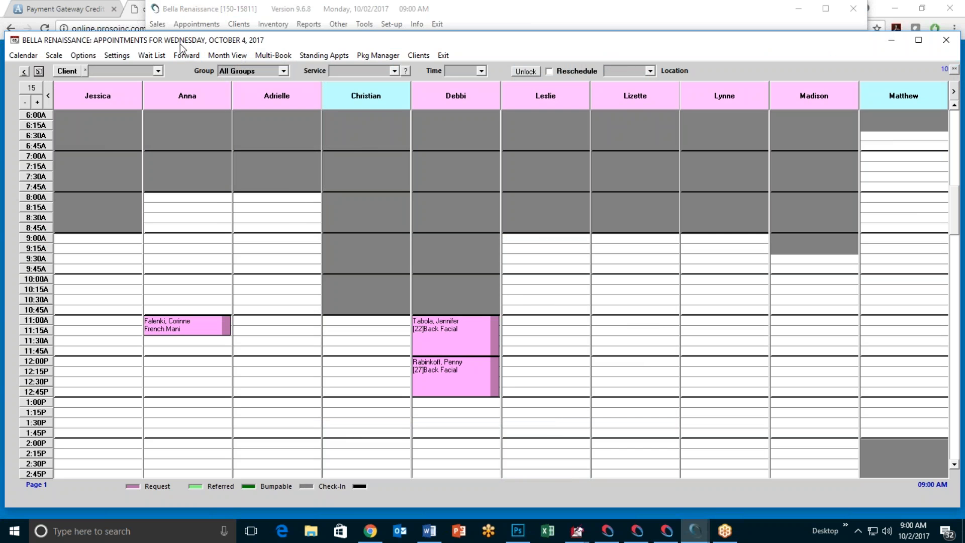
{"action": "left_click", "coordinate": [283, 71]}
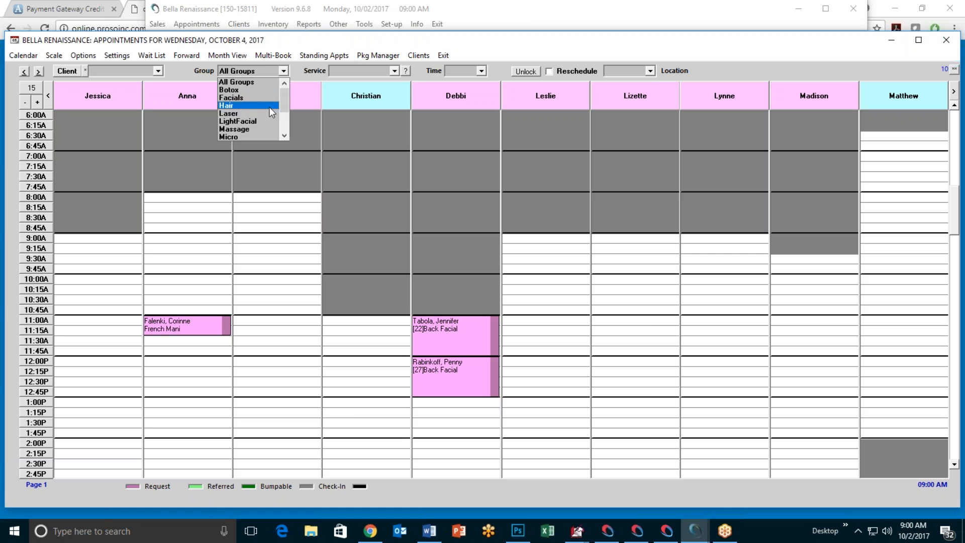
{"action": "scroll", "coordinate": [263, 118], "scroll_direction": "down", "scroll_amount": 2}
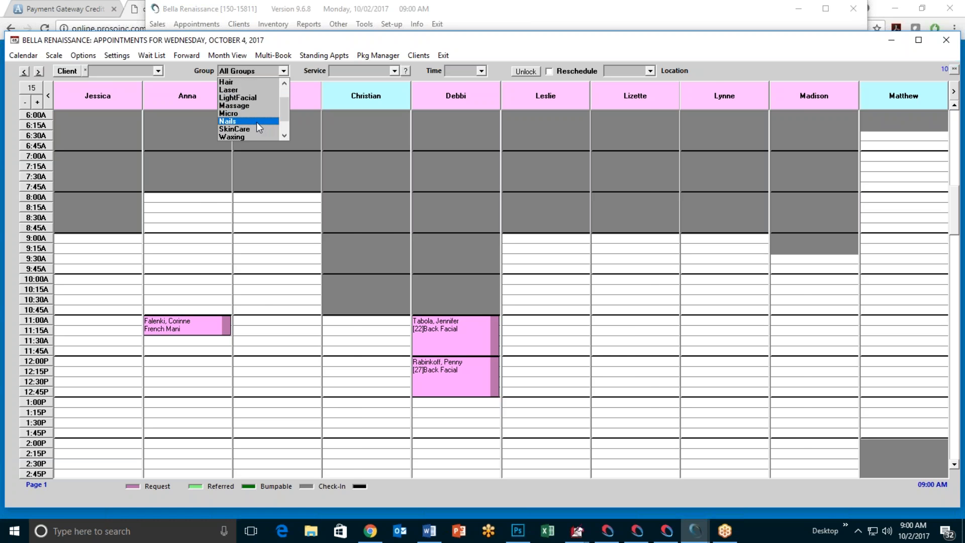
{"action": "left_click", "coordinate": [258, 116]}
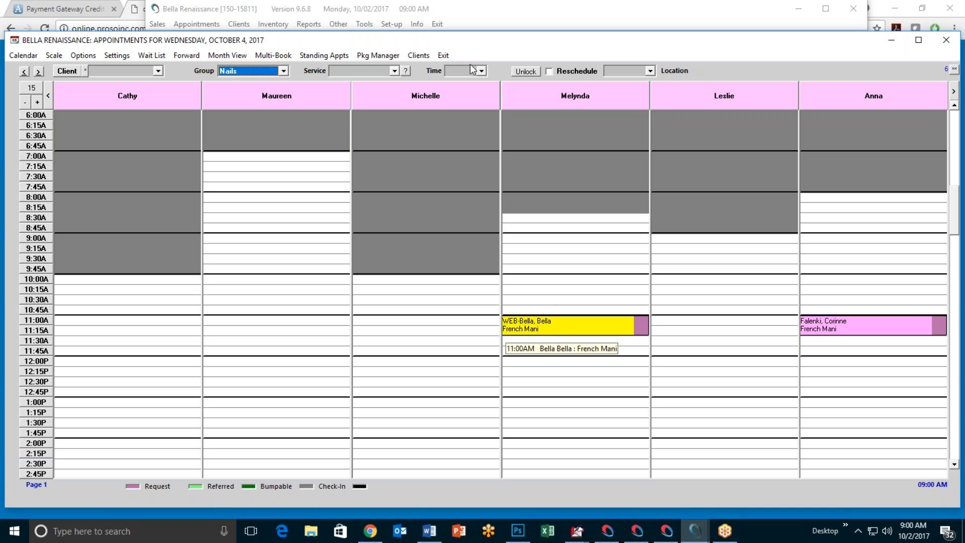
{"action": "left_click", "coordinate": [443, 56]}
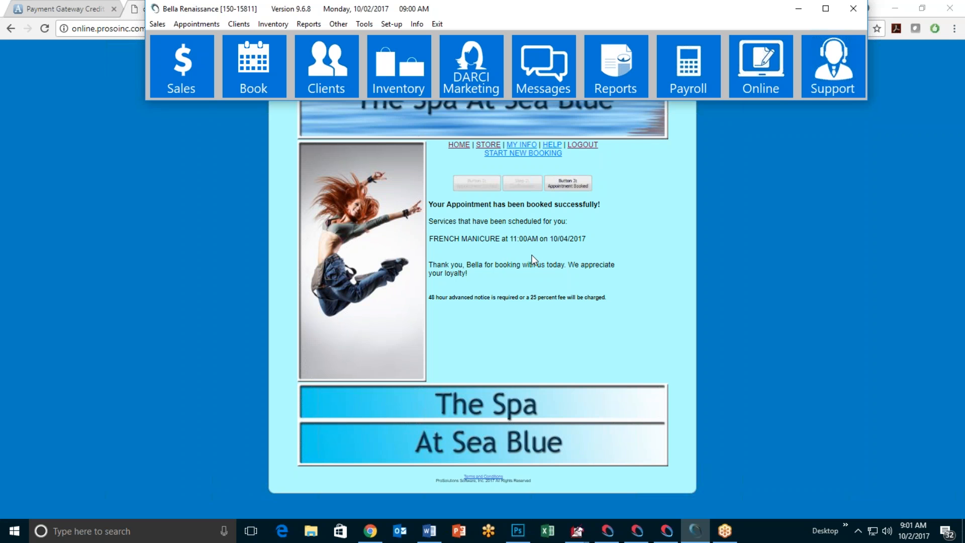
Step: Open Paired2aBookAppt.ppsx from U: > staff folder > AppsPP > Client App
{"action": "left_click", "coordinate": [307, 533]}
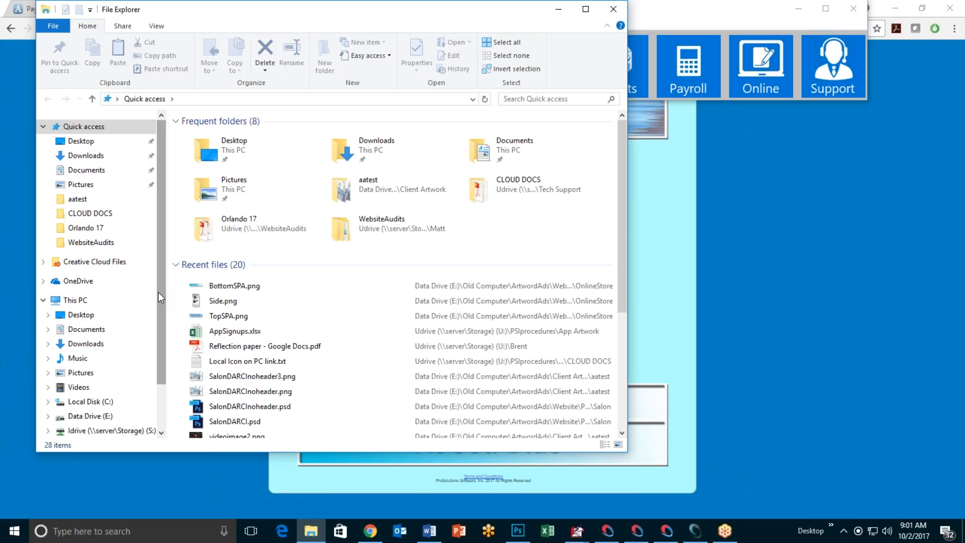
{"action": "left_click_drag", "start_coordinate": [161, 294], "coordinate": [161, 352]}
{"action": "left_click", "coordinate": [130, 378]}
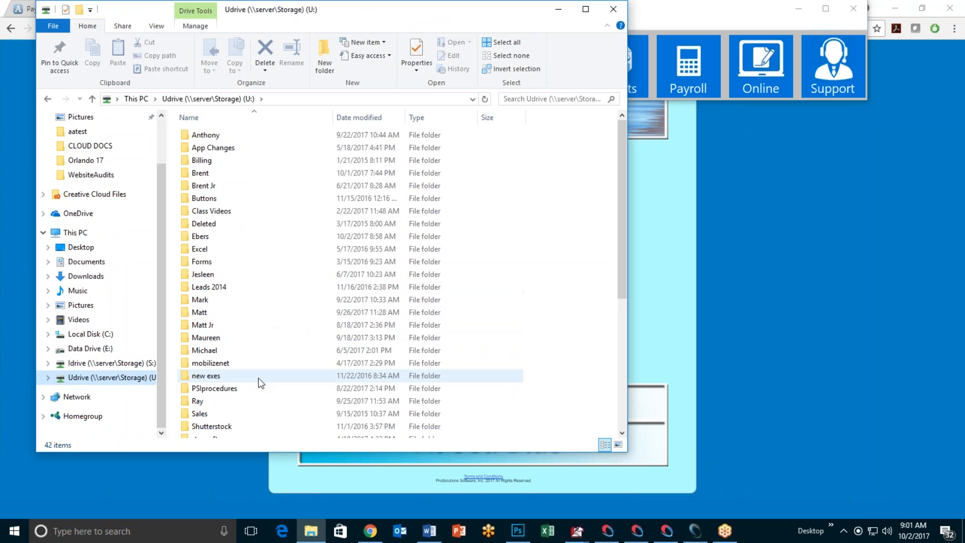
{"action": "double_click", "coordinate": [233, 338]}
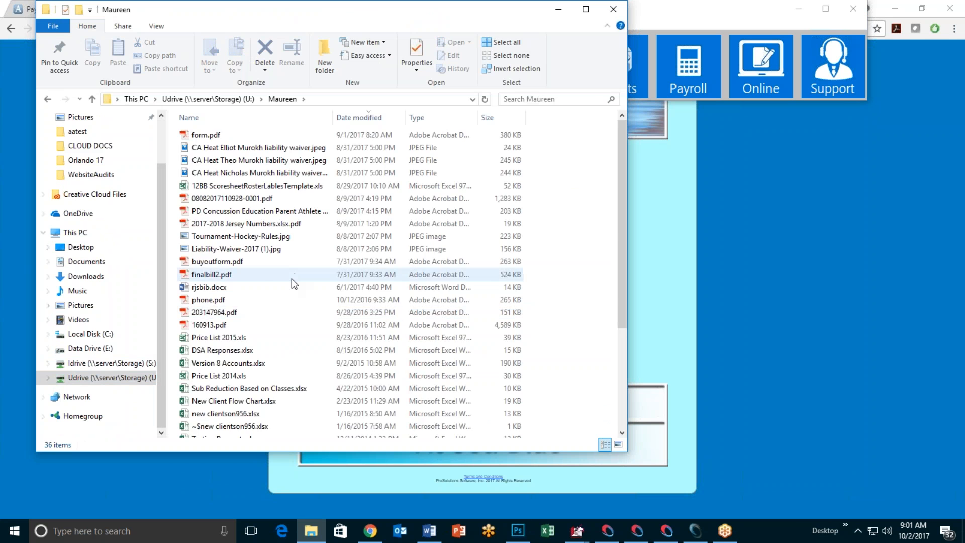
{"action": "scroll", "coordinate": [293, 281], "scroll_direction": "down", "scroll_amount": 4}
{"action": "double_click", "coordinate": [223, 356]}
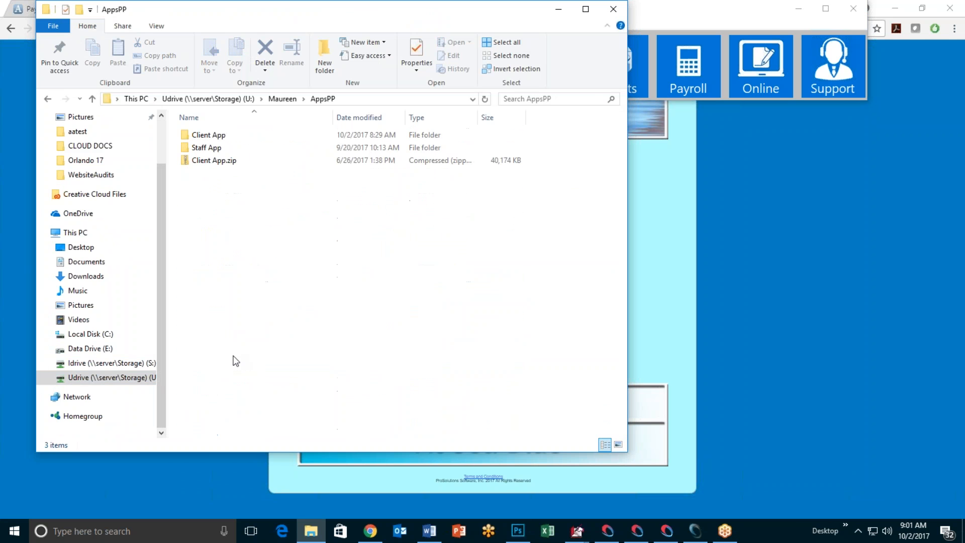
{"action": "double_click", "coordinate": [231, 135]}
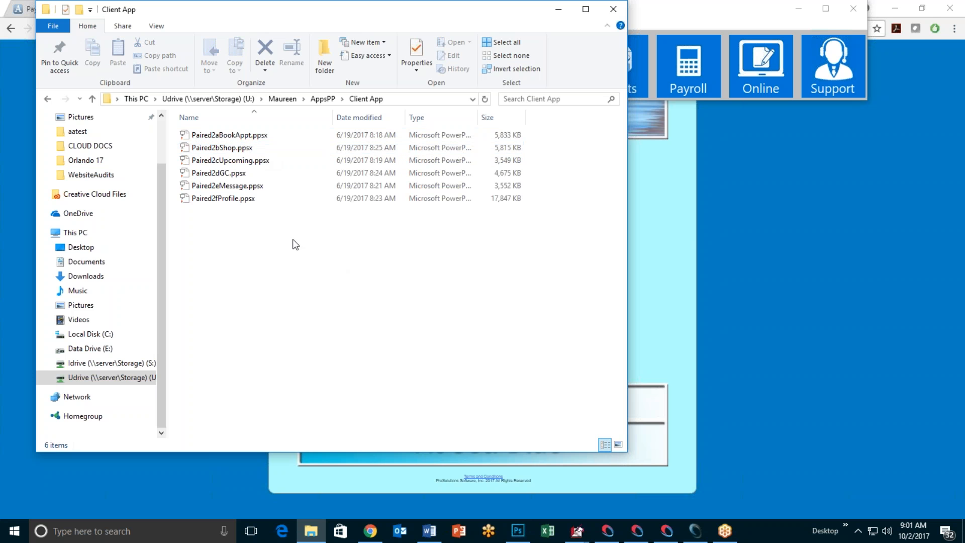
{"action": "double_click", "coordinate": [283, 136]}
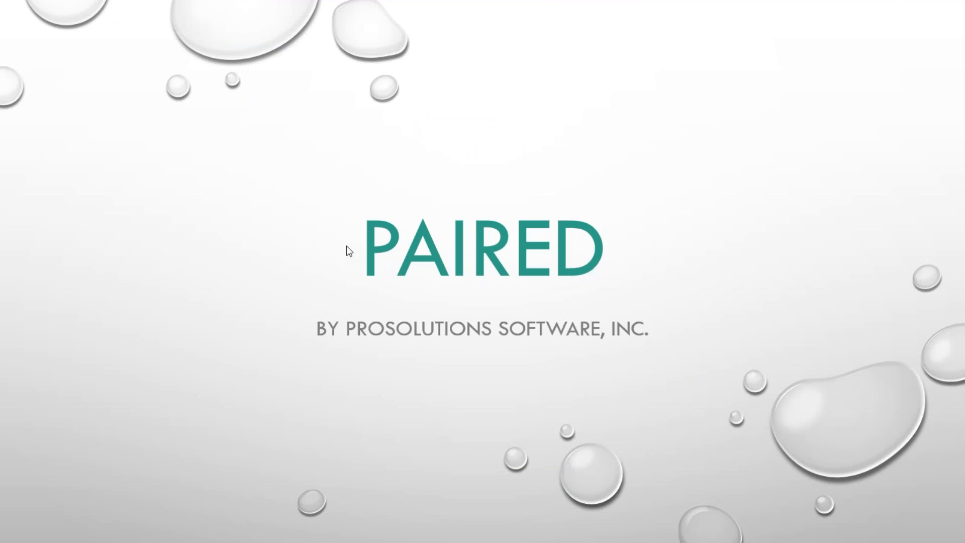
Step: Advance through the client app overview, service and staff-selection slides to the date slide
{"action": "left_click", "coordinate": [346, 245]}
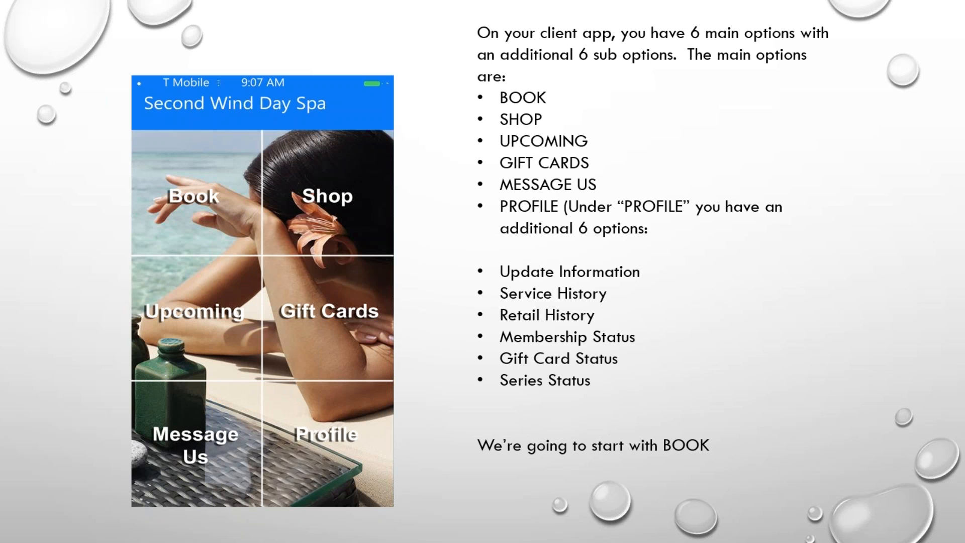
{"action": "left_click", "coordinate": [203, 199]}
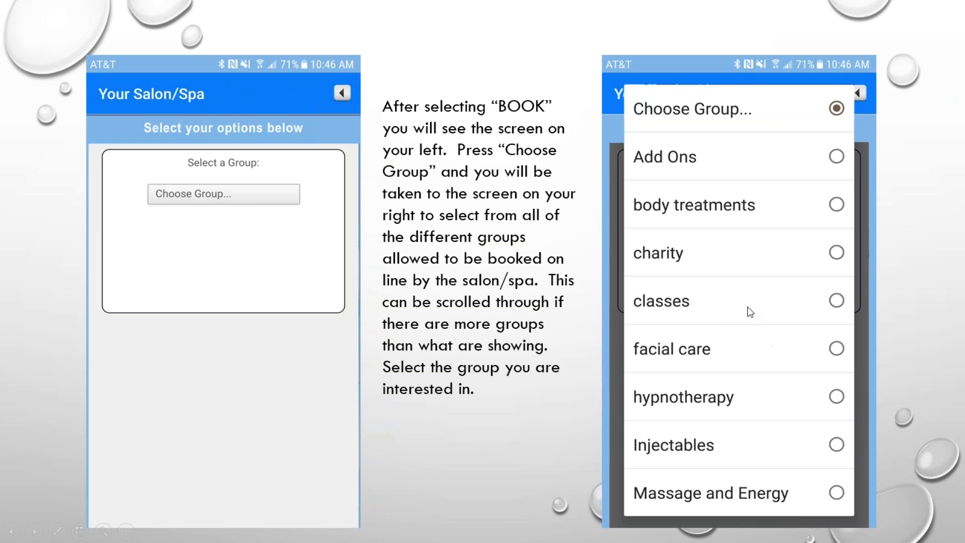
{"action": "left_click", "coordinate": [726, 210]}
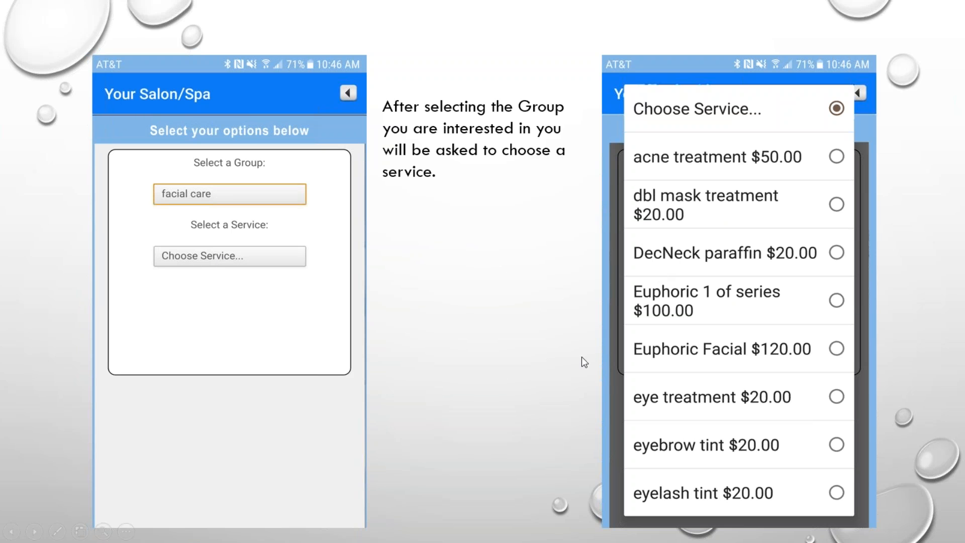
{"action": "left_click", "coordinate": [706, 357]}
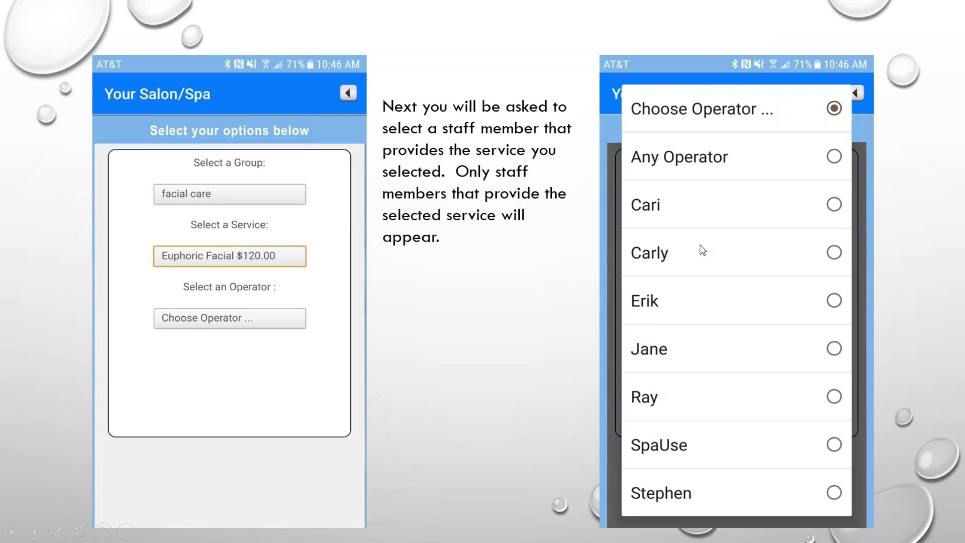
{"action": "left_click", "coordinate": [695, 258]}
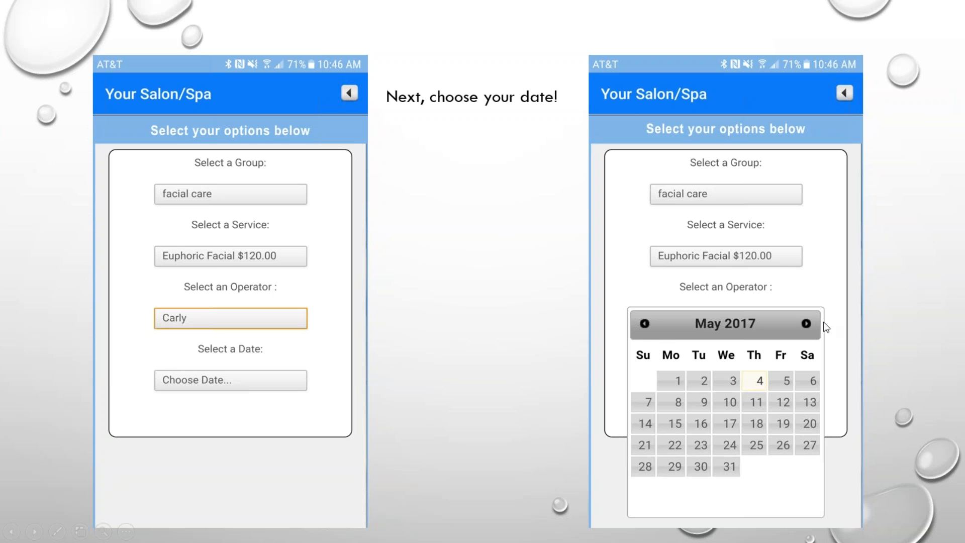
Step: Continue through the time, summary and confirmation email slides, then end the show
{"action": "left_click", "coordinate": [646, 385]}
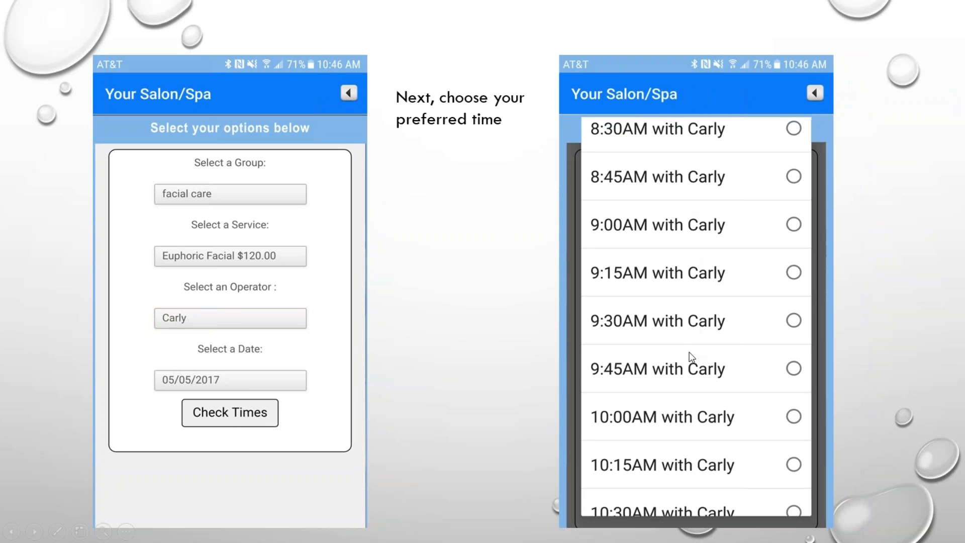
{"action": "left_click", "coordinate": [509, 345]}
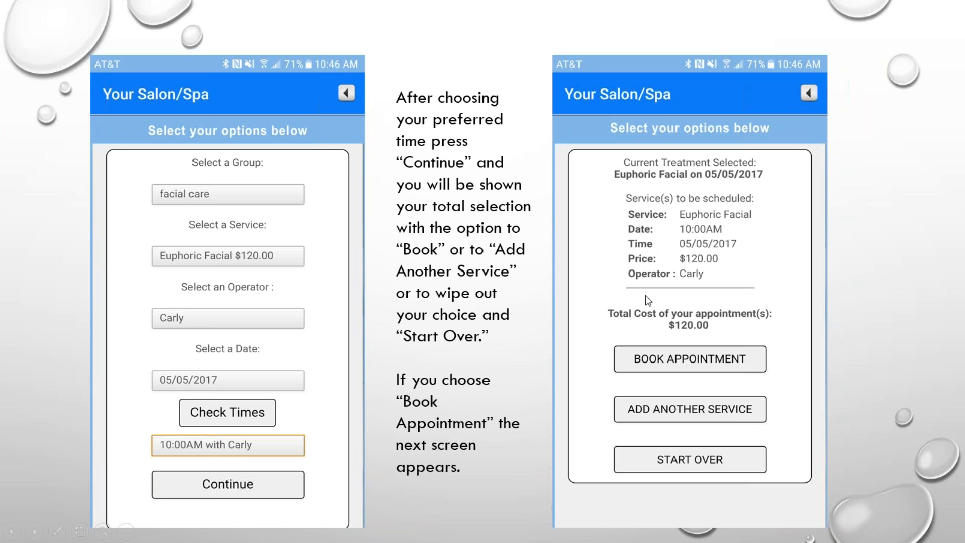
{"action": "left_click", "coordinate": [664, 360]}
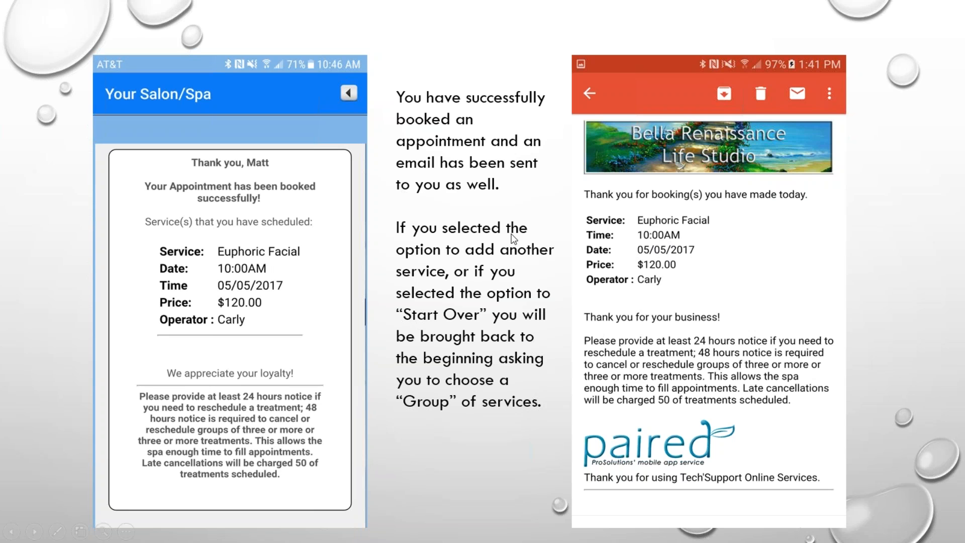
{"action": "left_click", "coordinate": [521, 198]}
{"action": "left_click", "coordinate": [472, 7]}
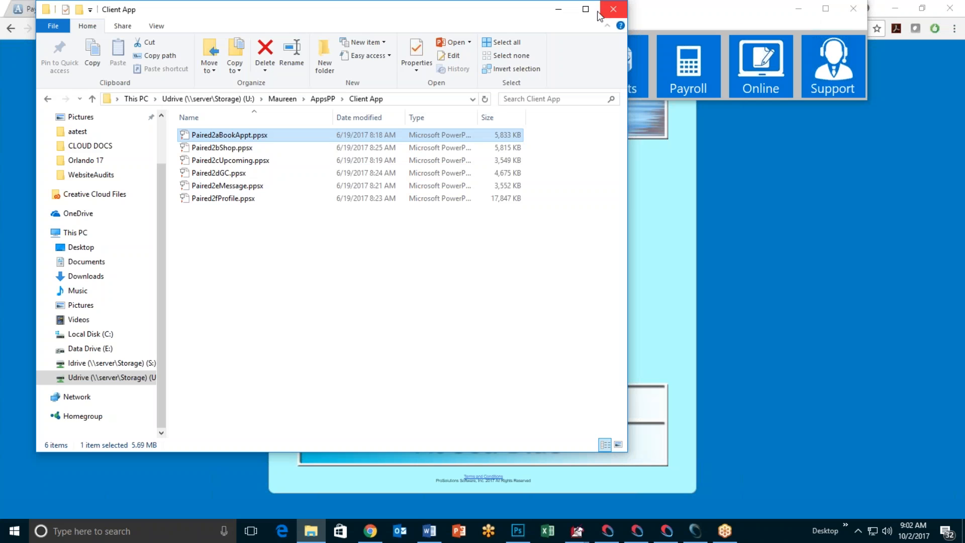
Step: Reload the spa booking confirmation page in Chrome, then set Chrome aside to reveal Setup Online Store
{"action": "left_click", "coordinate": [559, 9]}
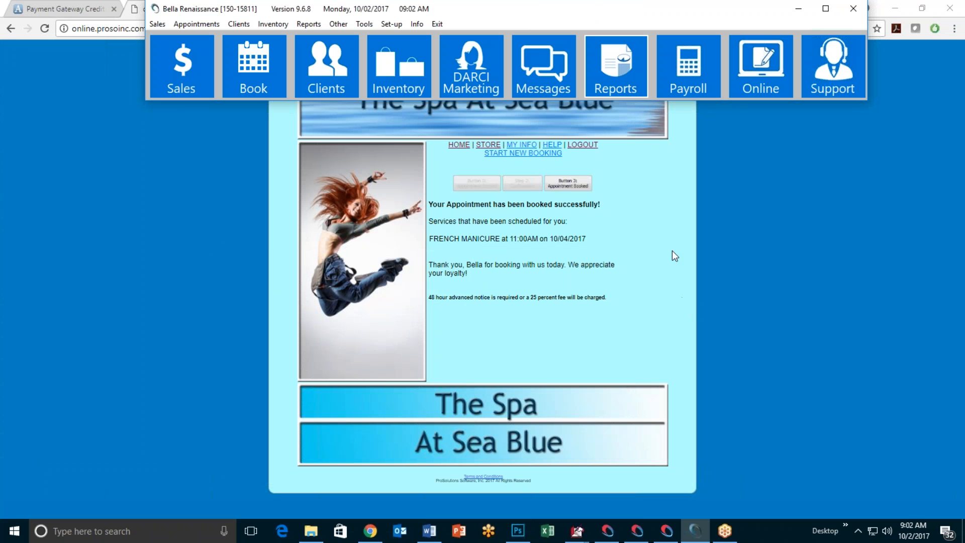
{"action": "left_click", "coordinate": [672, 251]}
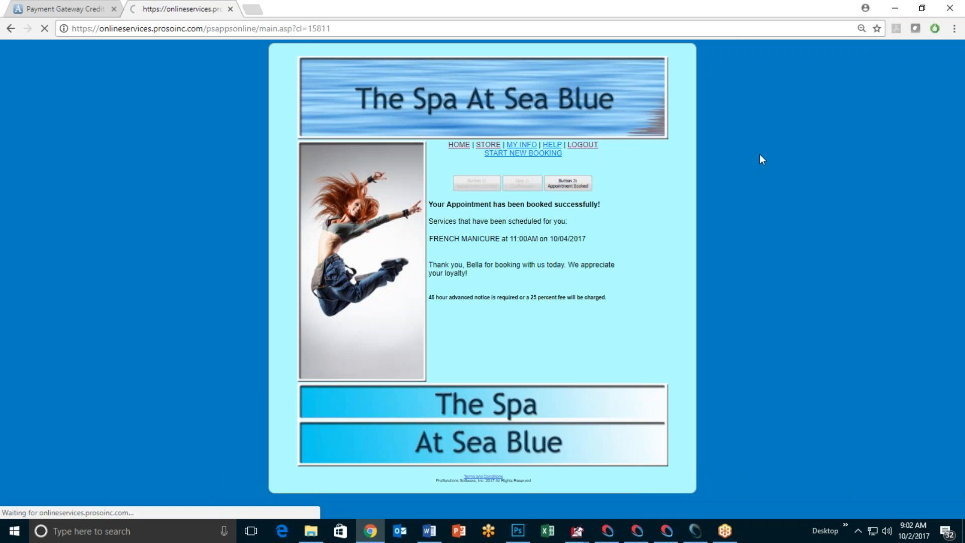
{"action": "left_click", "coordinate": [895, 8]}
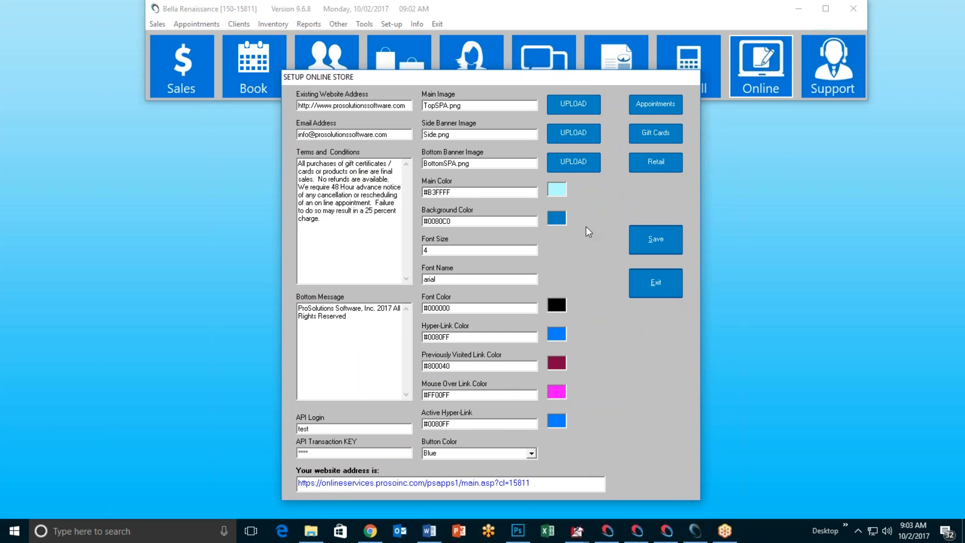
Step: Open the gift card store setup and review its shipping methods list
{"action": "left_click", "coordinate": [655, 137]}
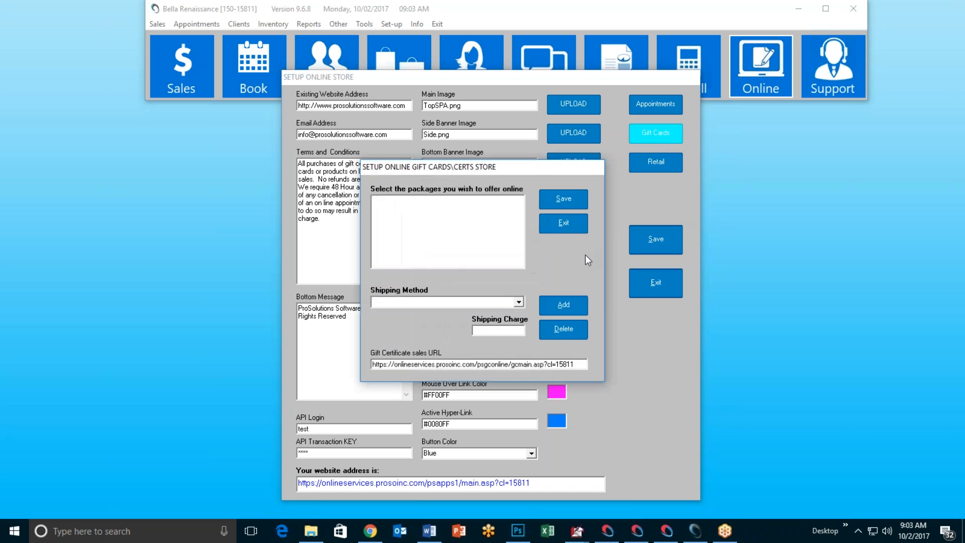
{"action": "mouse_move", "coordinate": [471, 165]}
{"action": "left_mouse_down"}
{"action": "mouse_move", "coordinate": [479, 180]}
{"action": "mouse_move", "coordinate": [468, 166]}
{"action": "mouse_move", "coordinate": [470, 173]}
{"action": "left_mouse_up"}
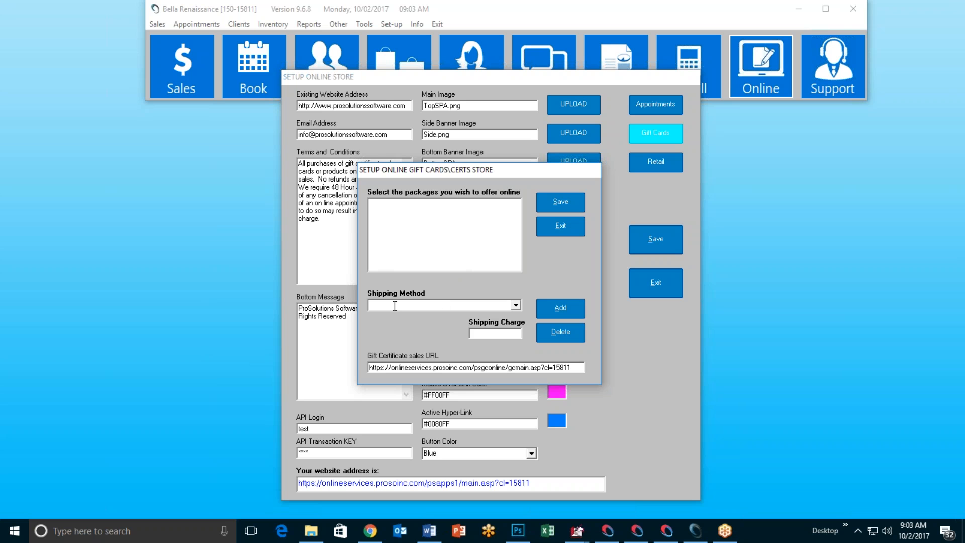
{"action": "left_click", "coordinate": [516, 305]}
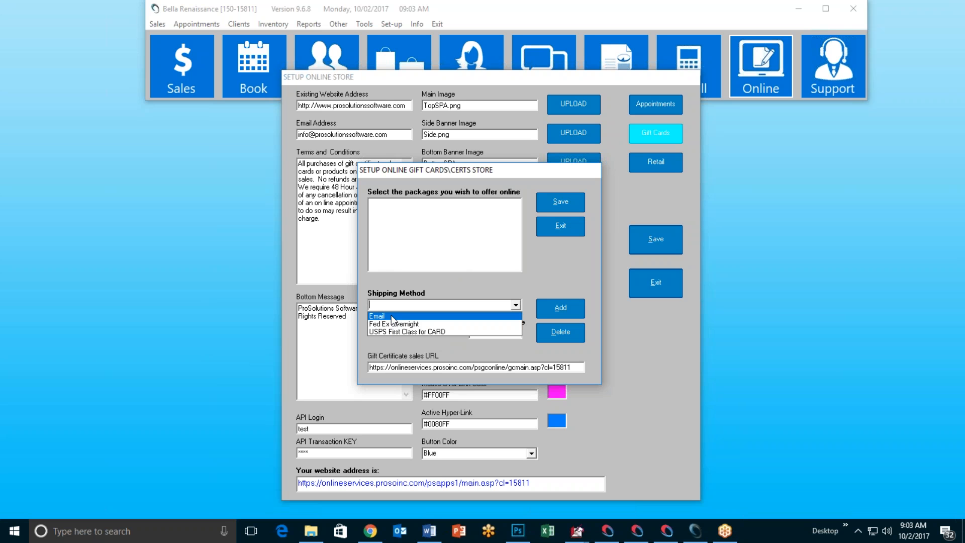
{"action": "left_click", "coordinate": [544, 266]}
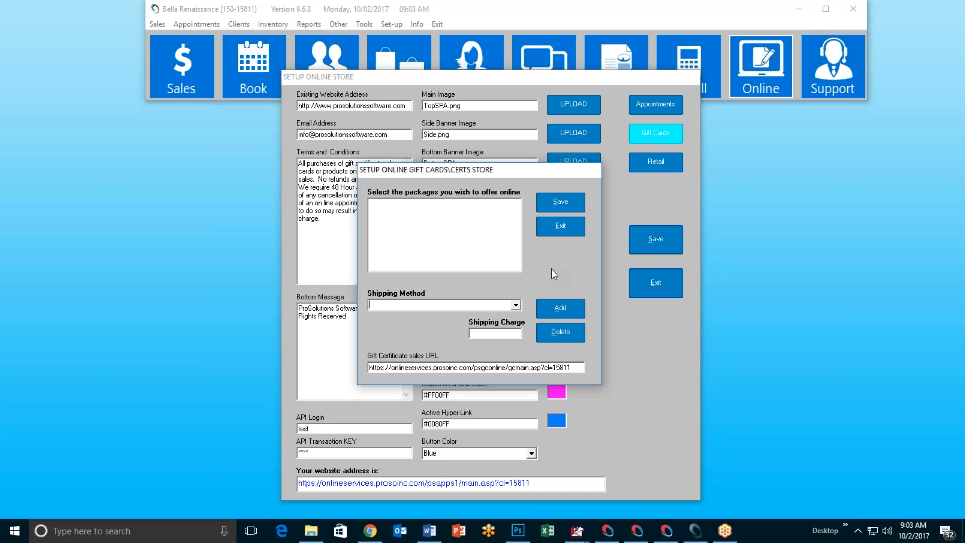
Step: Delete the Email, Fed Ex Overnight and USPS First Class for CARD shipping methods
{"action": "left_click", "coordinate": [517, 306]}
{"action": "left_click", "coordinate": [445, 315]}
{"action": "left_click", "coordinate": [563, 333]}
{"action": "left_click", "coordinate": [516, 307]}
{"action": "left_click", "coordinate": [480, 316]}
{"action": "left_click", "coordinate": [561, 332]}
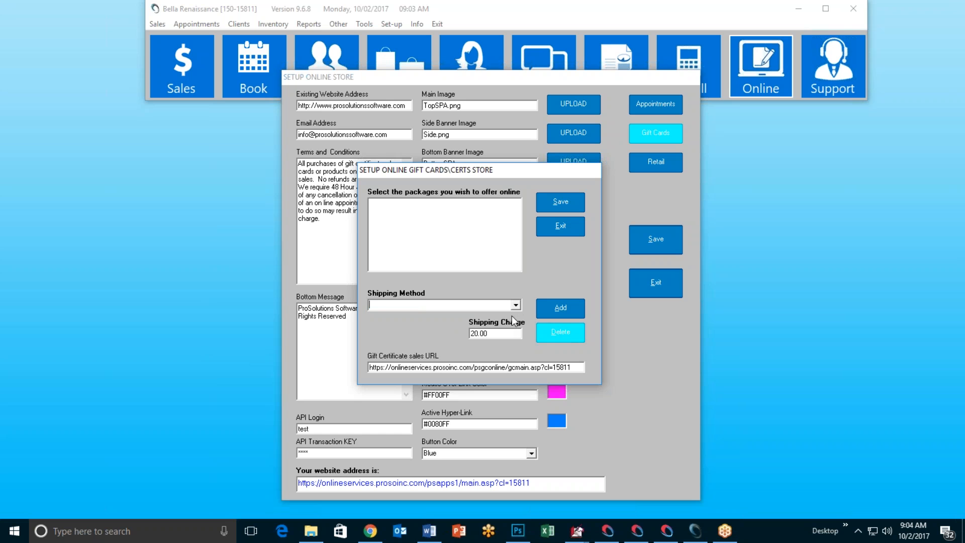
{"action": "left_click", "coordinate": [516, 306]}
{"action": "left_click", "coordinate": [477, 317]}
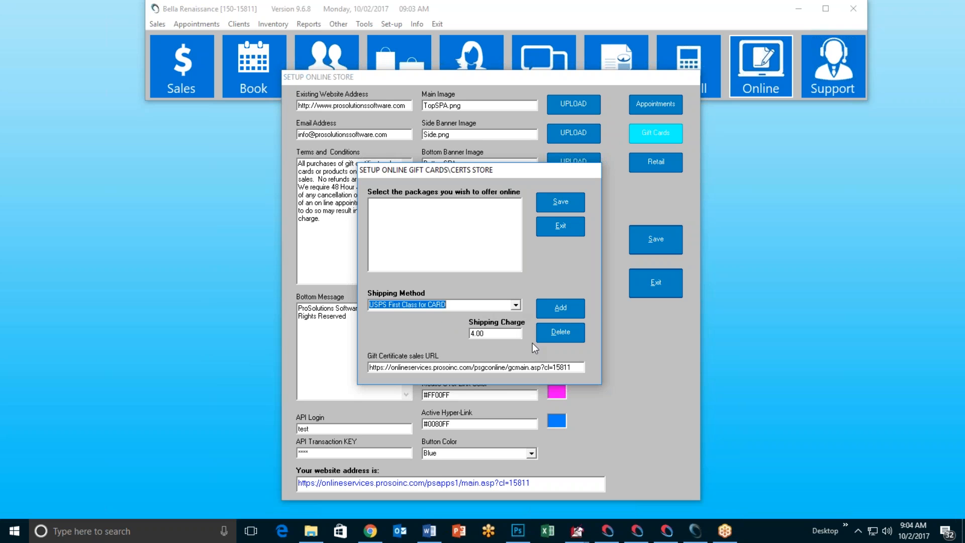
{"action": "left_click", "coordinate": [563, 340]}
Step: Save the gift card settings, then reopen the setup and confirm the shipping list is empty
{"action": "left_click", "coordinate": [566, 204]}
{"action": "left_click", "coordinate": [508, 301]}
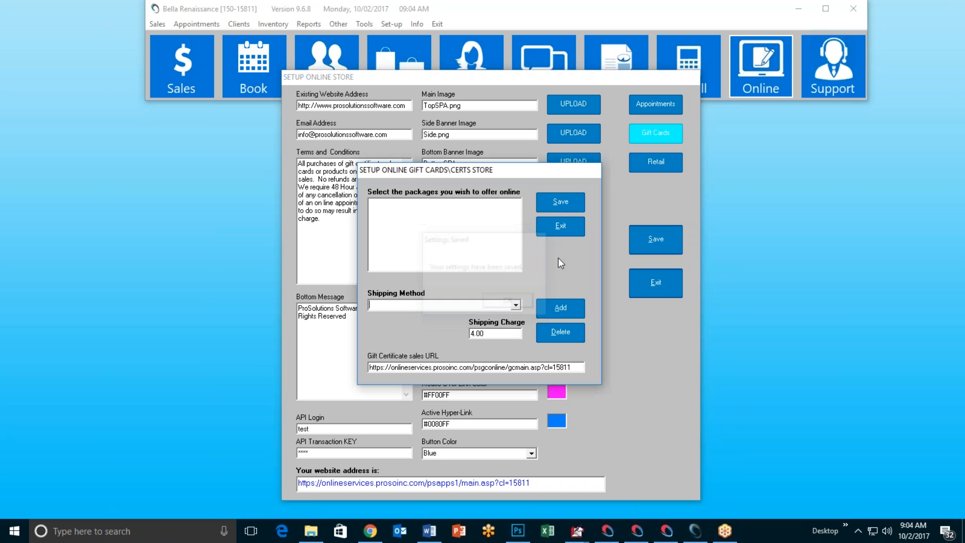
{"action": "left_click", "coordinate": [563, 225]}
{"action": "left_click", "coordinate": [659, 132]}
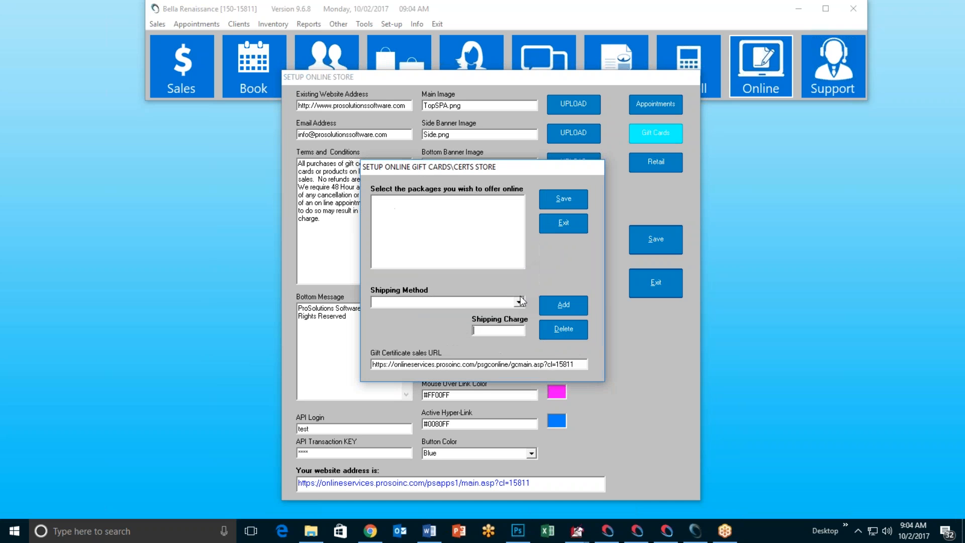
{"action": "left_click", "coordinate": [447, 303]}
{"action": "left_click", "coordinate": [519, 303]}
Step: Add an Email shipping method with a 0.0 shipping charge
{"action": "left_click", "coordinate": [540, 270]}
{"action": "type", "text": "Email"}
{"action": "left_click", "coordinate": [502, 329]}
{"action": "type", "text": "0.0"}
{"action": "left_click", "coordinate": [563, 304]}
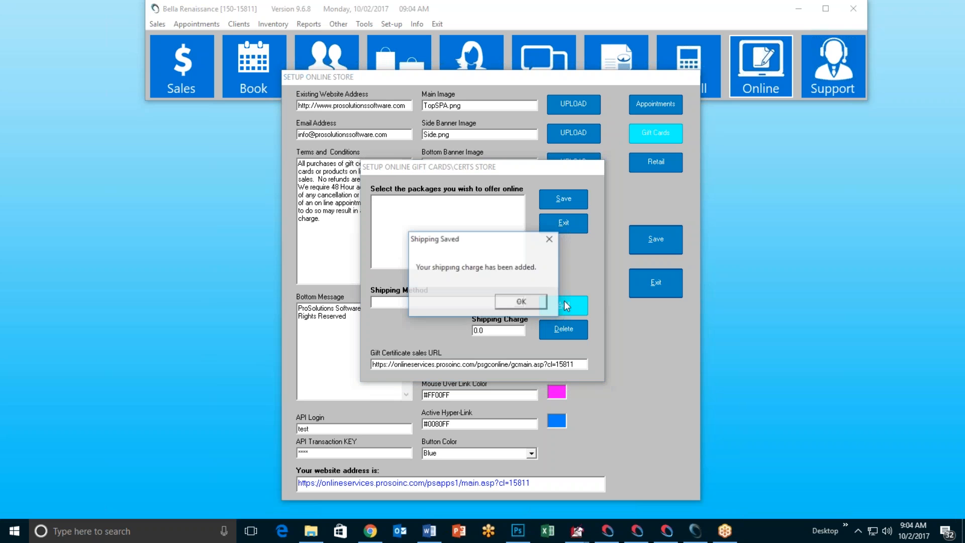
{"action": "left_click", "coordinate": [522, 302]}
{"action": "left_click", "coordinate": [504, 303]}
{"action": "left_click", "coordinate": [531, 273]}
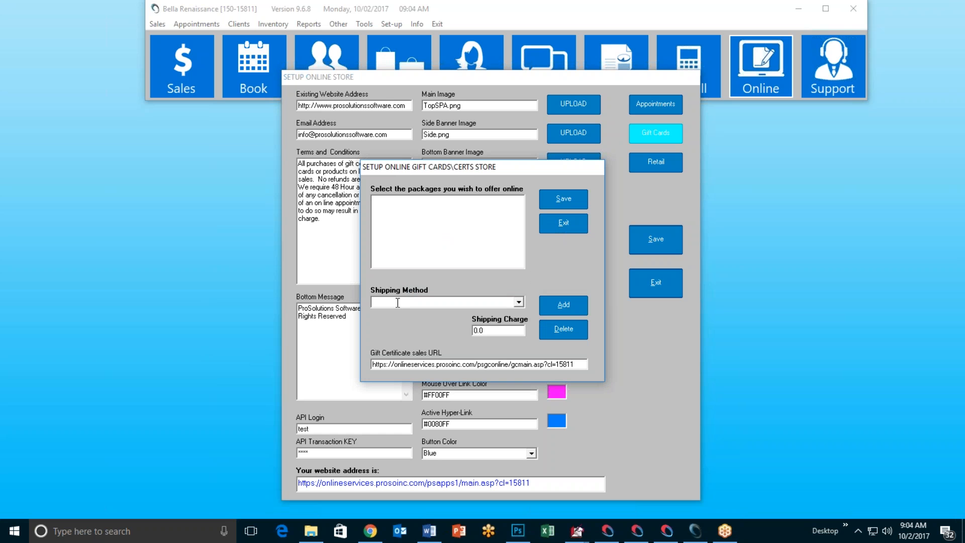
Step: Add a Fed Ex Overnight shipping method charging 15.00
{"action": "type", "text": "Fed Ex Overnight"}
{"action": "key", "text": "Tab"}
{"action": "type", "text": "15.00"}
{"action": "left_click", "coordinate": [549, 309]}
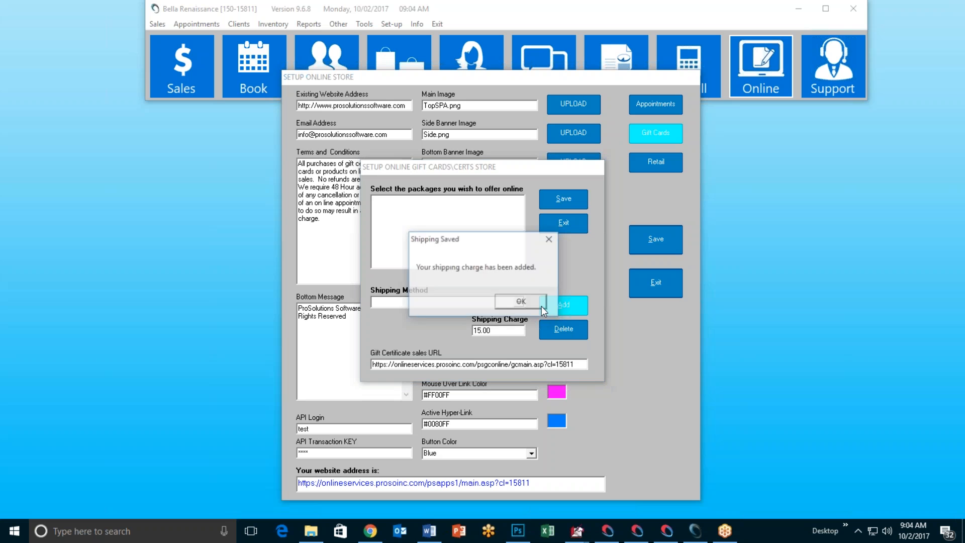
{"action": "left_click", "coordinate": [529, 305]}
{"action": "left_click", "coordinate": [519, 301]}
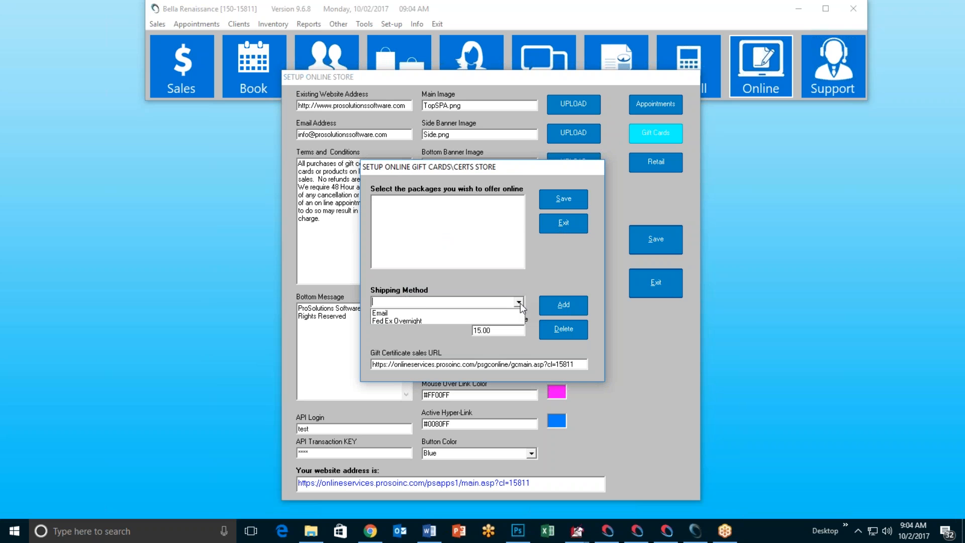
{"action": "left_click", "coordinate": [537, 292]}
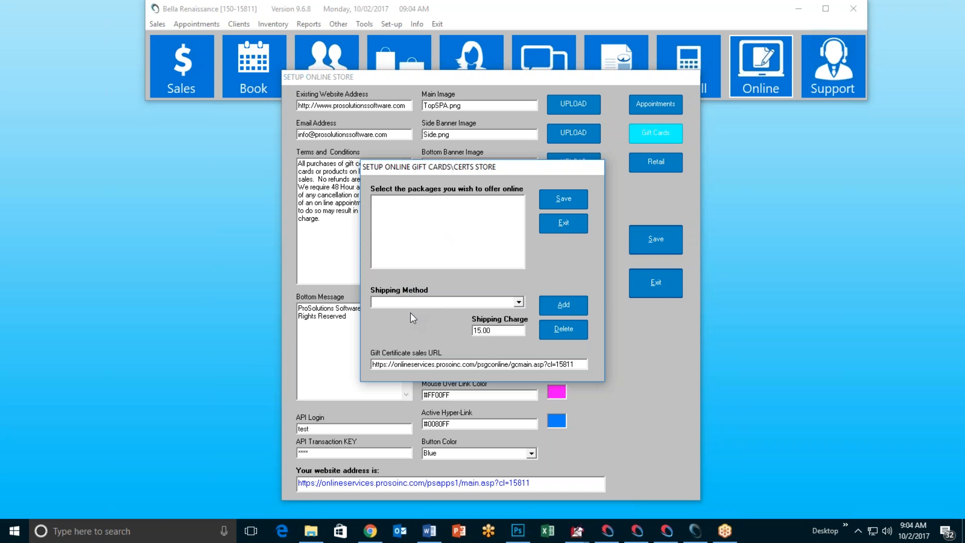
Step: Add a USPS First Class for Card shipping method charging 4.0
{"action": "type", "text": "USPS First Class for Card"}
{"action": "left_click_drag", "start_coordinate": [490, 331], "coordinate": [434, 335]}
{"action": "type", "text": "4.0"}
{"action": "left_click", "coordinate": [566, 304]}
{"action": "left_click", "coordinate": [528, 301]}
Step: Save the gift card store settings, close the setup, and switch to the Chrome store page
{"action": "left_click", "coordinate": [568, 199]}
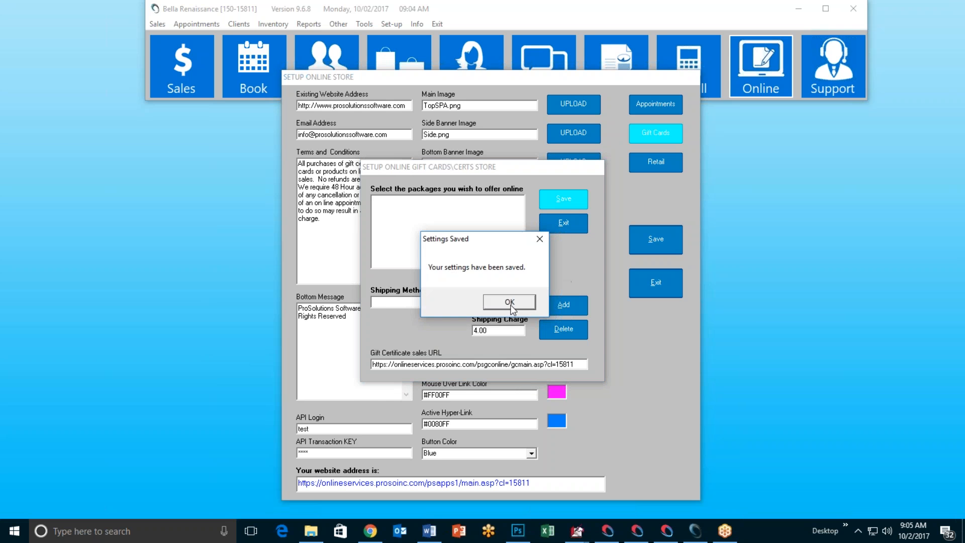
{"action": "left_click", "coordinate": [506, 304]}
{"action": "left_click", "coordinate": [565, 225]}
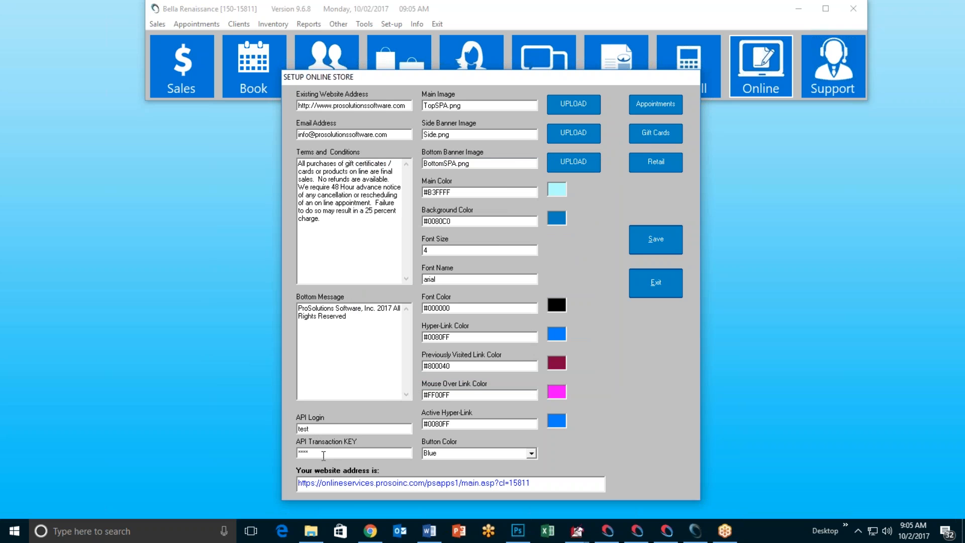
{"action": "left_click", "coordinate": [370, 531]}
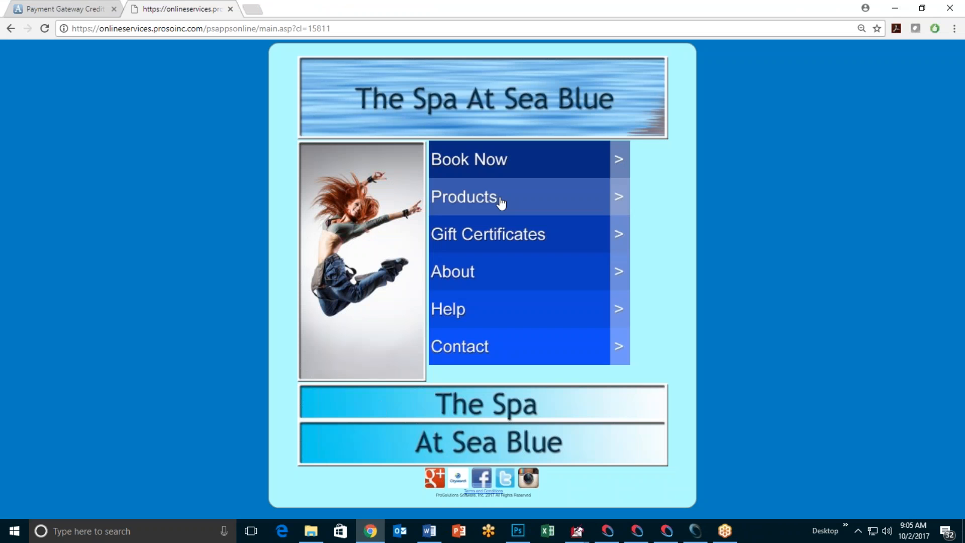
Step: On the Gift Certificates page, enter the recipient's first and last name and a 100 amount
{"action": "left_click", "coordinate": [495, 243]}
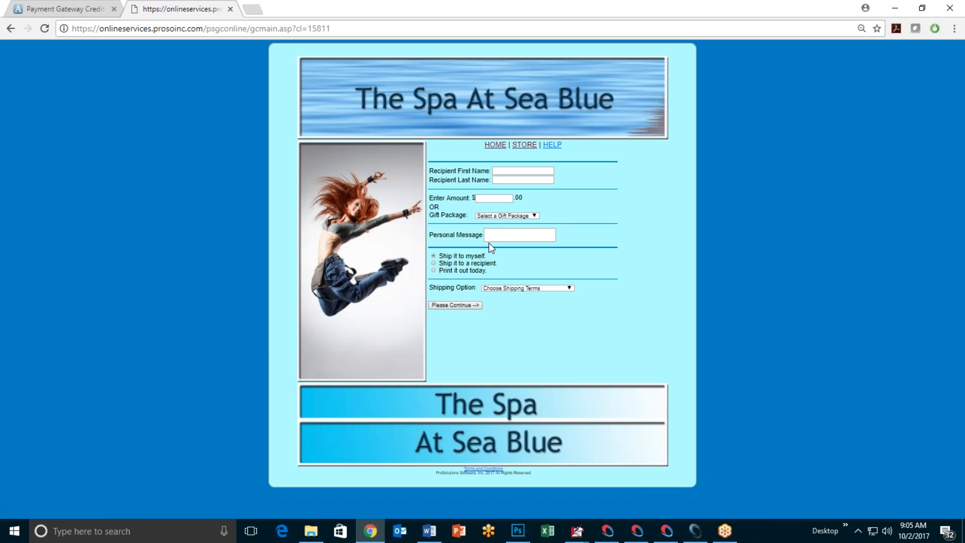
{"action": "scroll", "coordinate": [491, 248], "scroll_direction": "up", "scroll_amount": 3}
{"action": "scroll", "coordinate": [654, 288], "scroll_direction": "down", "scroll_amount": 1}
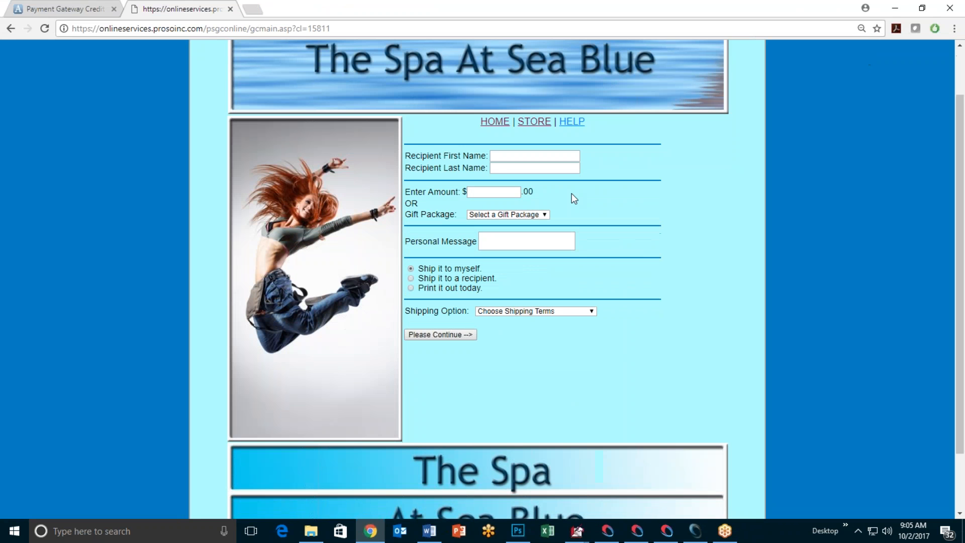
{"action": "left_click", "coordinate": [508, 156]}
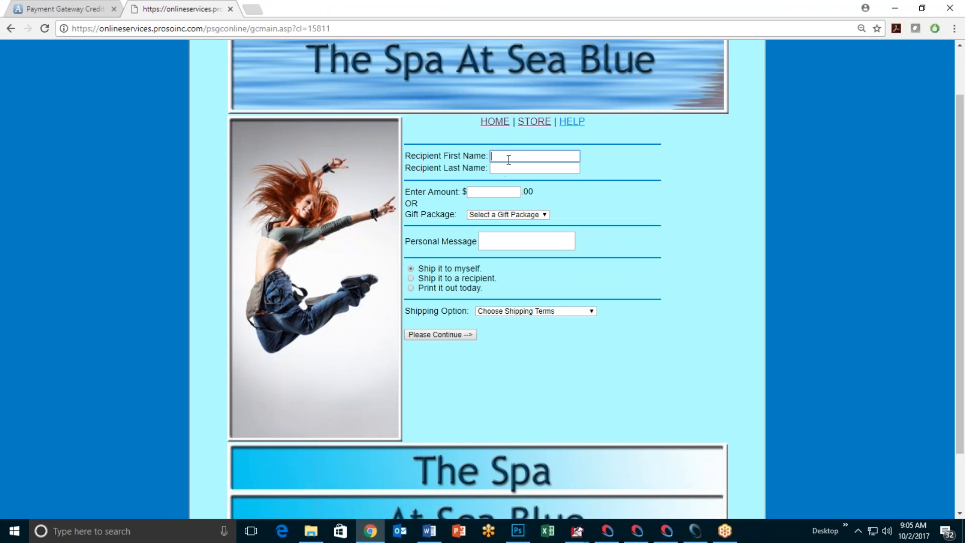
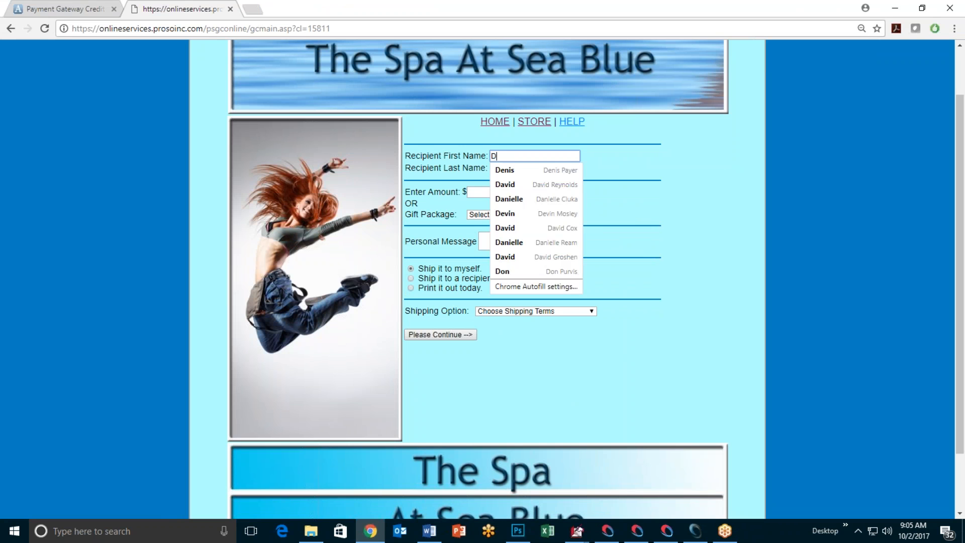
{"action": "key", "text": "Tab"}
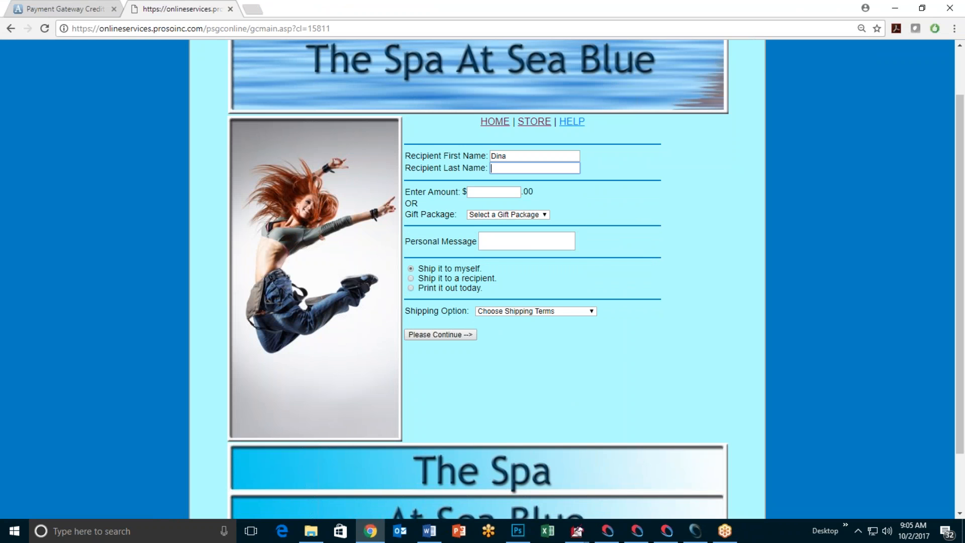
{"action": "key", "text": "Tab"}
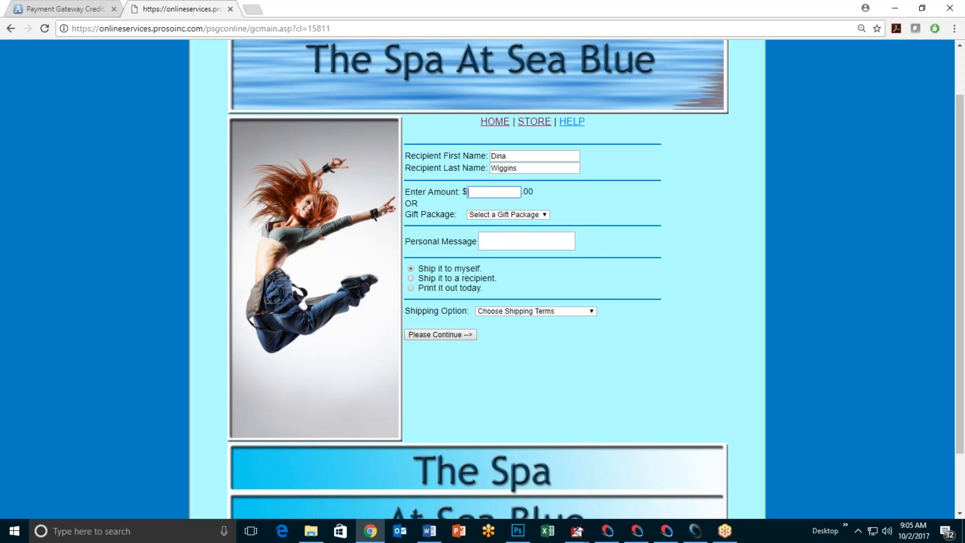
{"action": "type", "text": "100"}
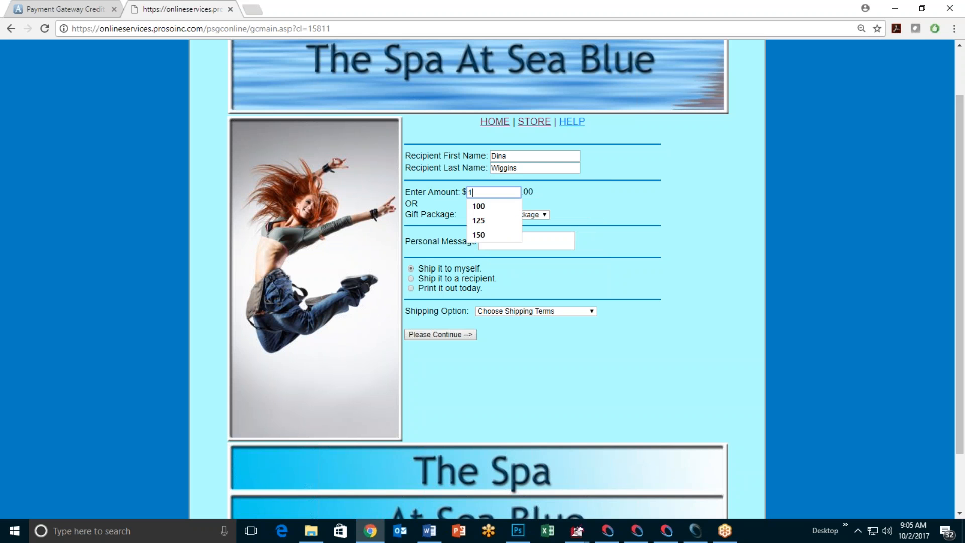
{"action": "left_click", "coordinate": [618, 202]}
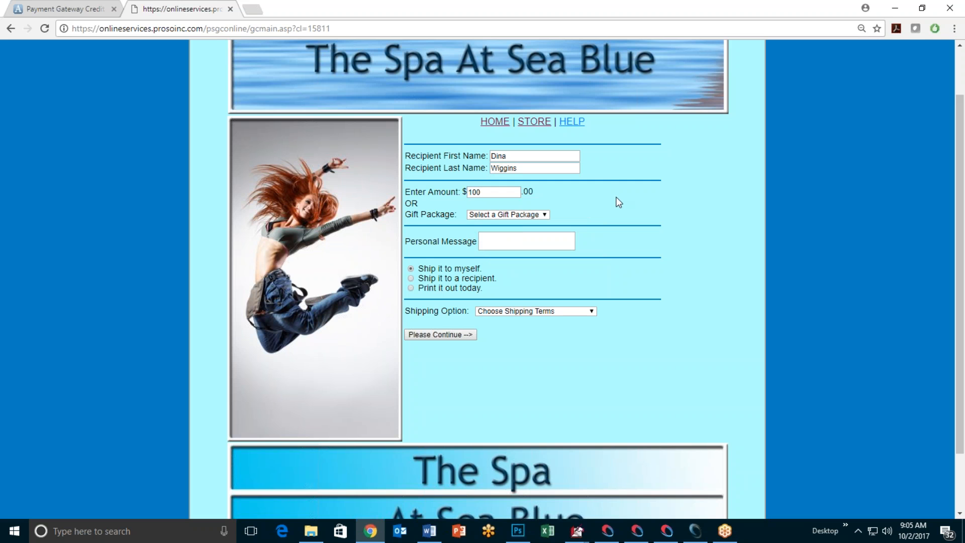
{"action": "left_click", "coordinate": [545, 215]}
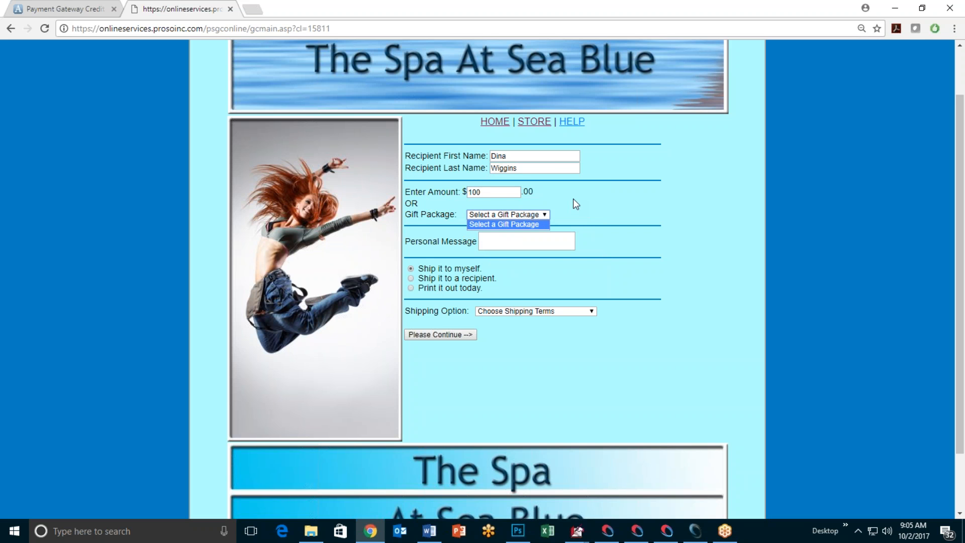
{"action": "left_click", "coordinate": [509, 203]}
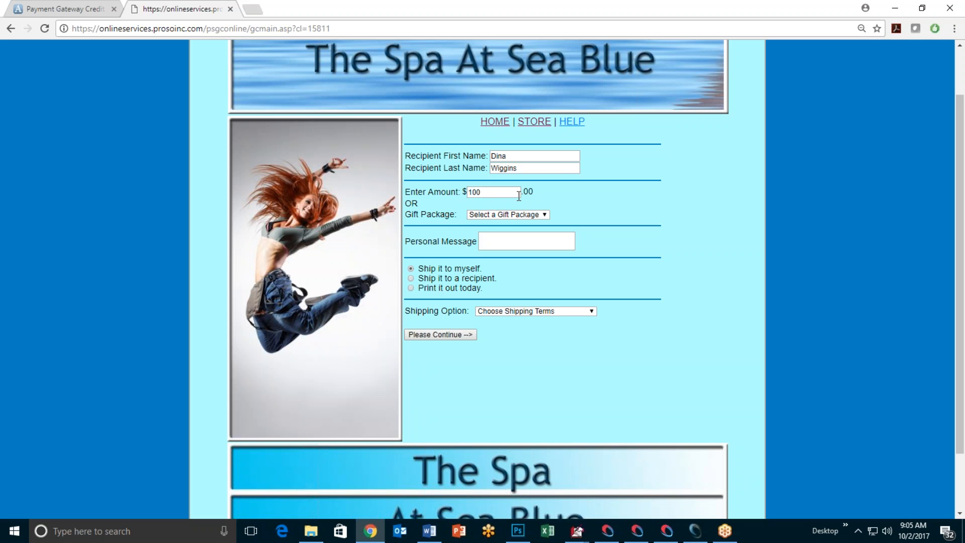
Step: Write the message 'Congratulations on being married to me!' and choose Email - $0.00 shipping
{"action": "left_click", "coordinate": [495, 244]}
{"action": "type", "text": "Congration"}
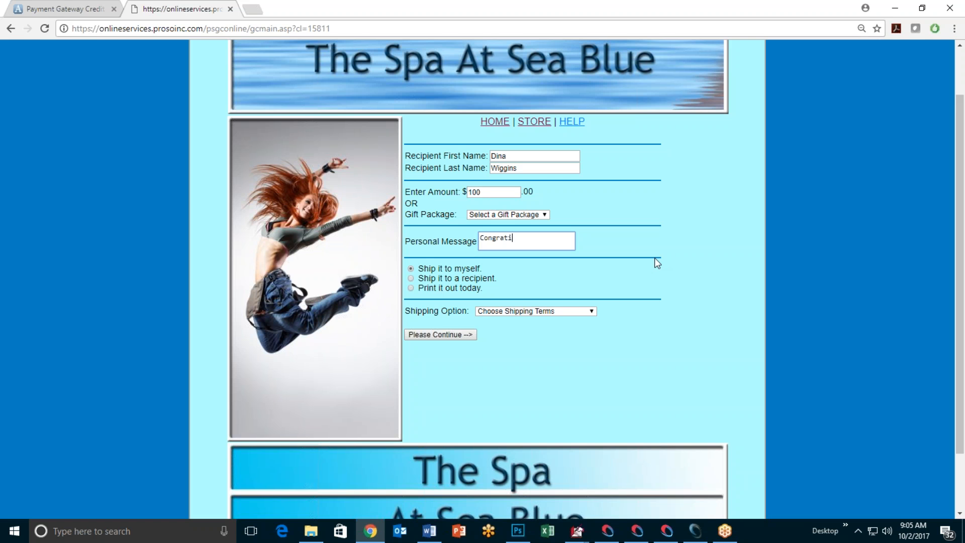
{"action": "key", "text": "BackSpace"}
{"action": "key", "text": "BackSpace"}
{"action": "key", "text": "BackSpace"}
{"action": "type", "text": "ulations on being married to me"}
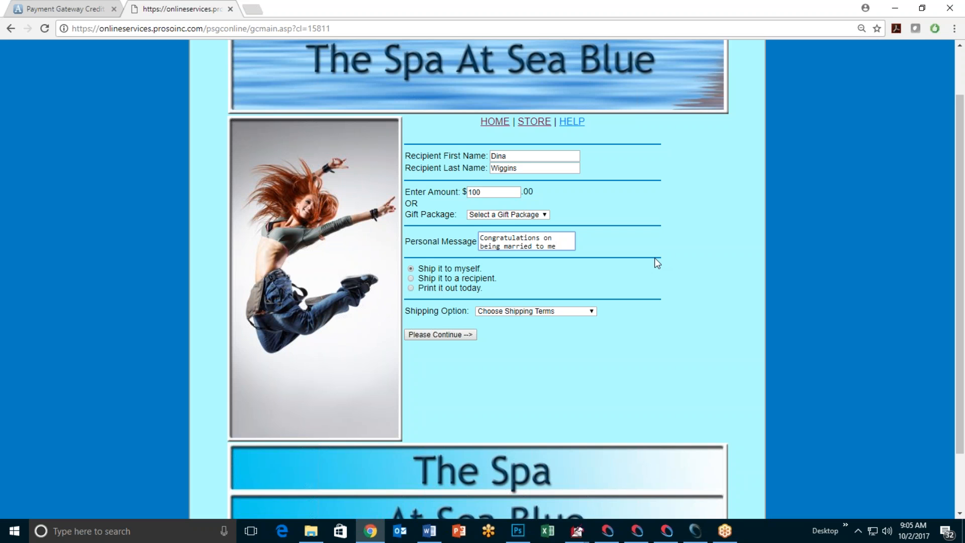
{"action": "type", "text": "!"}
{"action": "left_click", "coordinate": [593, 313]}
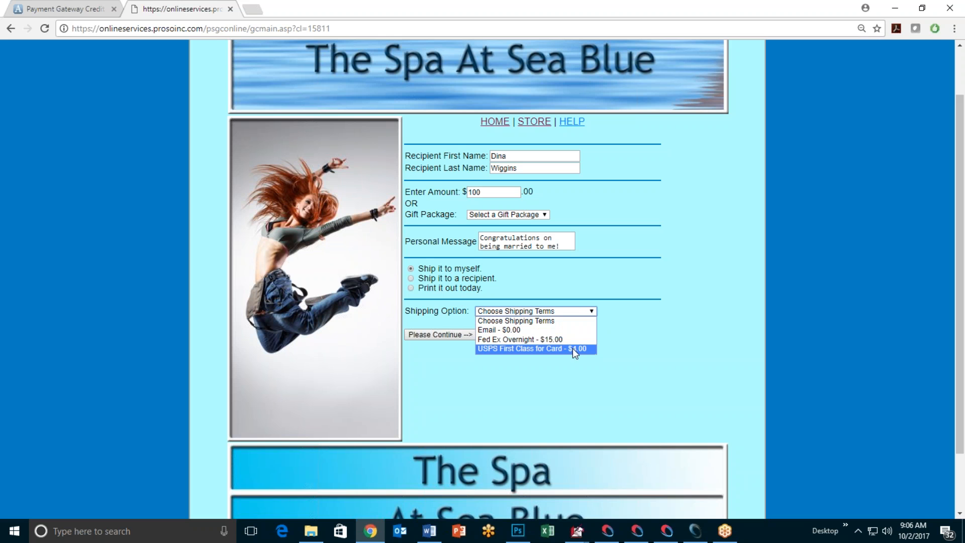
{"action": "left_click", "coordinate": [506, 330]}
Step: Continue to the cart with the $100 gift card and proceed to the checkout billing form
{"action": "left_click", "coordinate": [442, 335]}
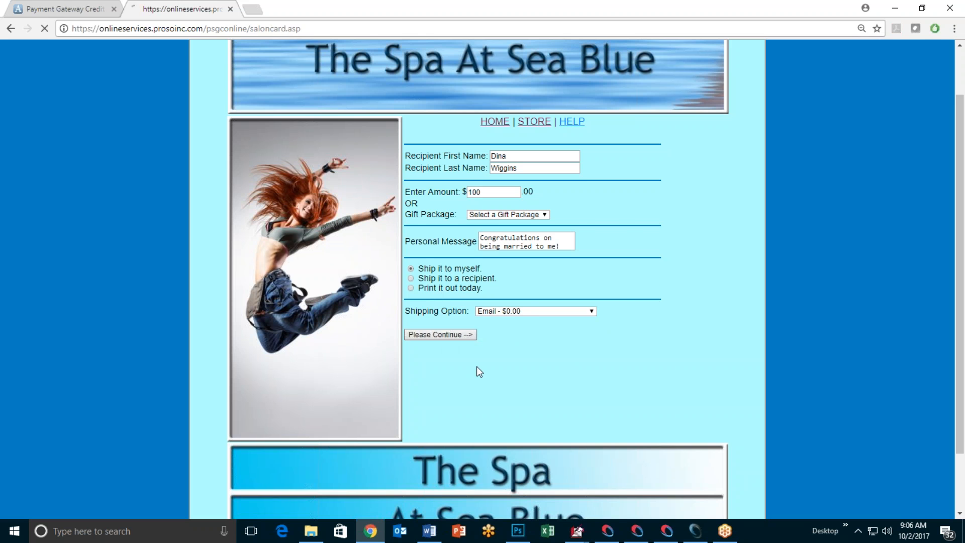
{"action": "scroll", "coordinate": [503, 322], "scroll_direction": "down", "scroll_amount": 1}
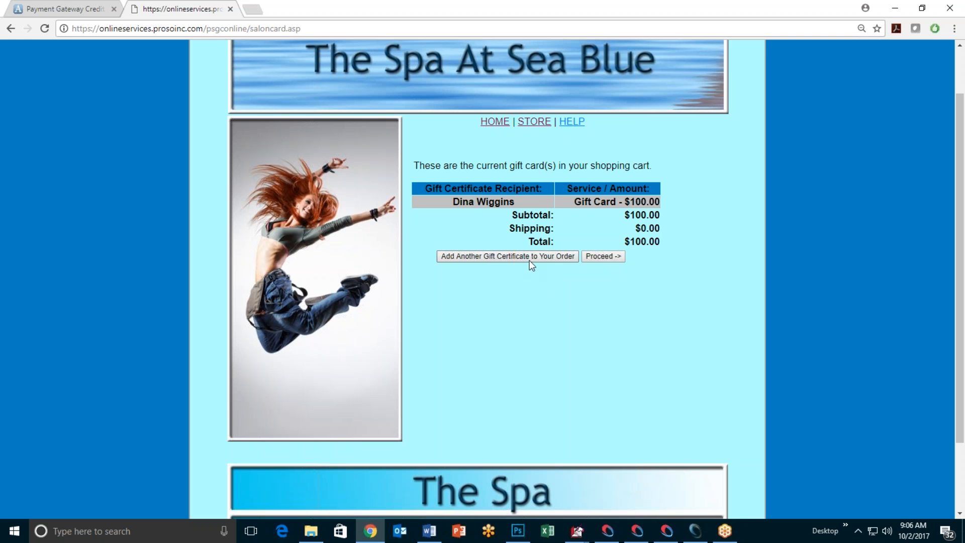
{"action": "left_click", "coordinate": [606, 256]}
{"action": "scroll", "coordinate": [431, 302], "scroll_direction": "down", "scroll_amount": 2}
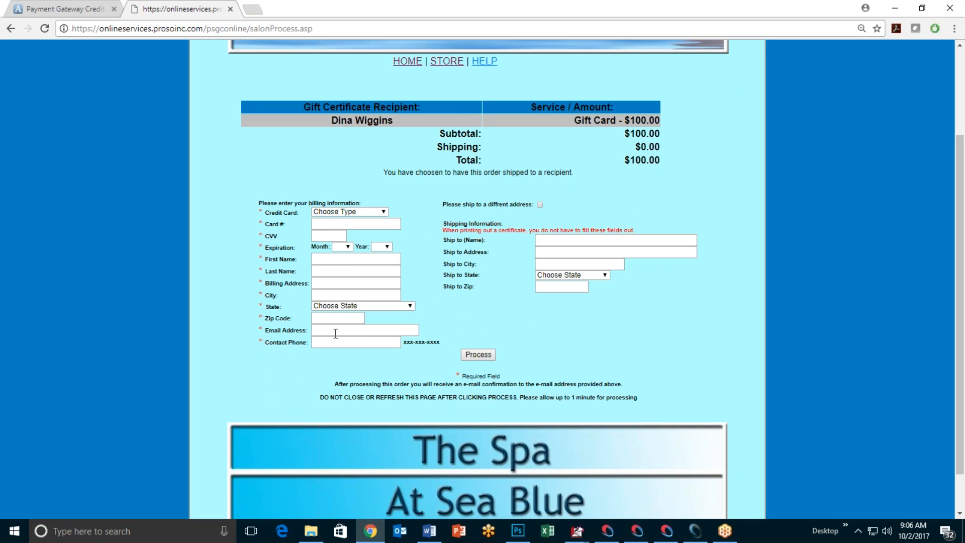
{"action": "left_click", "coordinate": [540, 205]}
{"action": "left_click", "coordinate": [540, 205]}
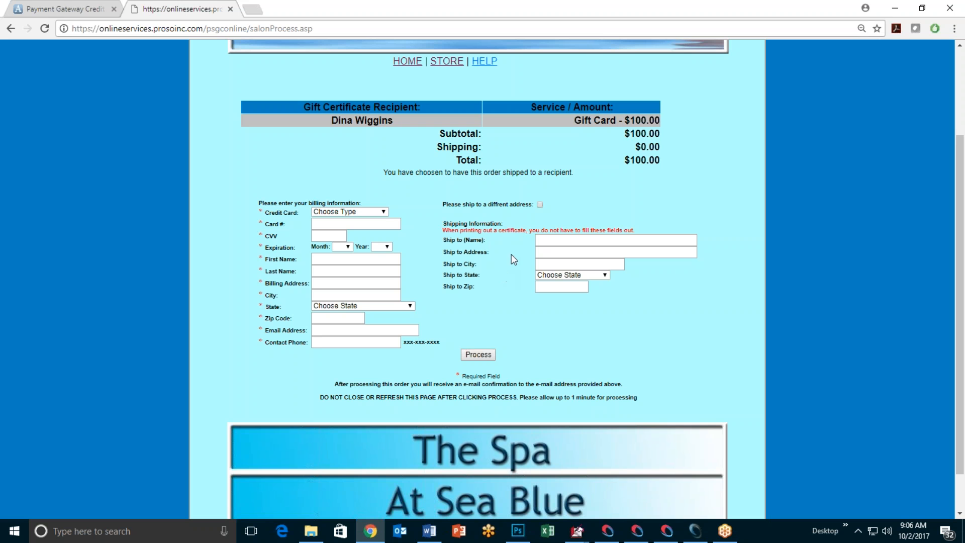
Step: Tick and untick 'Please ship to a different address', then set Chrome aside to show Setup Online Store
{"action": "left_click", "coordinate": [540, 205]}
{"action": "left_click", "coordinate": [541, 205]}
{"action": "left_click", "coordinate": [895, 8]}
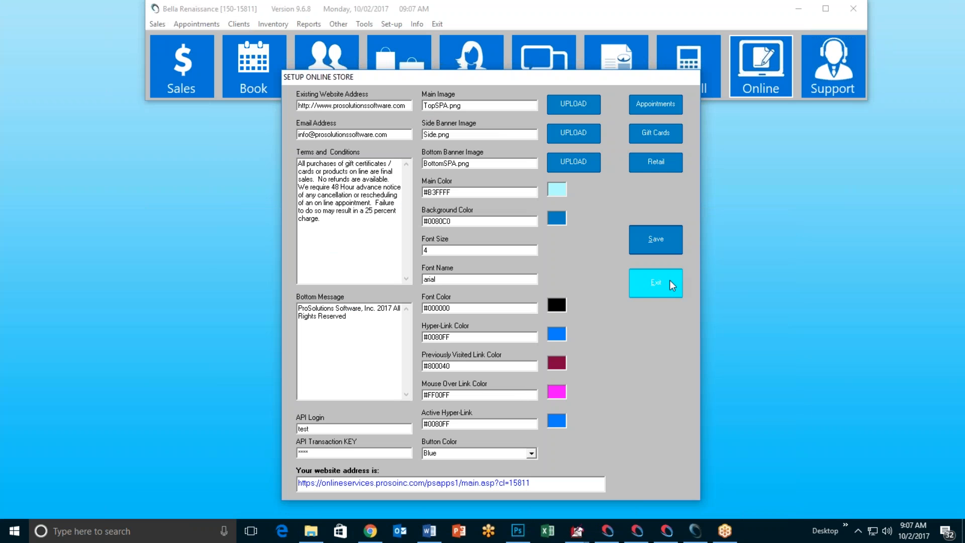
Step: Exit the online store setup, then open and close today's Sales register
{"action": "left_click", "coordinate": [670, 279]}
{"action": "left_click", "coordinate": [203, 89]}
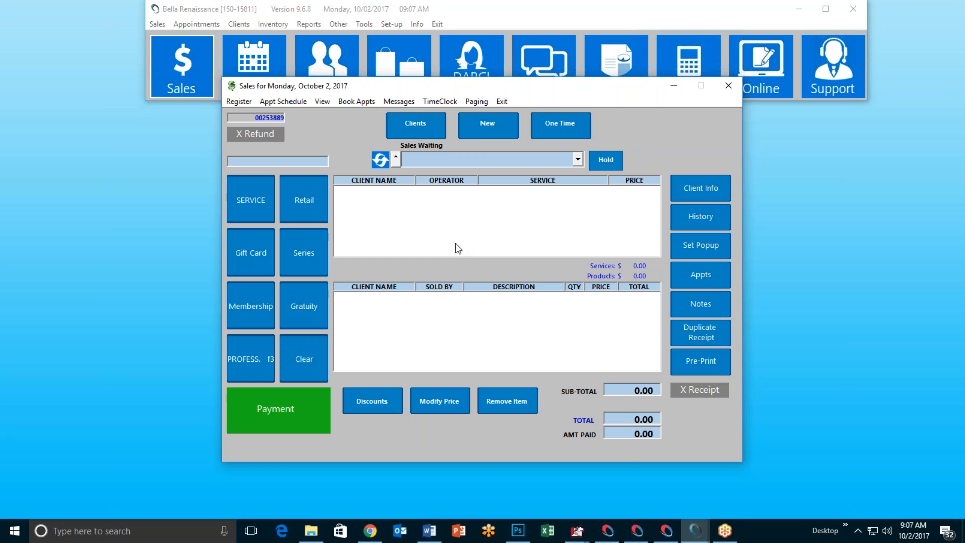
{"action": "left_click", "coordinate": [502, 101]}
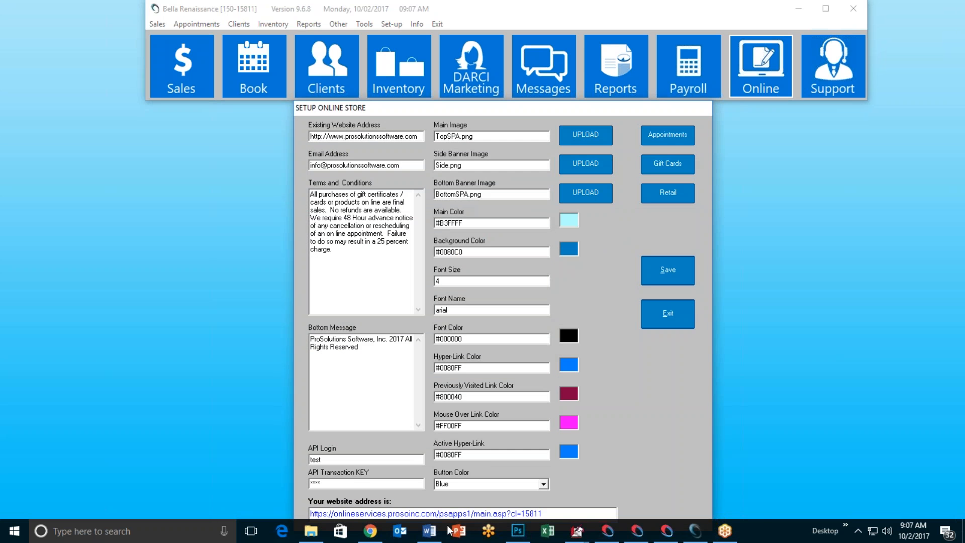
Step: Visit the storefront's STORE and Products pages, then open the Retail items setup
{"action": "left_click", "coordinate": [371, 539]}
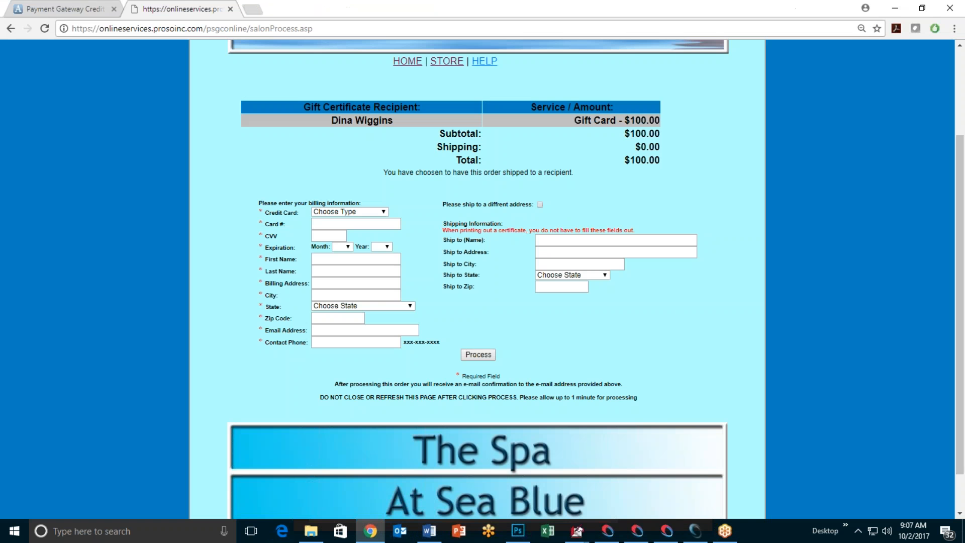
{"action": "left_click", "coordinate": [446, 64]}
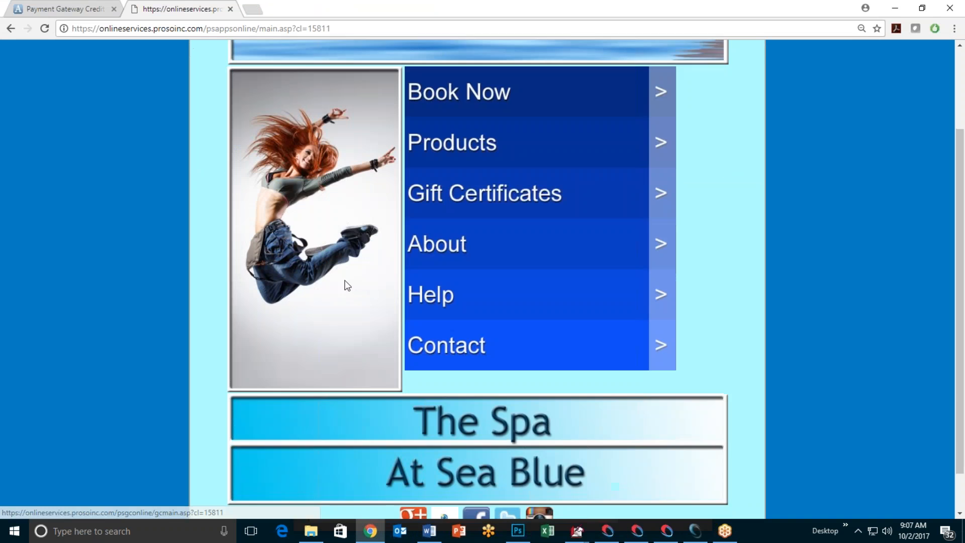
{"action": "left_click", "coordinate": [448, 141]}
{"action": "left_click", "coordinate": [893, 10]}
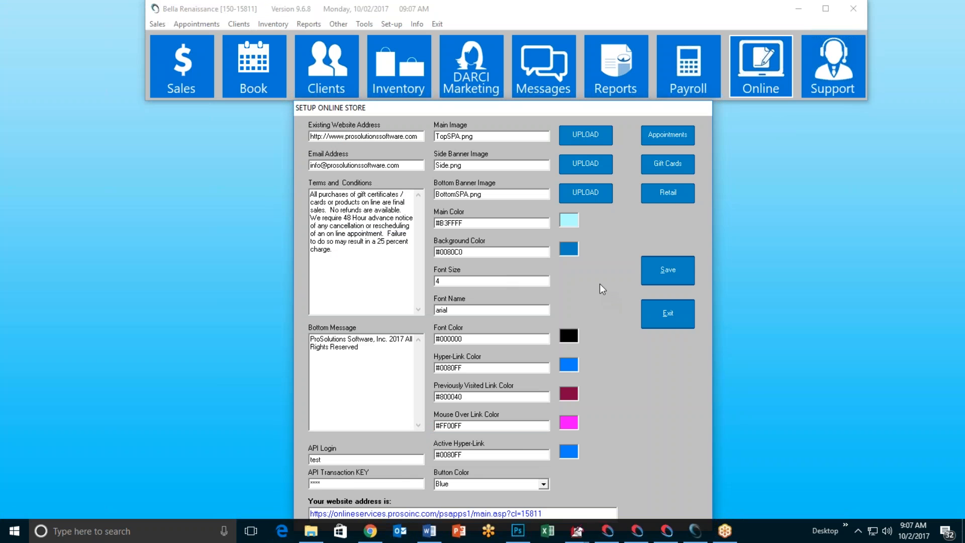
{"action": "left_click", "coordinate": [670, 196]}
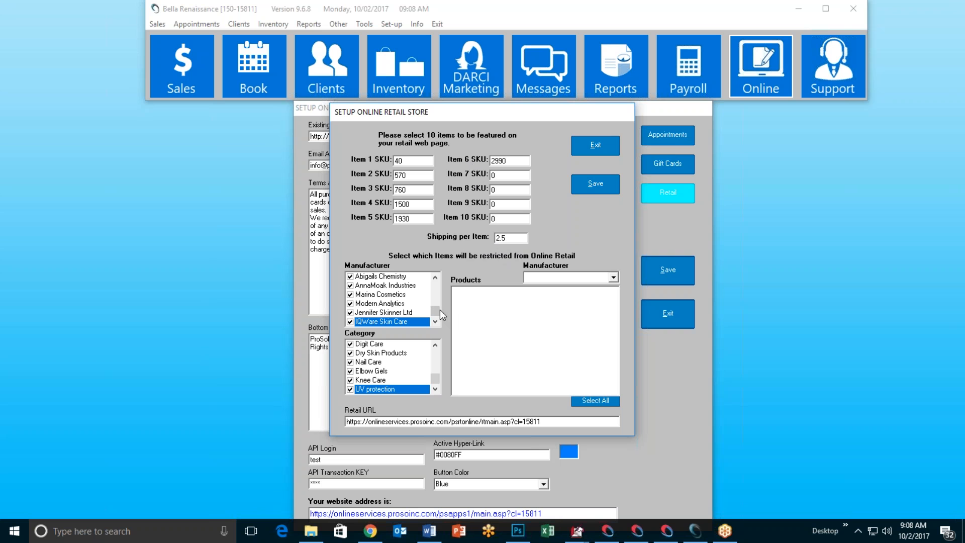
{"action": "left_click_drag", "start_coordinate": [436, 310], "coordinate": [437, 288]}
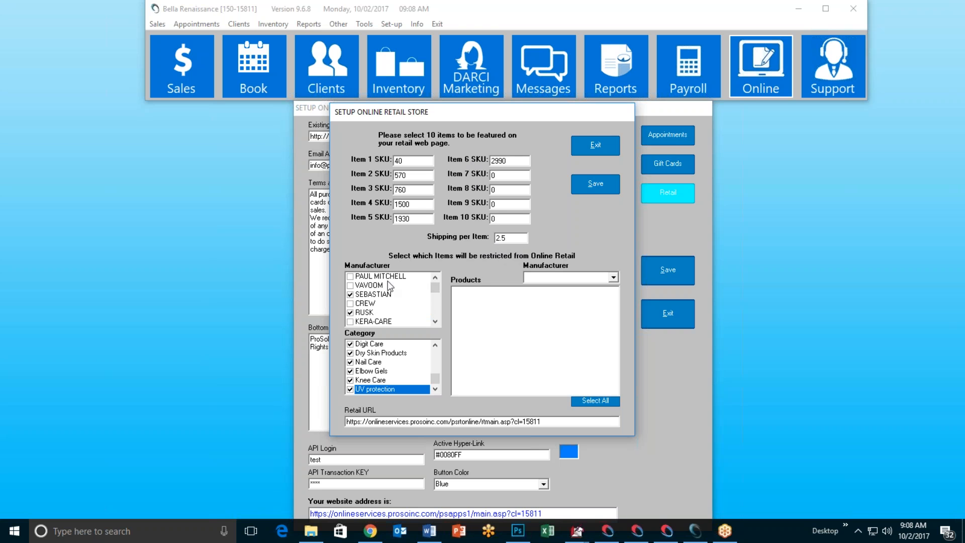
{"action": "double_click", "coordinate": [435, 322]}
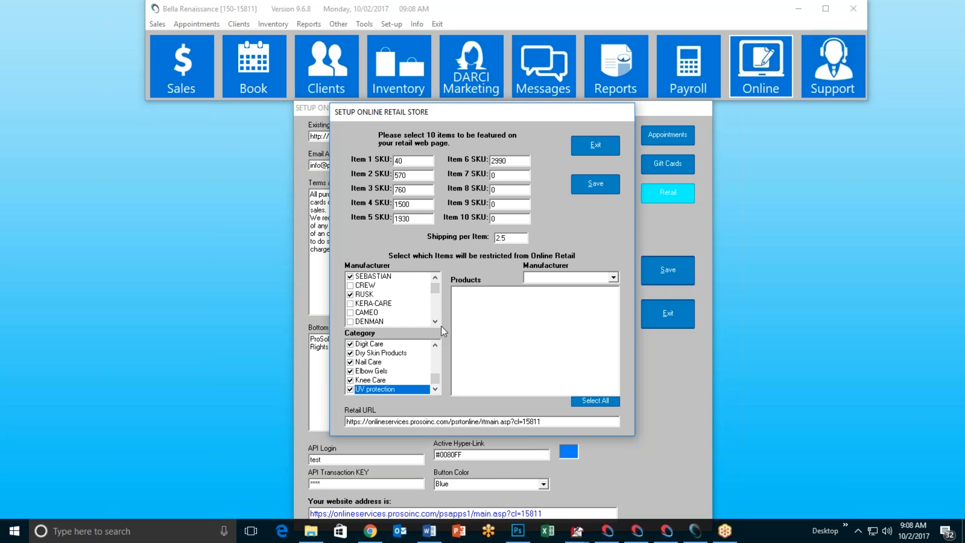
{"action": "left_click_drag", "start_coordinate": [435, 322], "coordinate": [433, 285]}
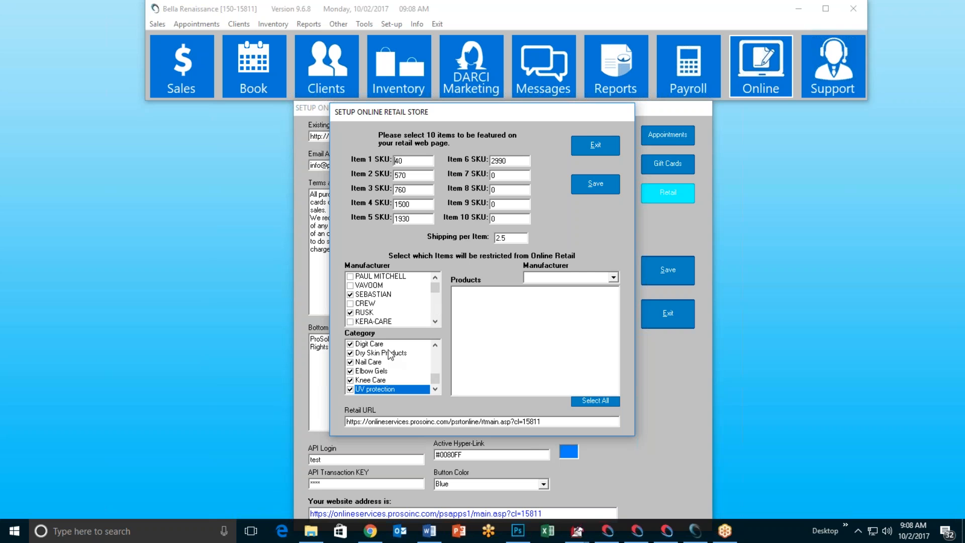
{"action": "left_click_drag", "start_coordinate": [435, 379], "coordinate": [434, 352]}
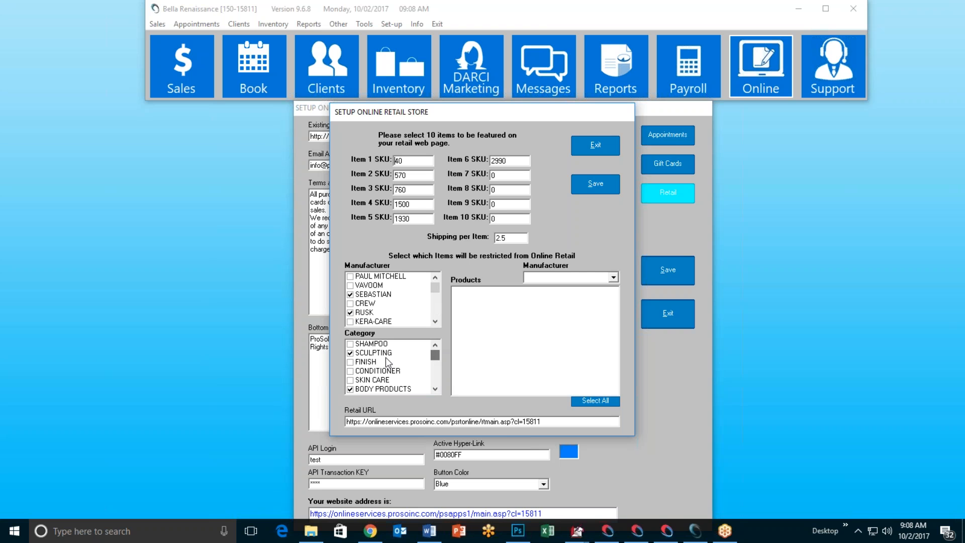
Step: Filter the retail product list by the CREW manufacturer
{"action": "left_click", "coordinate": [436, 390]}
{"action": "left_click", "coordinate": [435, 388]}
{"action": "left_click", "coordinate": [434, 388]}
{"action": "left_click", "coordinate": [435, 389]}
{"action": "left_click_drag", "start_coordinate": [435, 361], "coordinate": [435, 353]}
{"action": "left_click", "coordinate": [614, 277]}
{"action": "left_click", "coordinate": [564, 323]}
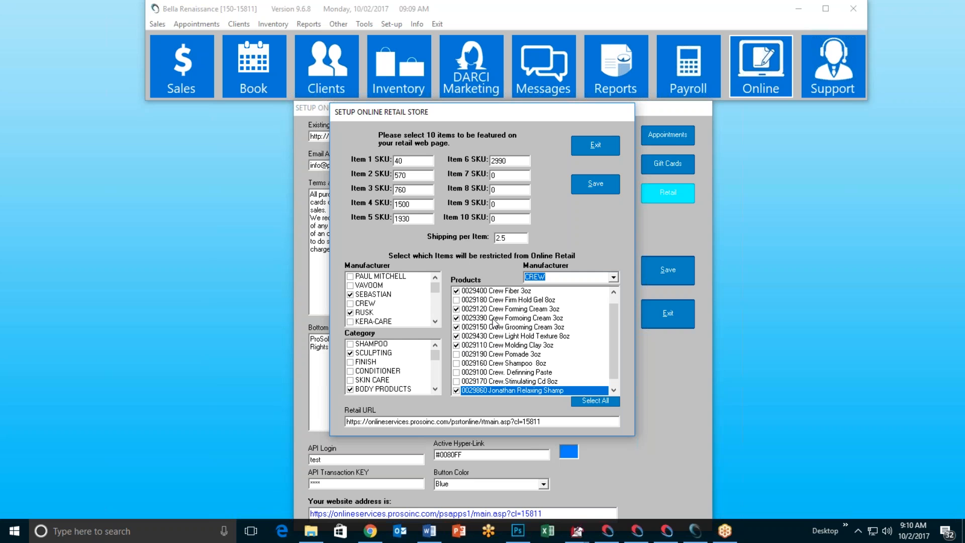
Step: Save the retail store settings, confirm the message, and exit the retail dialog
{"action": "left_click", "coordinate": [603, 186]}
{"action": "left_click", "coordinate": [512, 301]}
{"action": "left_click", "coordinate": [585, 147]}
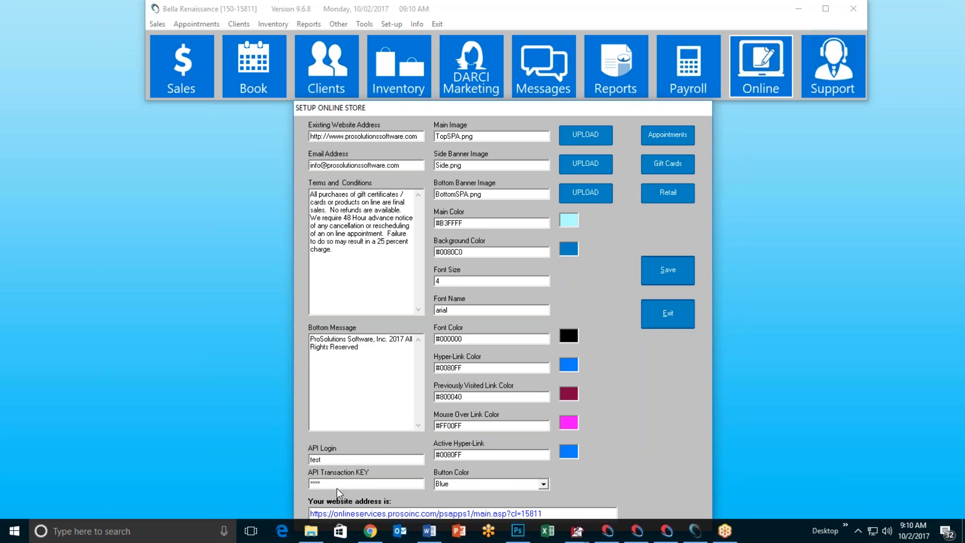
Step: Save and exit the store setup, then open the TG CAT ROOT BOOST 8OZ ($16.00) product page
{"action": "left_click", "coordinate": [658, 276]}
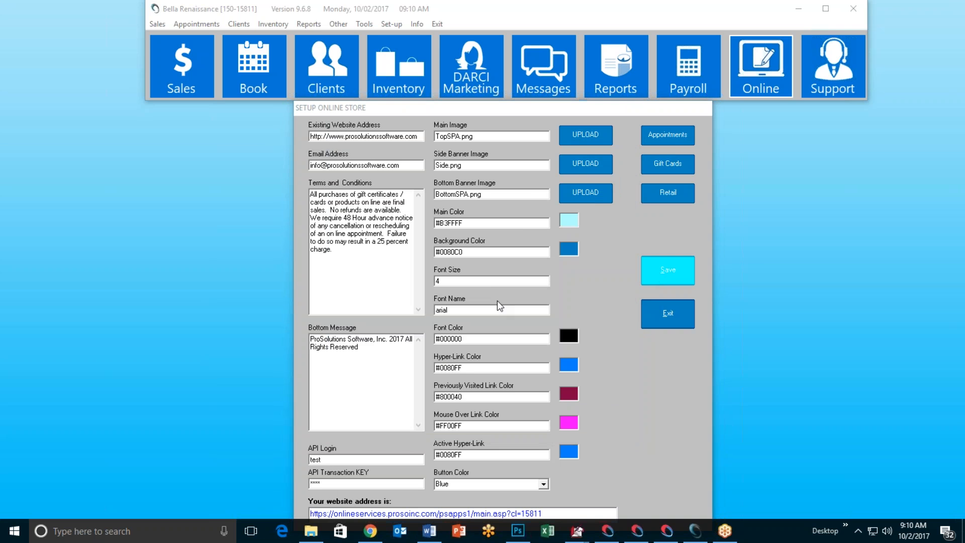
{"action": "key", "text": "Return"}
{"action": "left_click", "coordinate": [668, 314]}
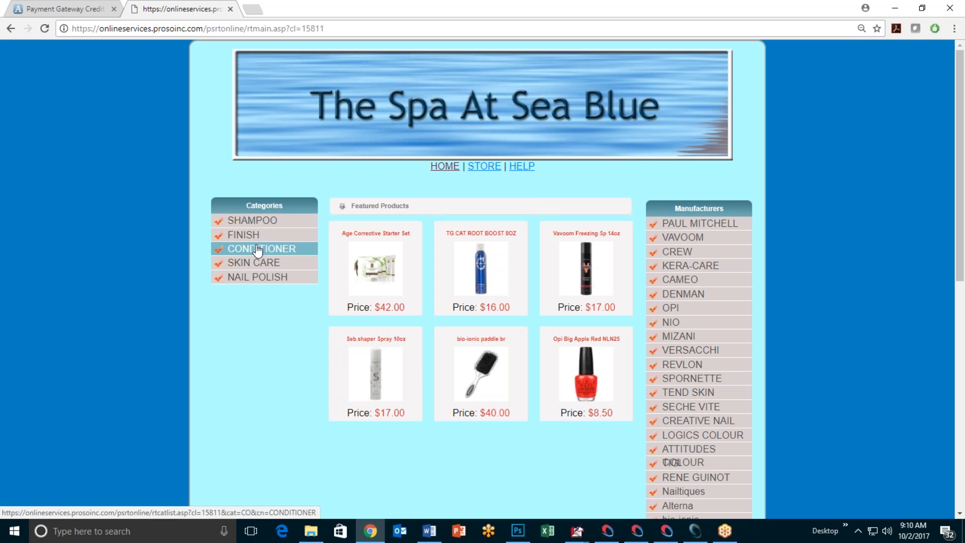
{"action": "left_click", "coordinate": [255, 278]}
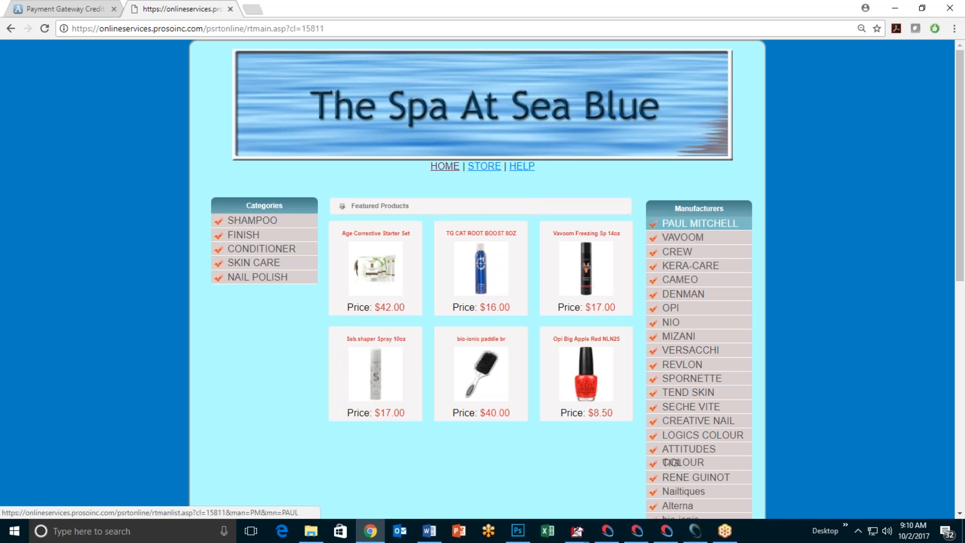
{"action": "left_click", "coordinate": [480, 267]}
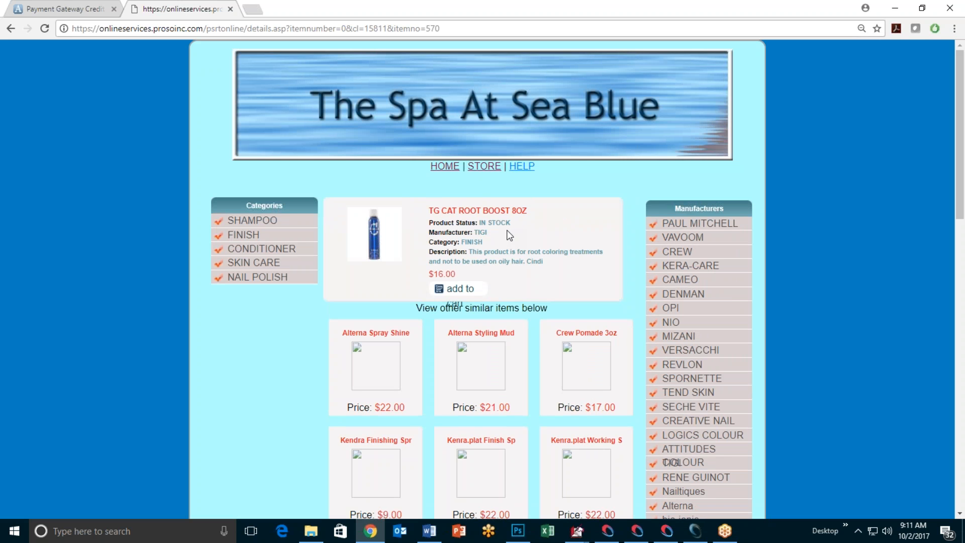
Step: Preview the enlarged product photo, then add TG CAT ROOT BOOST 8OZ at $16.00 to the cart
{"action": "left_click", "coordinate": [377, 248]}
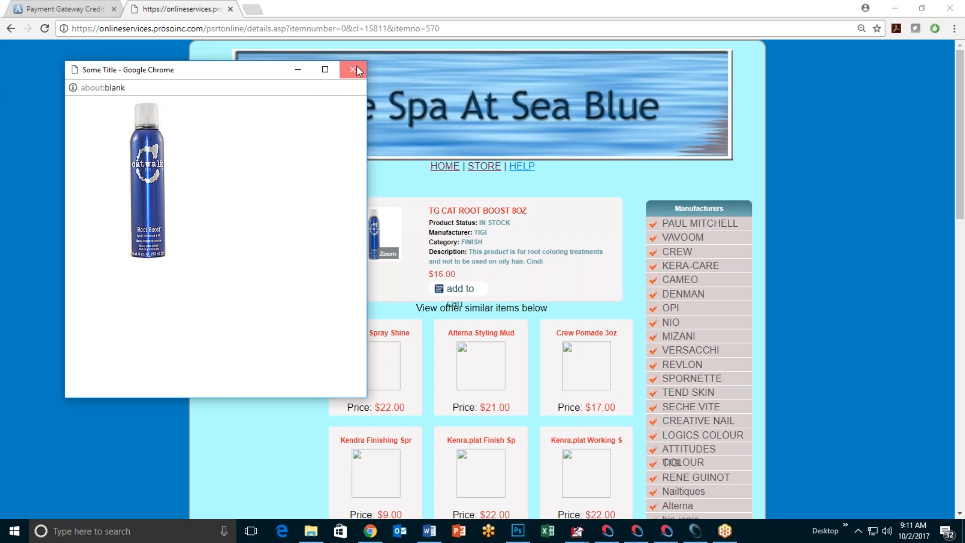
{"action": "left_click", "coordinate": [359, 70]}
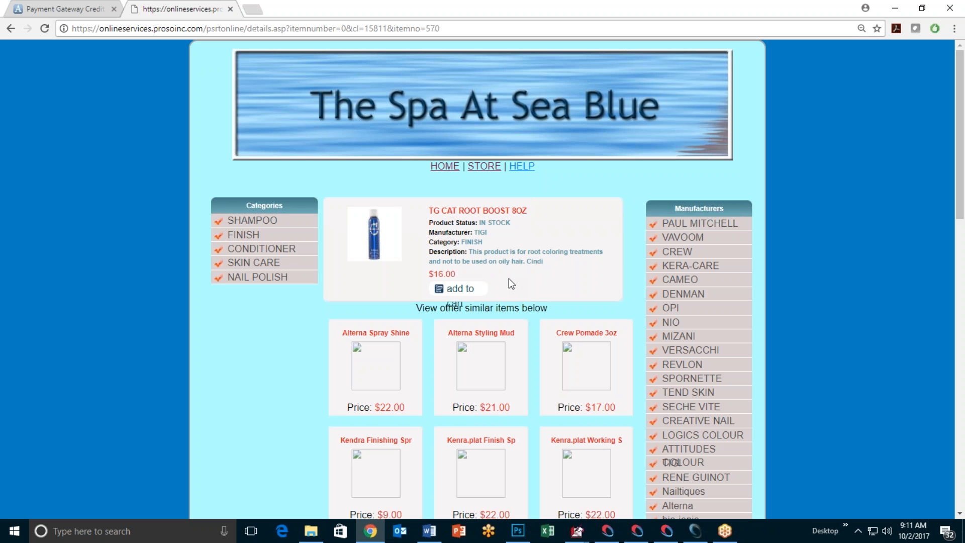
{"action": "left_click", "coordinate": [453, 289]}
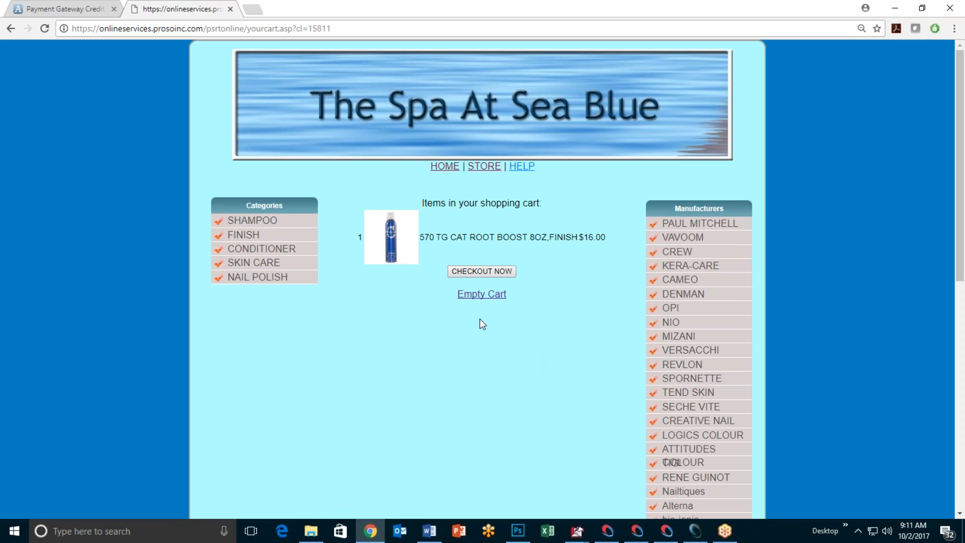
Step: Proceed to checkout, check today's Sales register, then minimize Chrome to show the Client App folder
{"action": "left_click", "coordinate": [481, 271]}
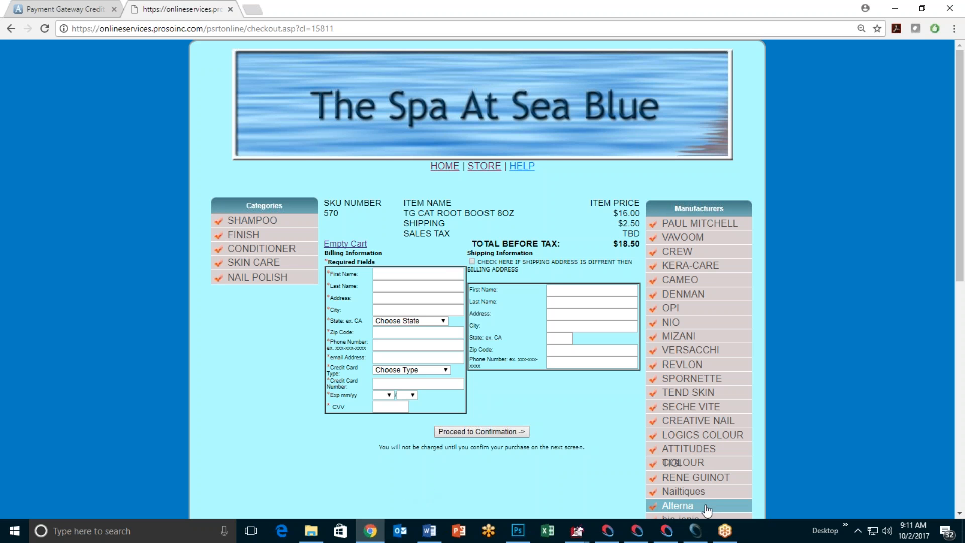
{"action": "left_click", "coordinate": [696, 531]}
{"action": "left_click", "coordinate": [181, 65]}
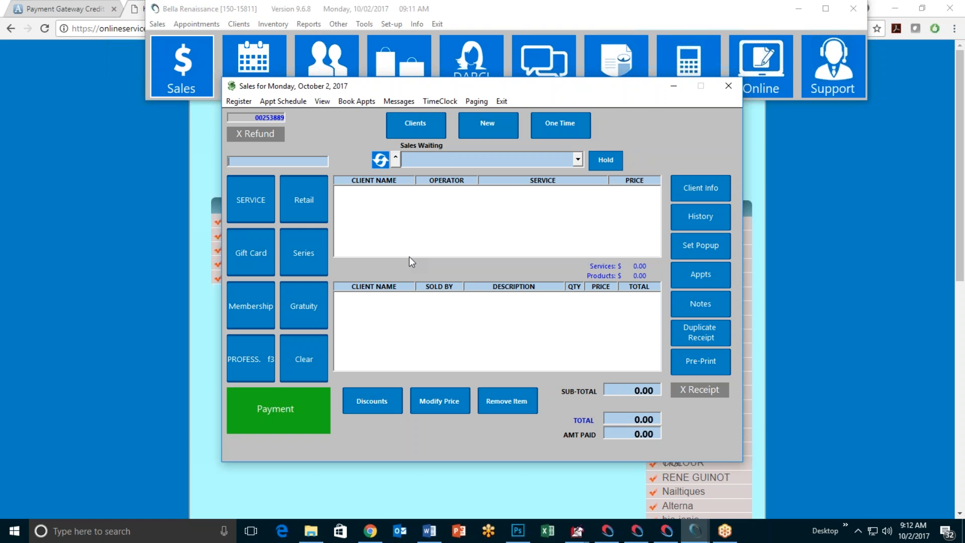
{"action": "left_click", "coordinate": [502, 102]}
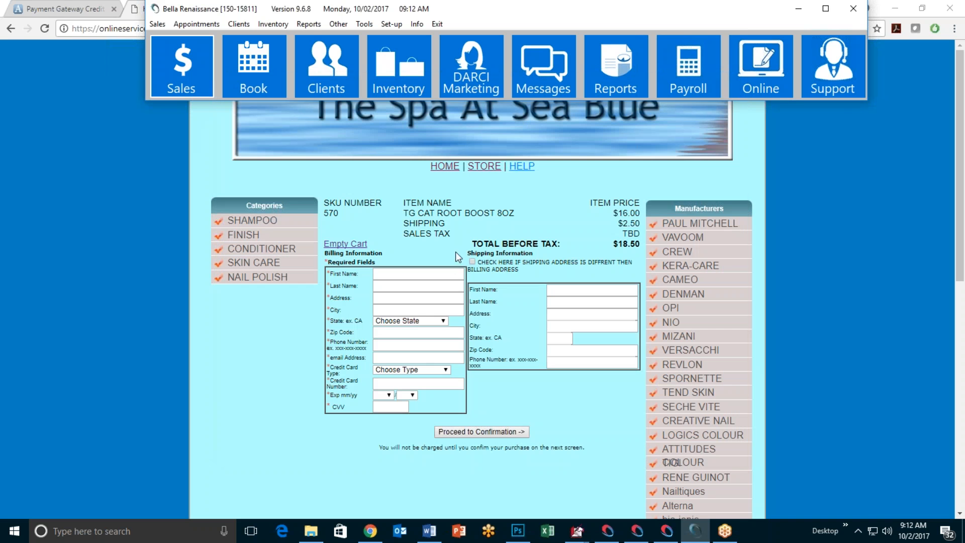
{"action": "left_click", "coordinate": [895, 8]}
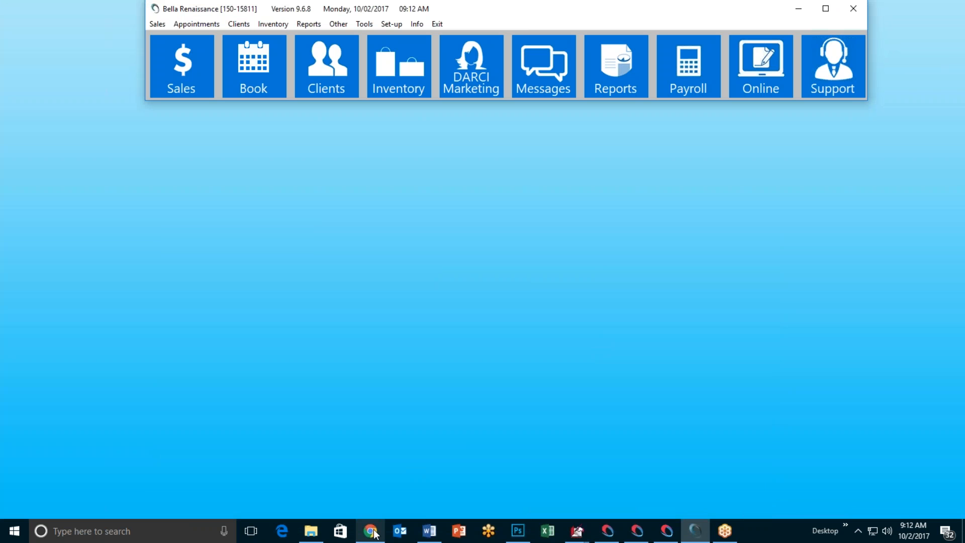
{"action": "left_click", "coordinate": [311, 531]}
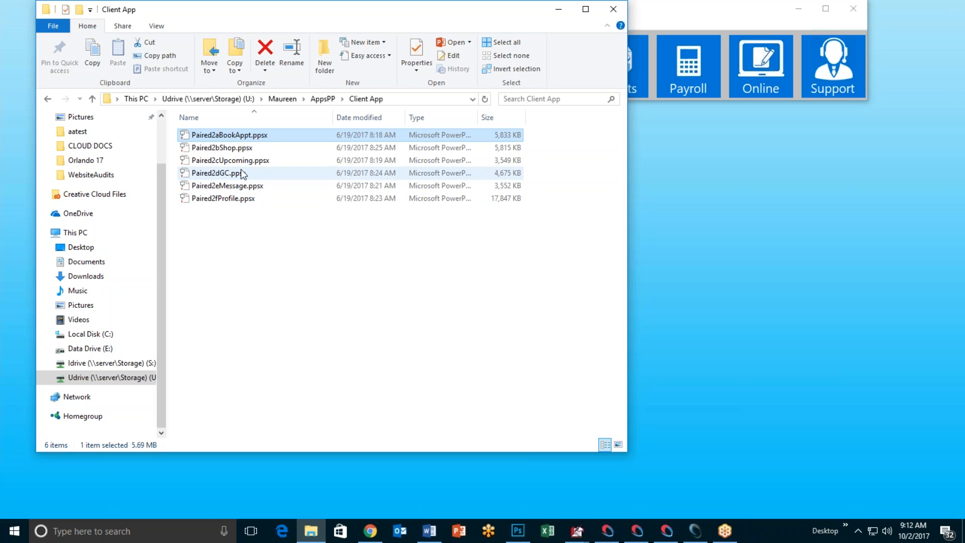
Step: Launch the Paired2bShop.ppsx slide show from the Client App folder
{"action": "left_click", "coordinate": [241, 147]}
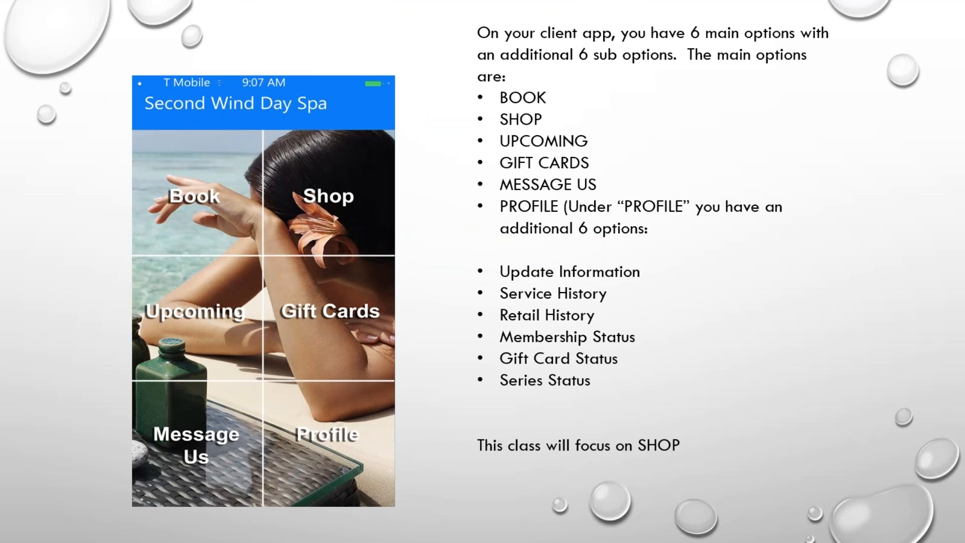
Step: Advance through the purchase, cart, shipping, proceed and emailed-receipt slides, then end the show
{"action": "left_click", "coordinate": [327, 204]}
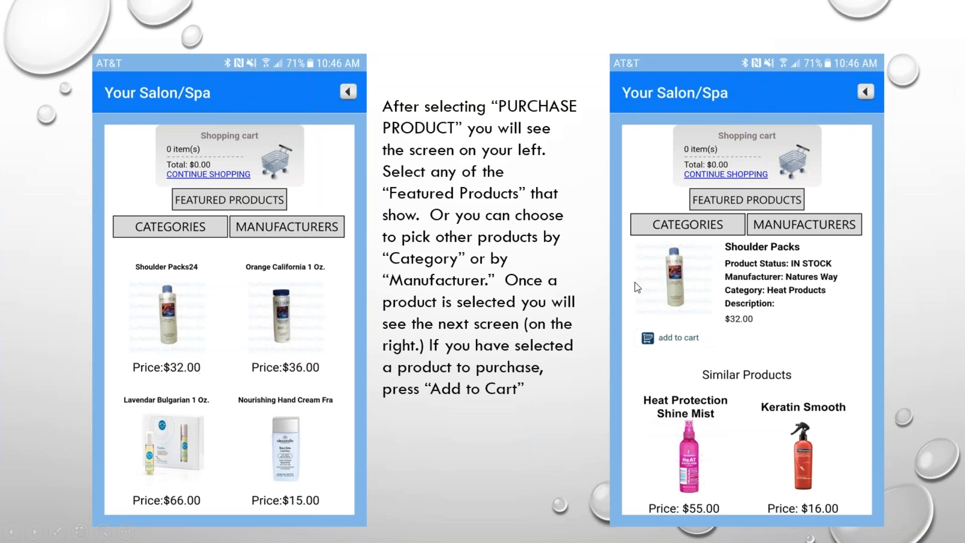
{"action": "left_click", "coordinate": [488, 308]}
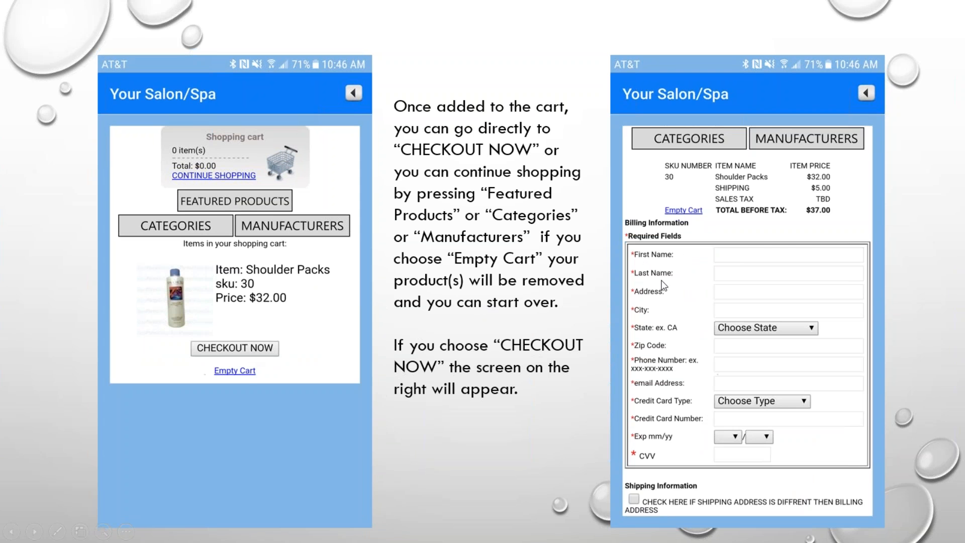
{"action": "left_click", "coordinate": [519, 308]}
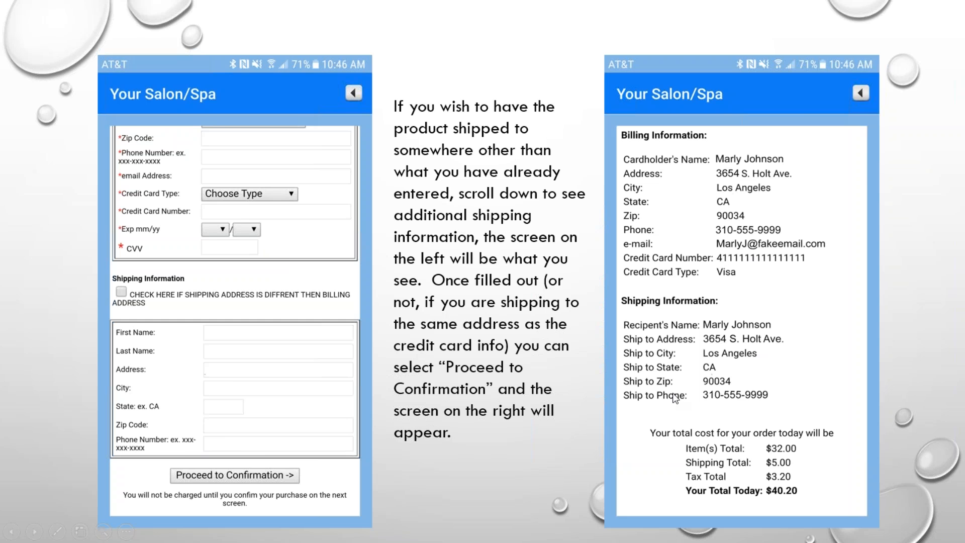
{"action": "left_click", "coordinate": [546, 368]}
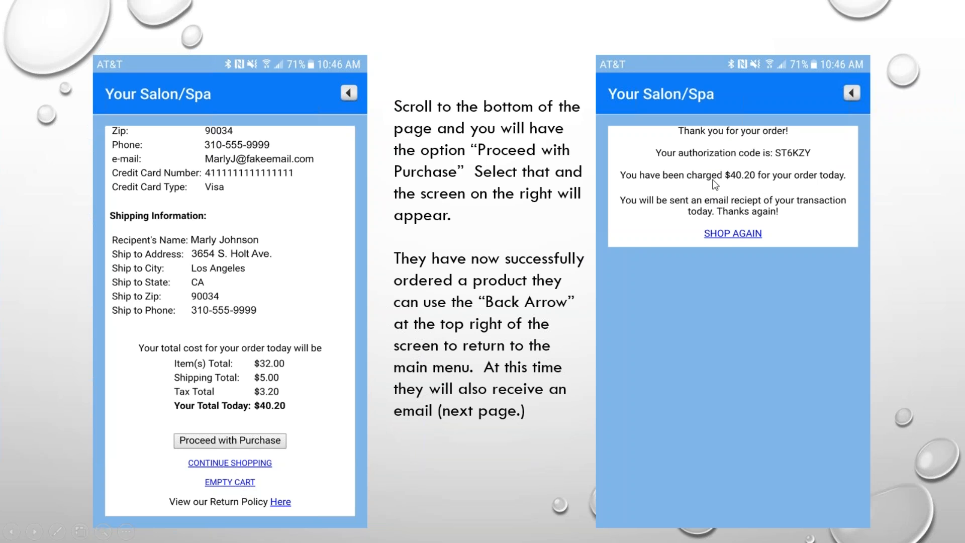
{"action": "left_click", "coordinate": [530, 278]}
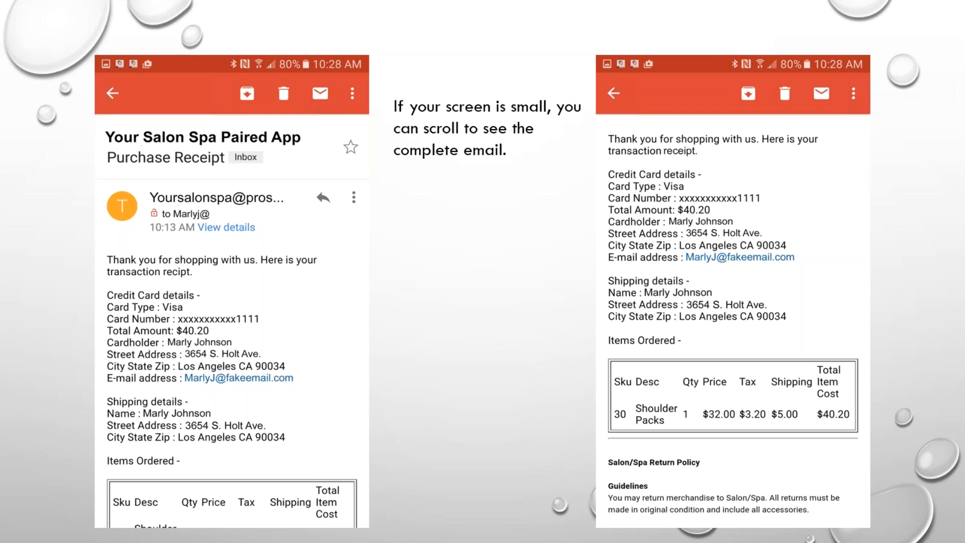
{"action": "key", "text": "Right"}
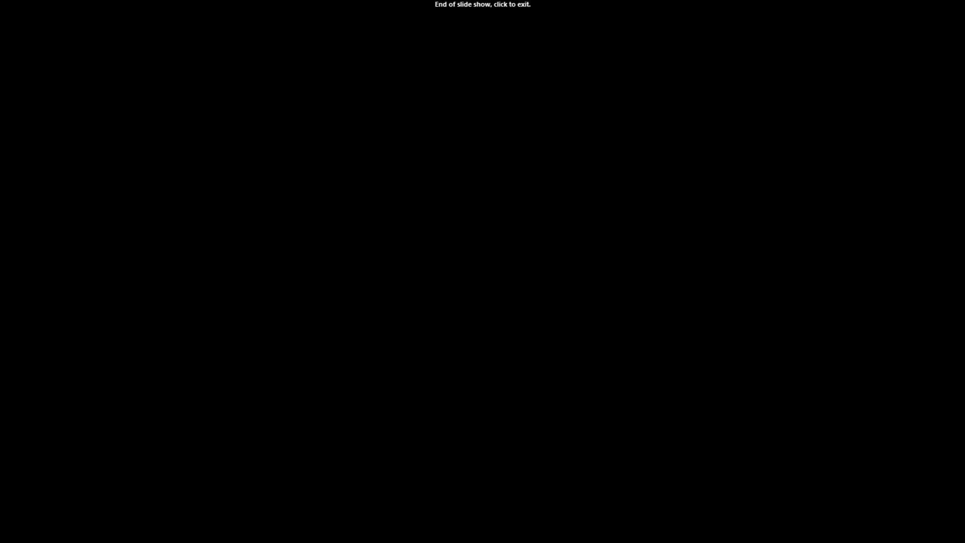
{"action": "key", "text": "Escape"}
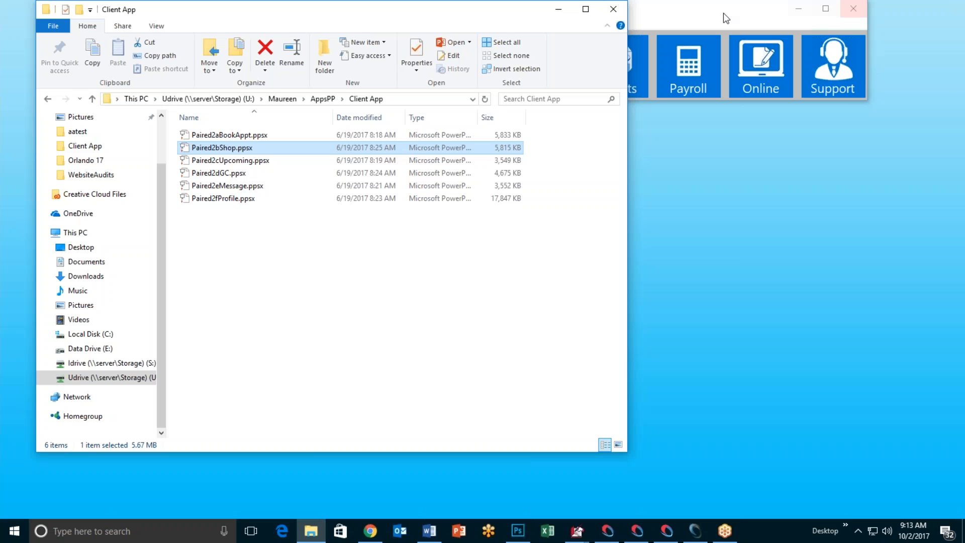
Step: Minimize Explorer, reopen the Retail setup to view featured items, then exit both dialogs
{"action": "left_click", "coordinate": [558, 9]}
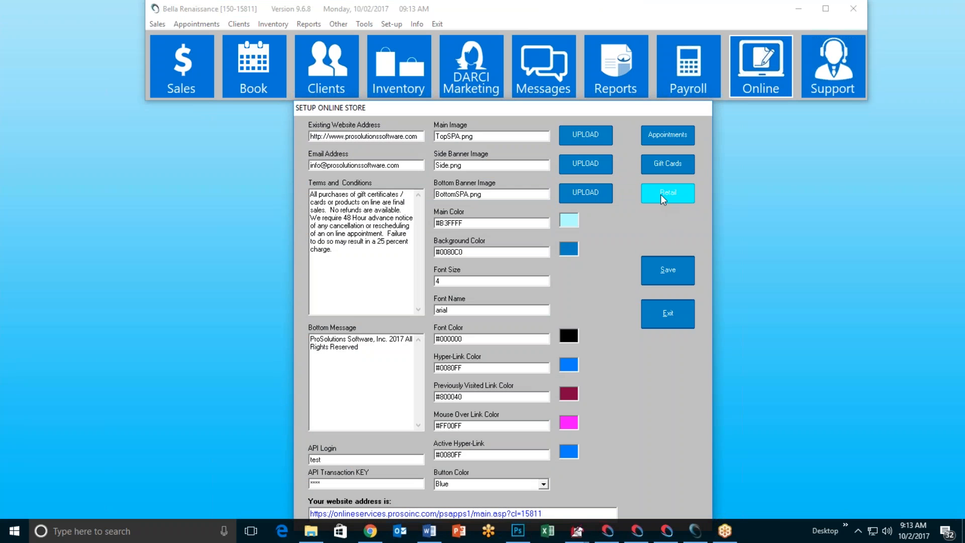
{"action": "left_click", "coordinate": [663, 192]}
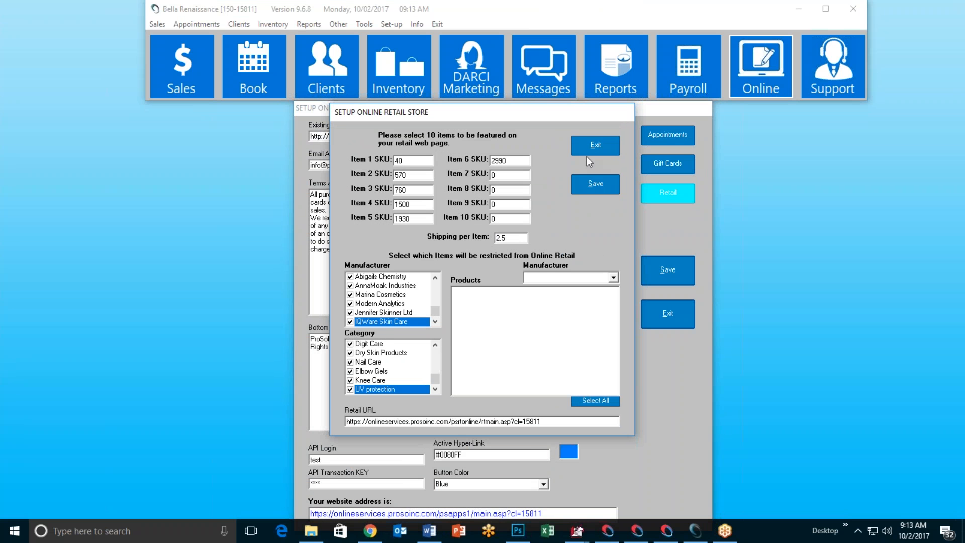
{"action": "left_click", "coordinate": [595, 146]}
{"action": "left_click", "coordinate": [675, 313]}
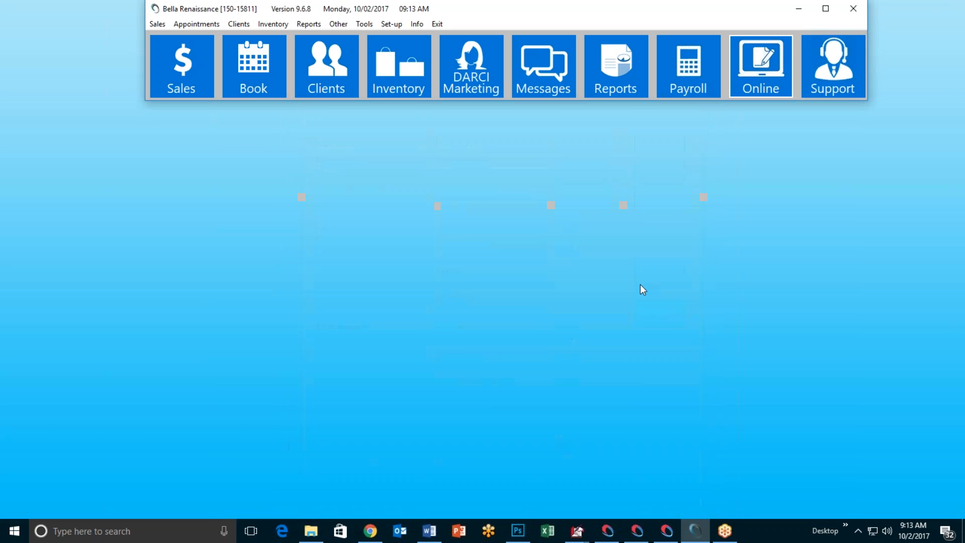
Step: Open Inventory and load SKU 20, CAMEO Justin AIO Shampoo
{"action": "left_click", "coordinate": [389, 82]}
{"action": "type", "text": "20"}
{"action": "key", "text": "Return"}
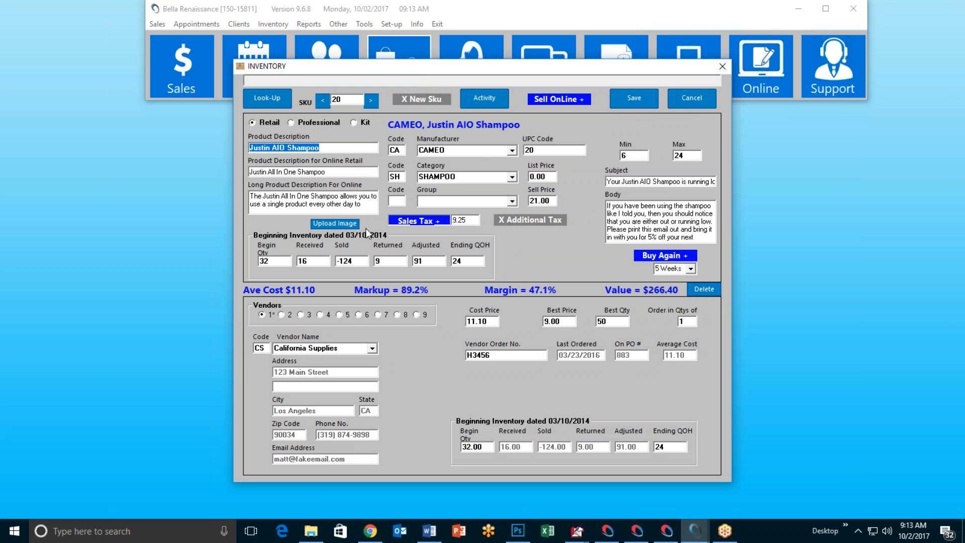
Step: Review the Upload Image options, noting the jpg file type, then close the window
{"action": "left_click", "coordinate": [335, 223]}
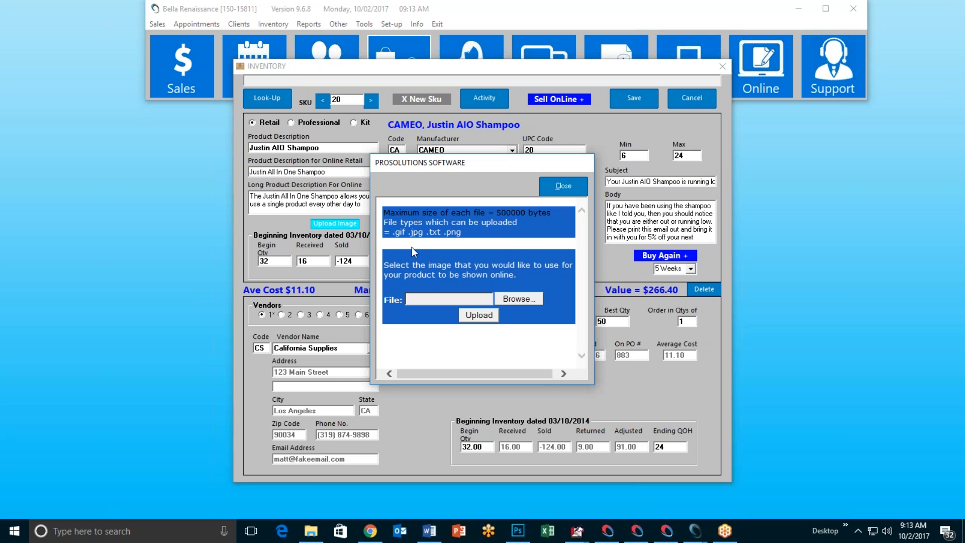
{"action": "double_click", "coordinate": [418, 233]}
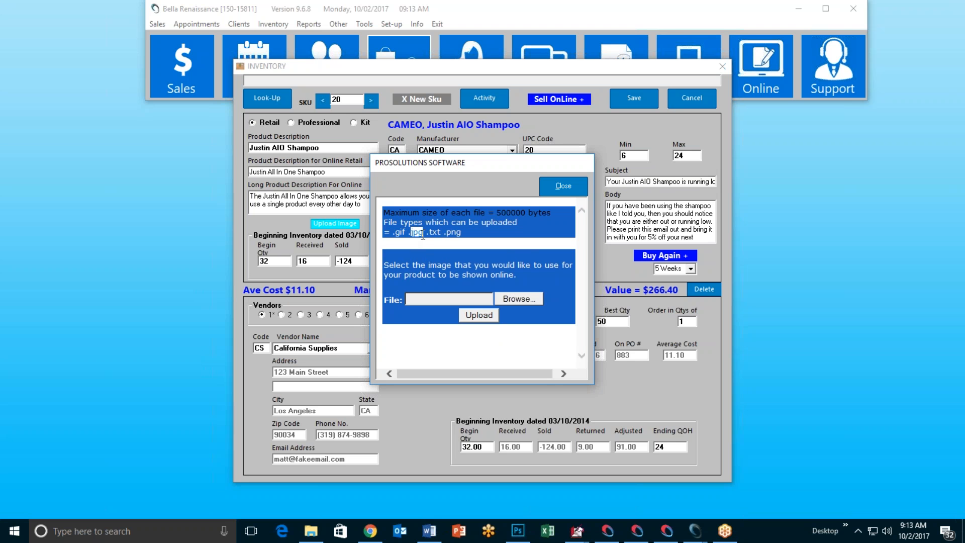
{"action": "left_click", "coordinate": [564, 191]}
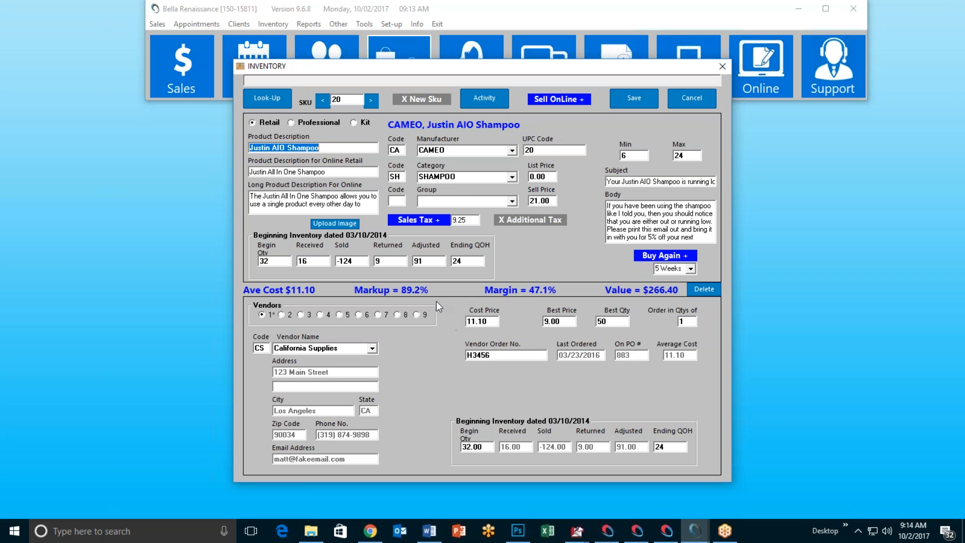
{"action": "left_click", "coordinate": [370, 531]}
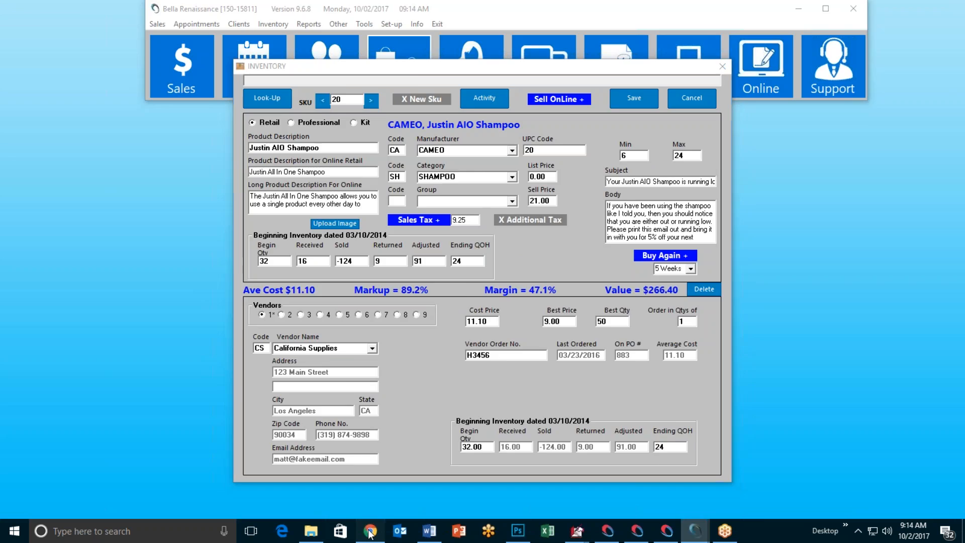
Step: Search Google Images for Paul Mitchell Awapuhi shampoo in a new tab
{"action": "left_click", "coordinate": [253, 10]}
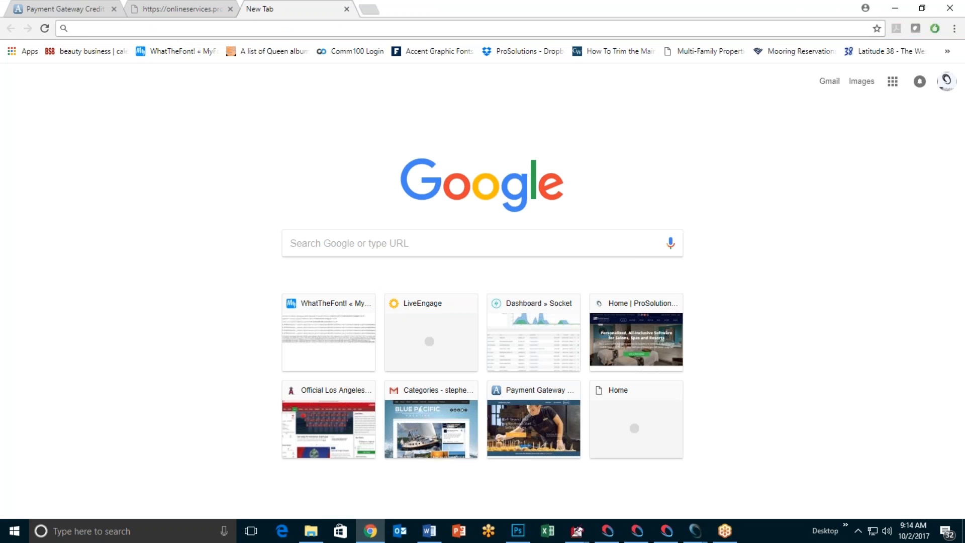
{"action": "type", "text": "paul mi"}
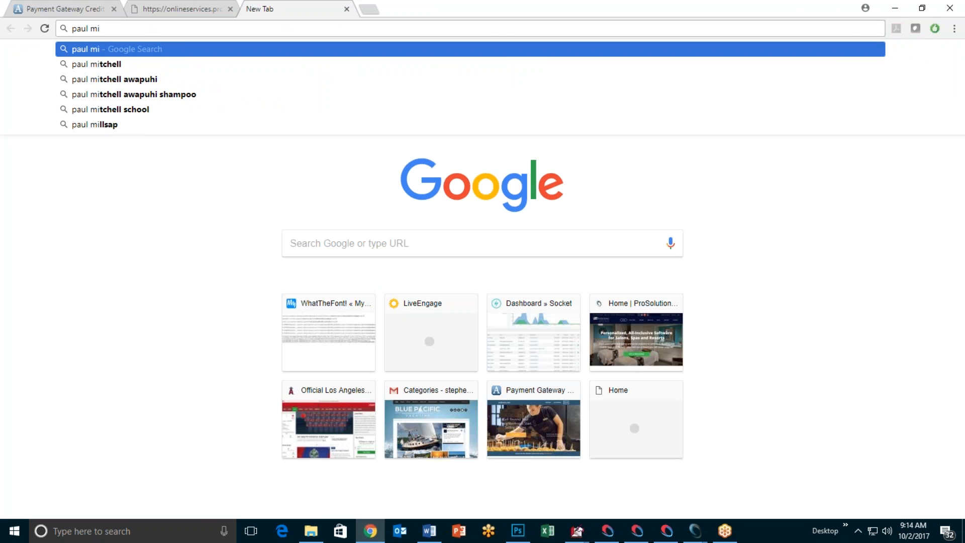
{"action": "left_click", "coordinate": [217, 95]}
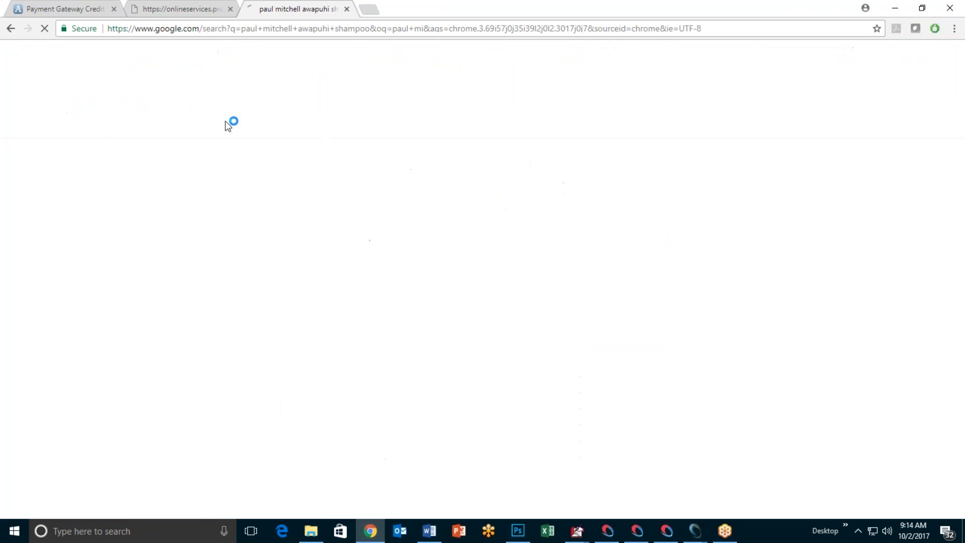
{"action": "left_click", "coordinate": [194, 100]}
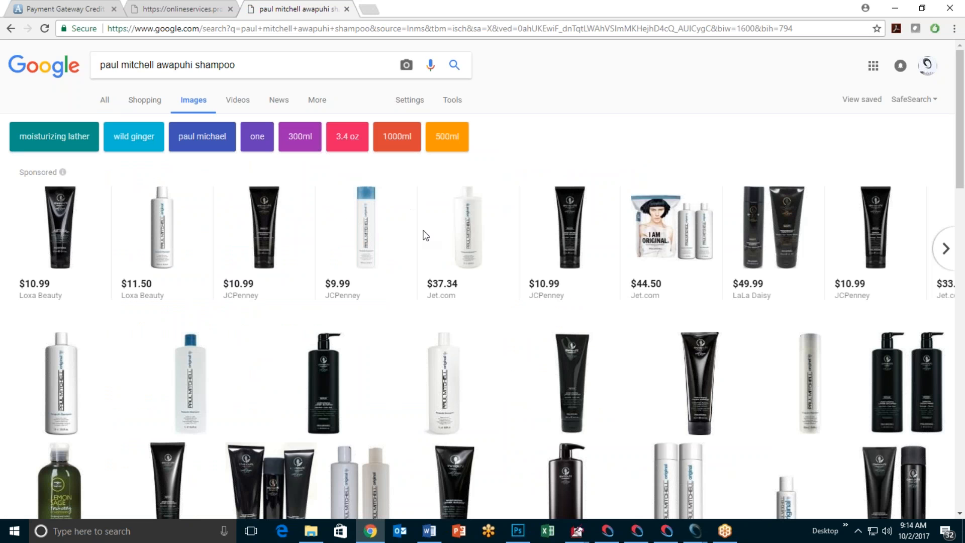
{"action": "scroll", "coordinate": [410, 242], "scroll_direction": "down", "scroll_amount": 1}
{"action": "scroll", "coordinate": [407, 245], "scroll_direction": "down", "scroll_amount": 1}
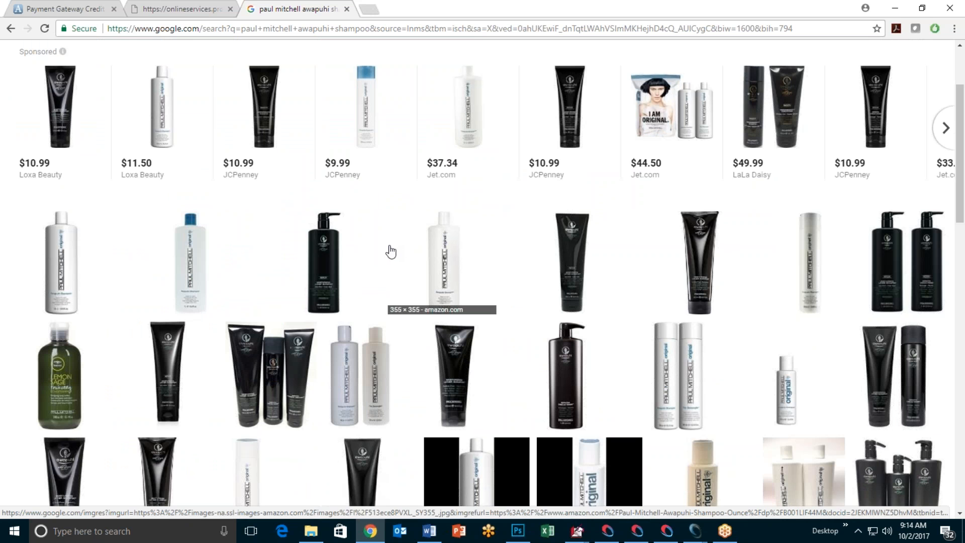
Step: Preview the black pump bottle image, view its Save image as option, then close the preview
{"action": "left_click", "coordinate": [333, 274]}
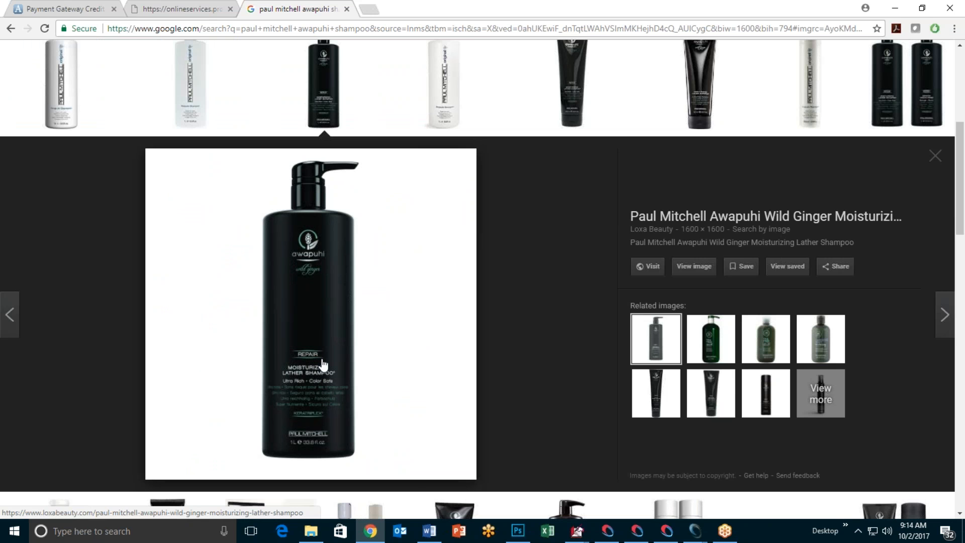
{"action": "right_click", "coordinate": [367, 312]}
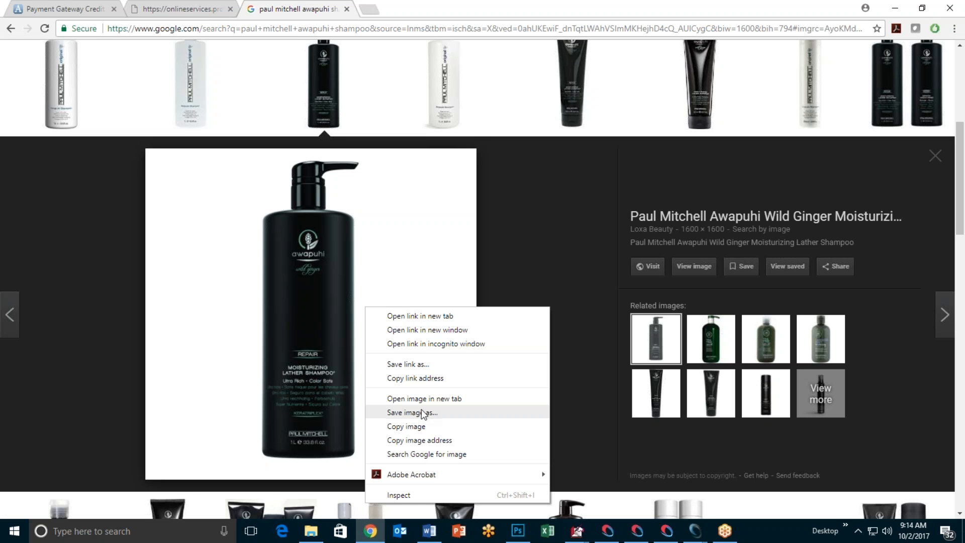
{"action": "left_click", "coordinate": [930, 153]}
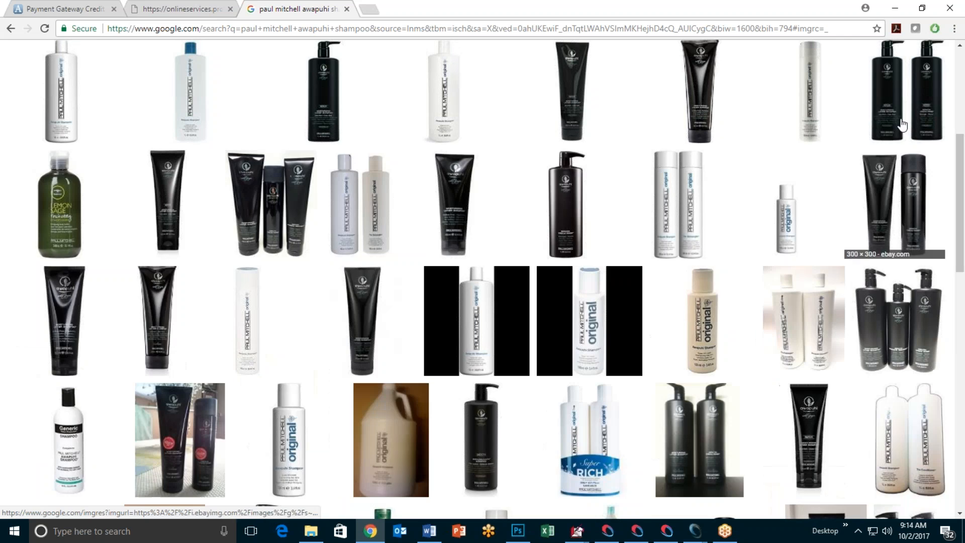
{"action": "left_click", "coordinate": [891, 5]}
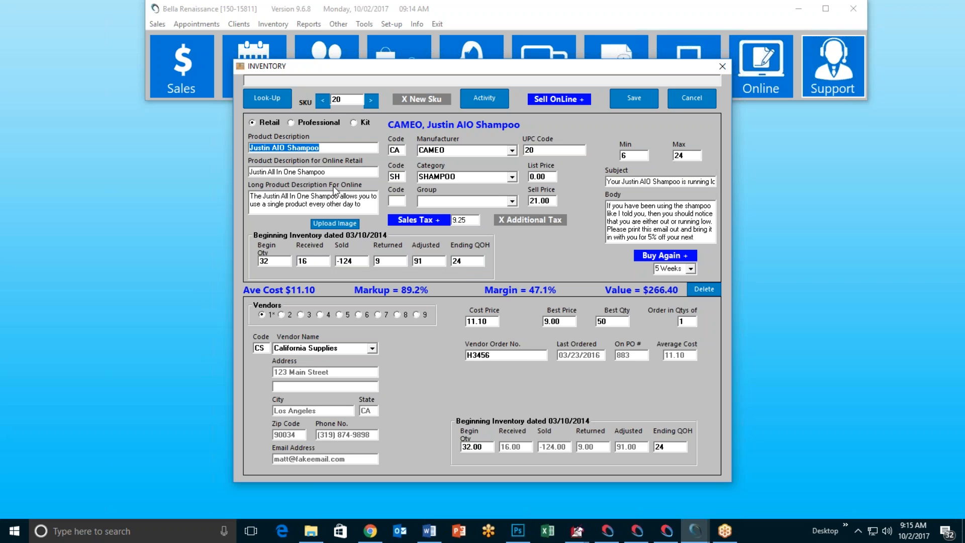
Step: Read through the Justin AIO Shampoo's long online description, then cancel the inventory record unsaved
{"action": "left_click", "coordinate": [276, 204]}
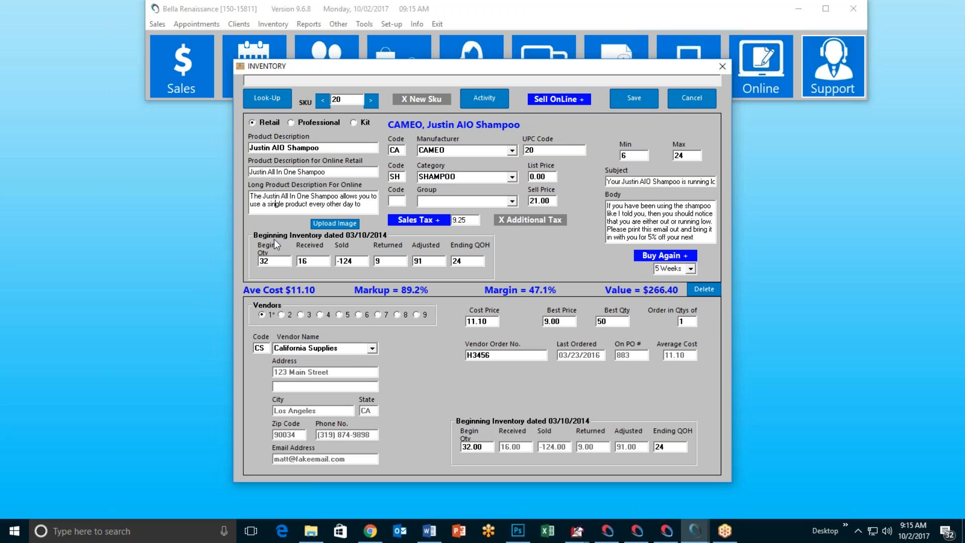
{"action": "key", "text": "Down"}
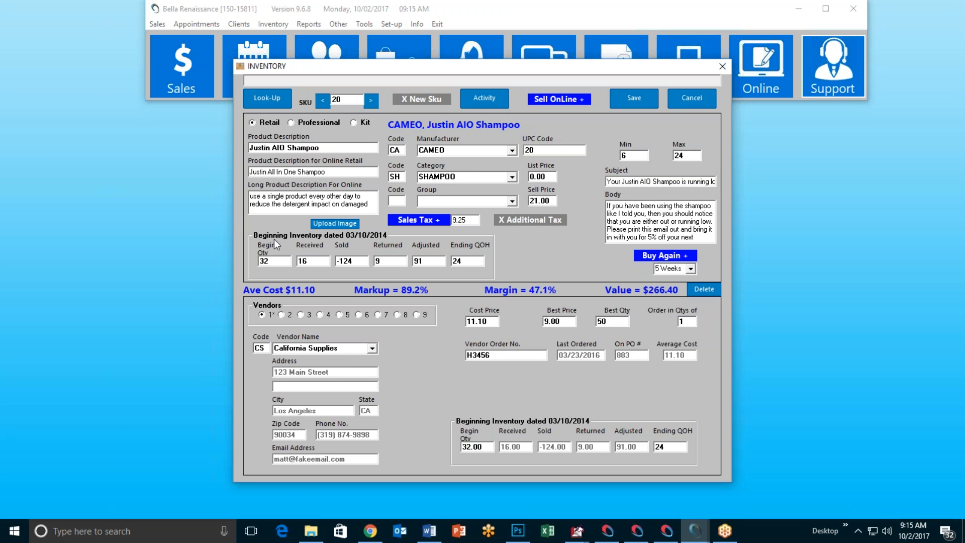
{"action": "key", "text": "Down"}
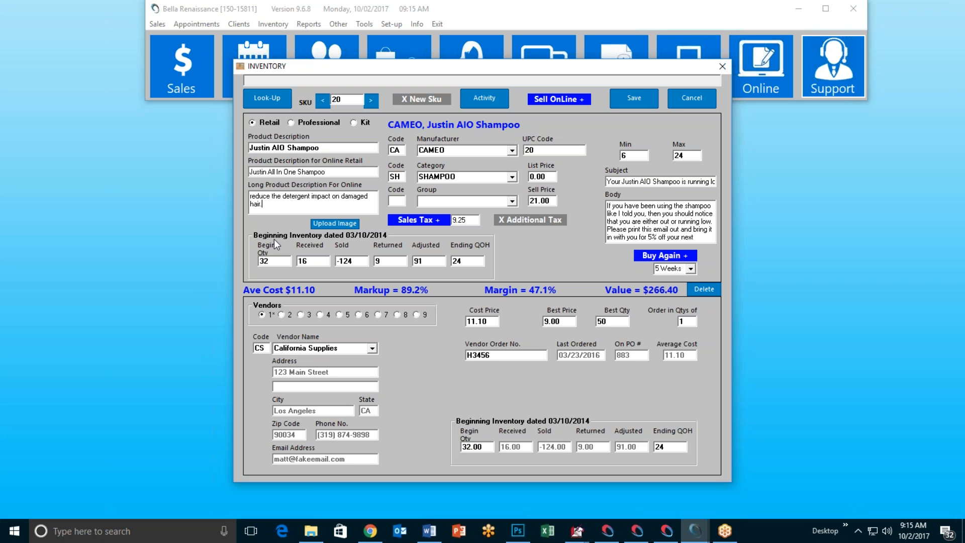
{"action": "left_click", "coordinate": [689, 94]}
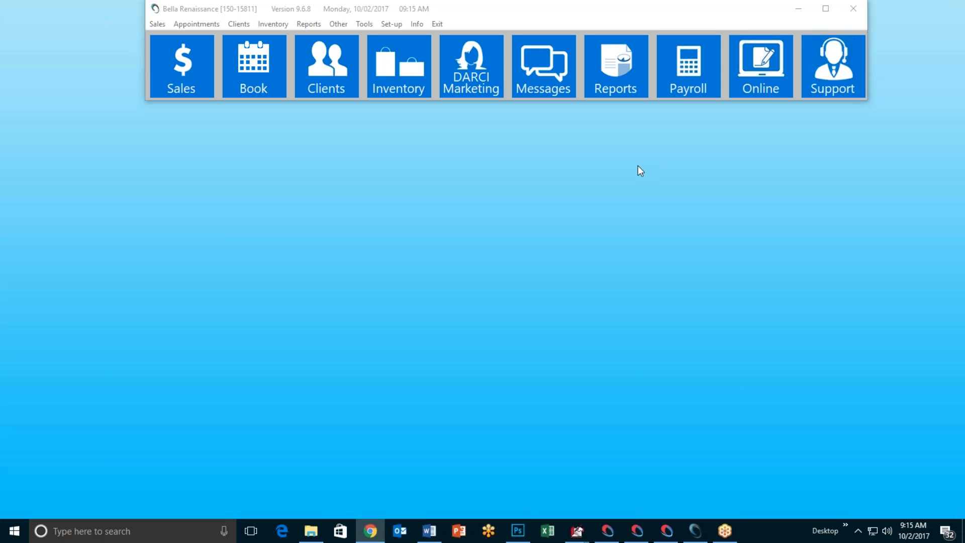
Step: Inspect the online appointment restrictions, selecting the Hair group and scrolling the Services list
{"action": "left_click", "coordinate": [765, 95]}
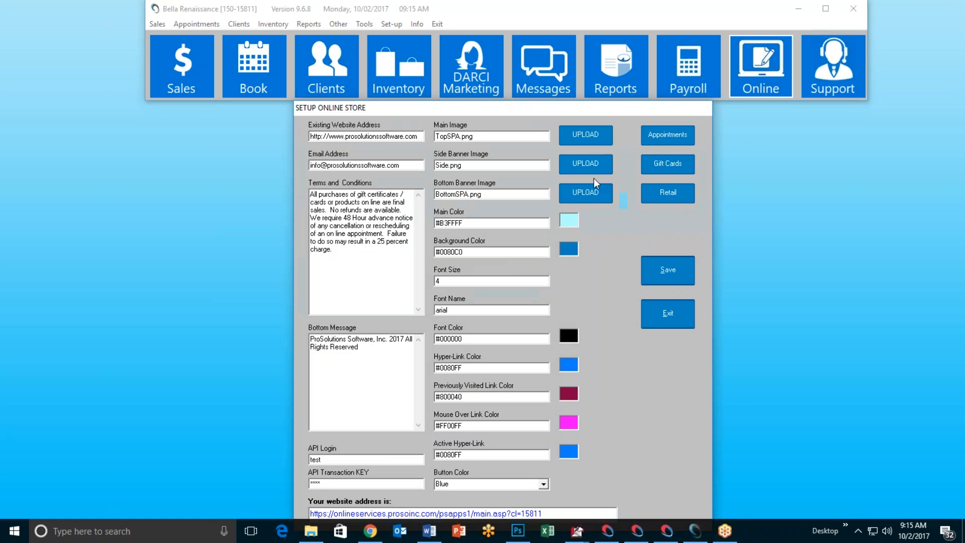
{"action": "left_click", "coordinate": [650, 140]}
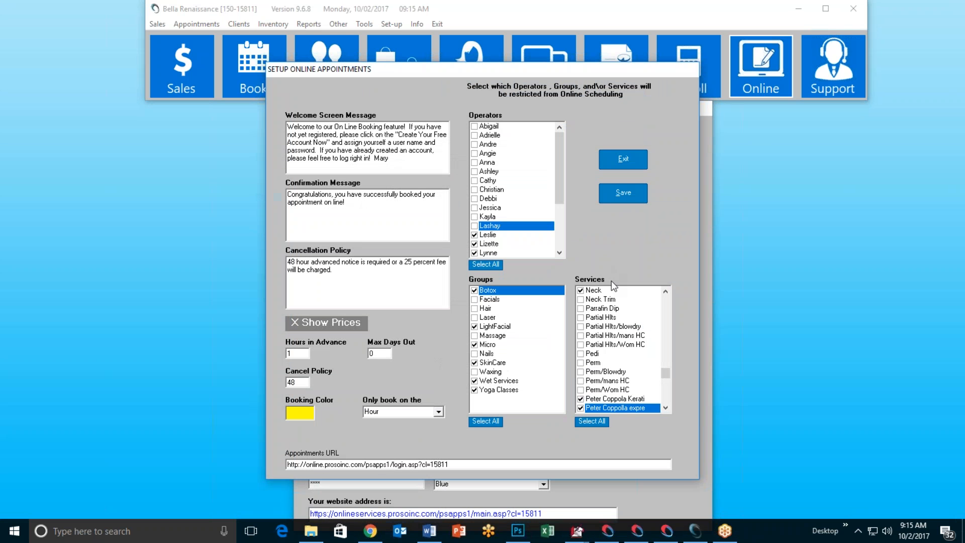
{"action": "left_click", "coordinate": [489, 309]}
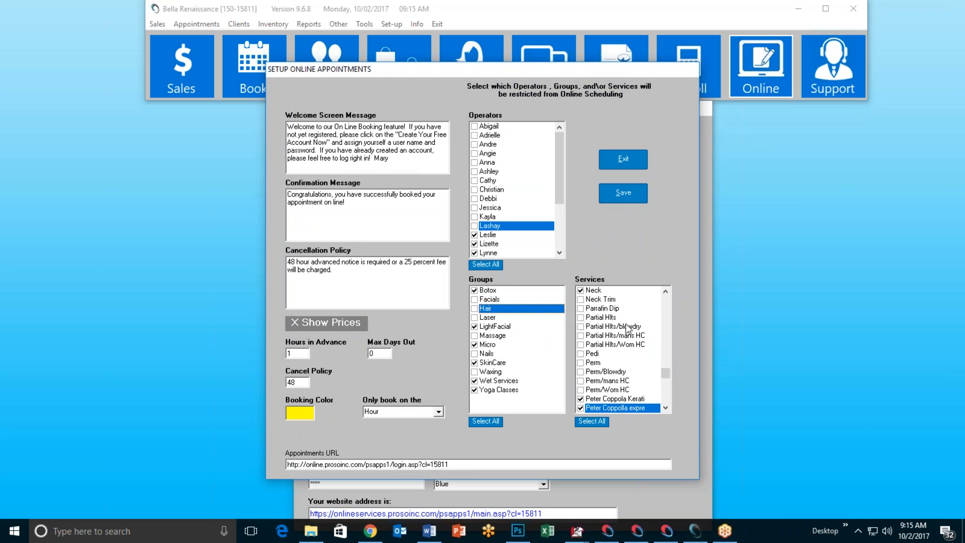
{"action": "left_click", "coordinate": [666, 407]}
{"action": "left_click", "coordinate": [666, 408]}
{"action": "scroll", "coordinate": [668, 408], "scroll_direction": "down", "scroll_amount": 5}
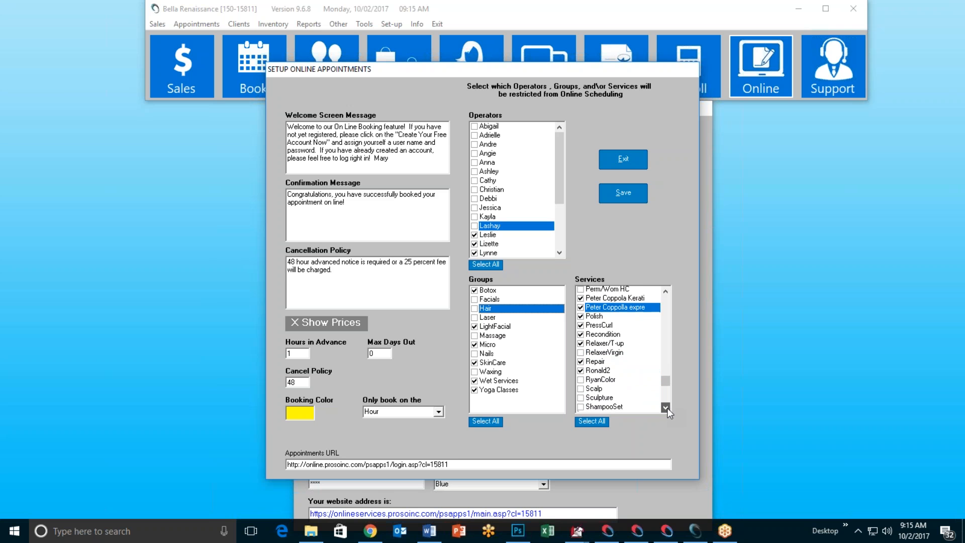
{"action": "scroll", "coordinate": [668, 409], "scroll_direction": "down", "scroll_amount": 3}
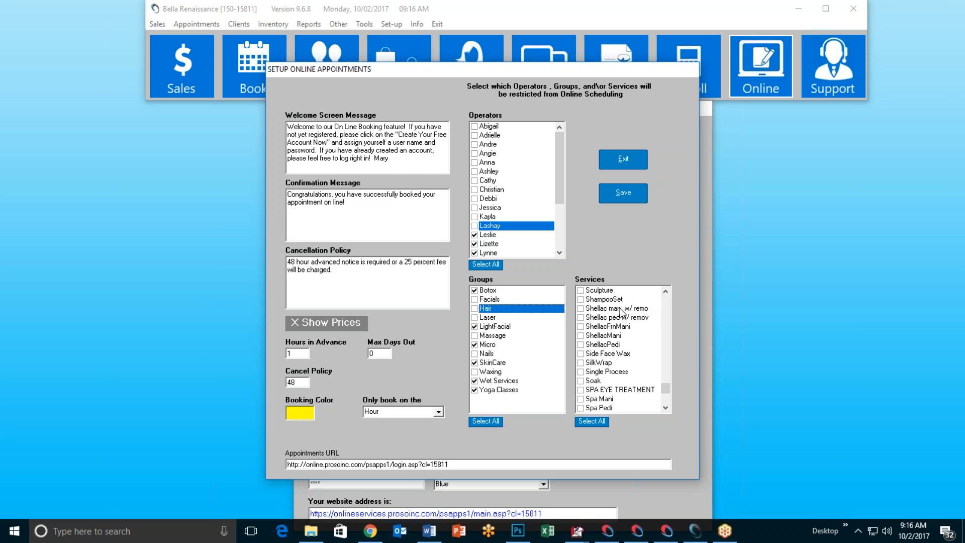
Step: Close the online appointment and online store setup windows, then bring up the Set-up menu
{"action": "left_click", "coordinate": [623, 158]}
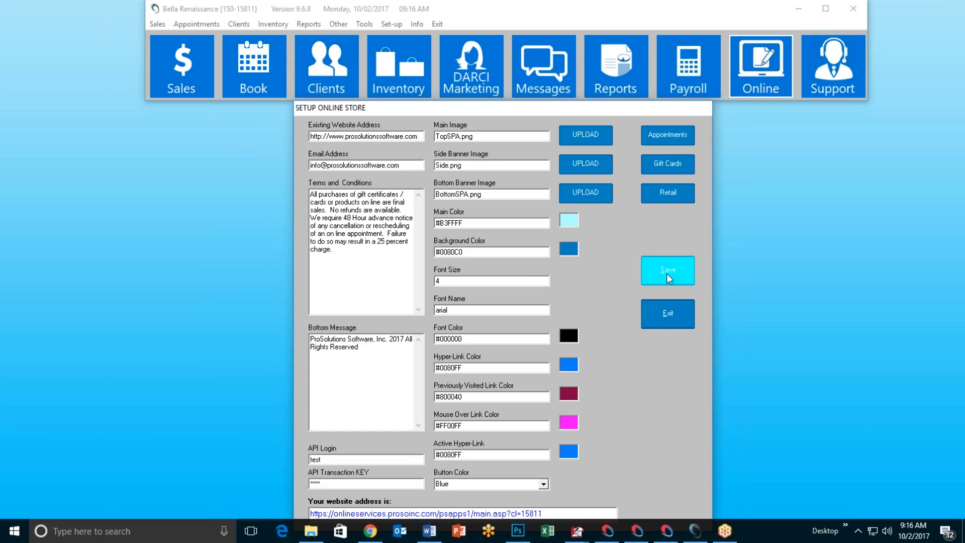
{"action": "left_click", "coordinate": [667, 313]}
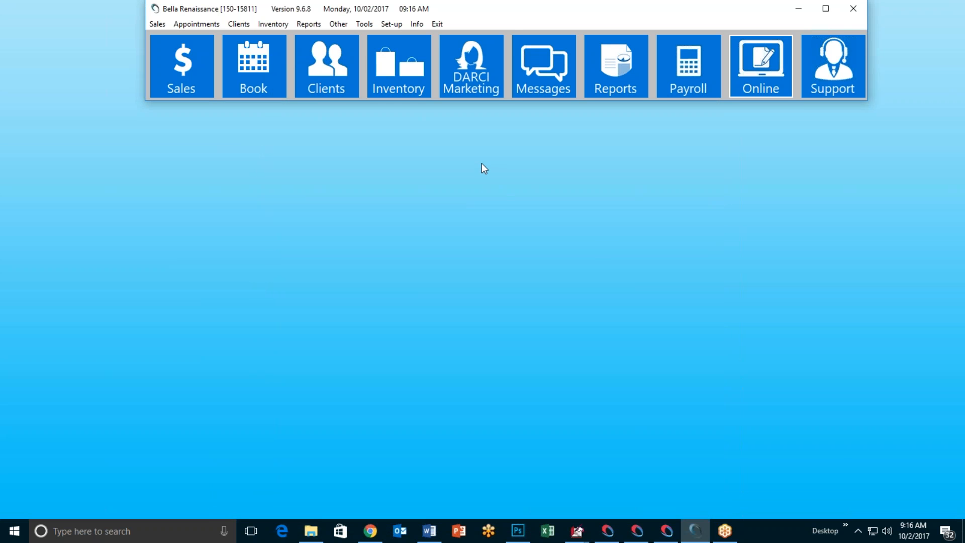
{"action": "left_click", "coordinate": [392, 24]}
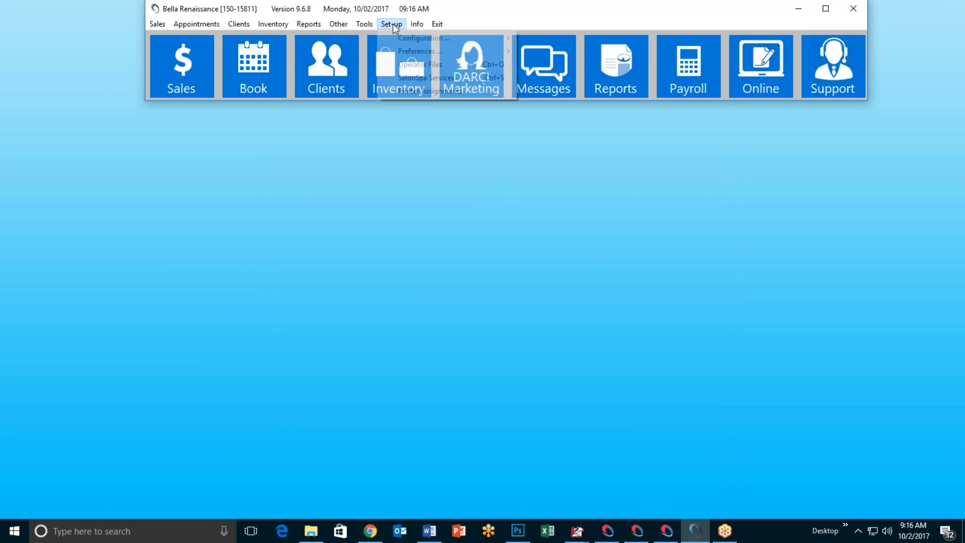
Step: View the Location tab for the Nails service Shellac man. w/ remo, then cancel unchanged
{"action": "left_click", "coordinate": [422, 77]}
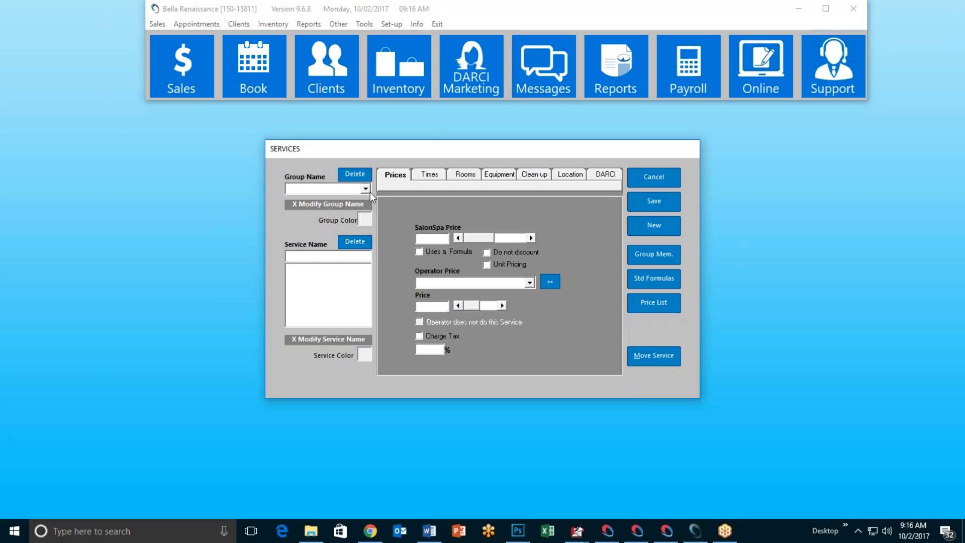
{"action": "left_click", "coordinate": [367, 191]}
{"action": "left_click", "coordinate": [341, 255]}
{"action": "scroll", "coordinate": [340, 294], "scroll_direction": "down", "scroll_amount": 2}
{"action": "scroll", "coordinate": [340, 291], "scroll_direction": "down", "scroll_amount": 1}
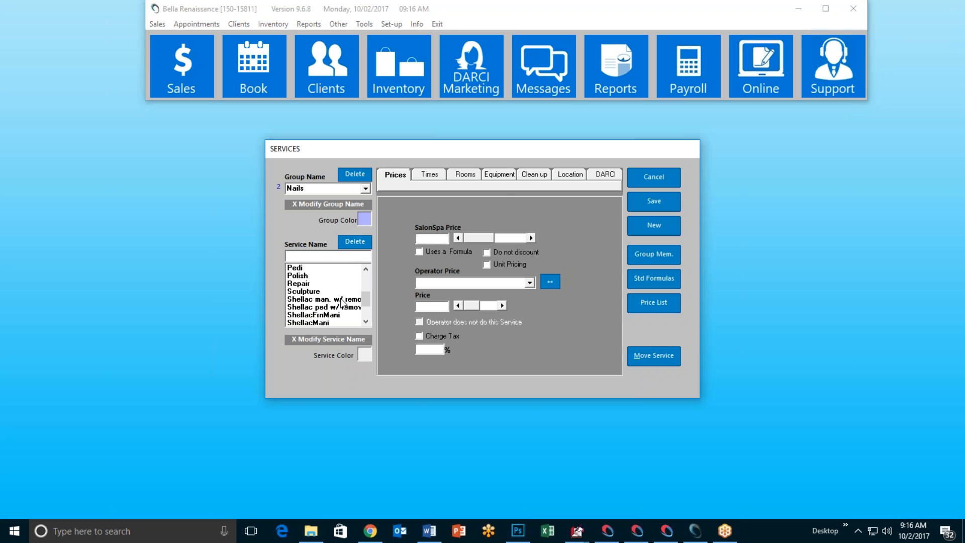
{"action": "left_click", "coordinate": [342, 299]}
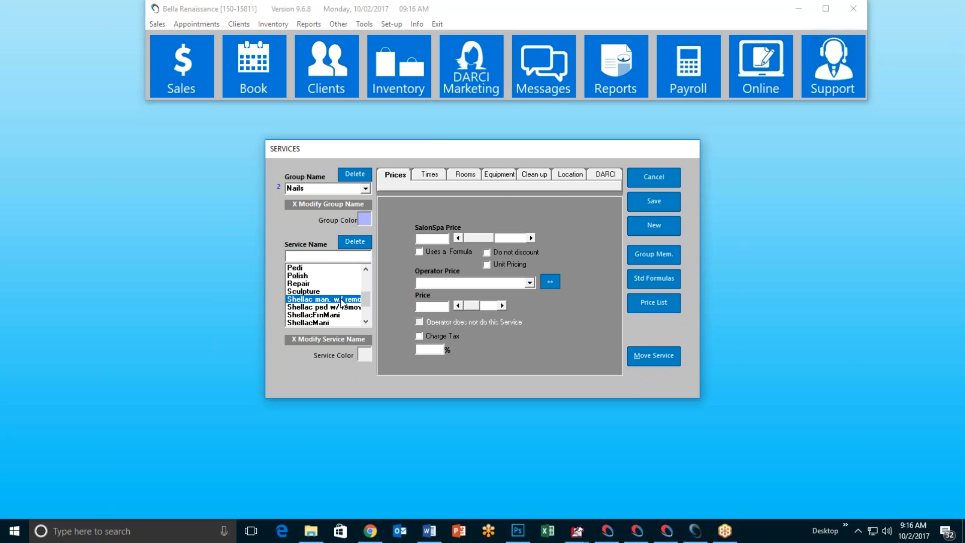
{"action": "left_click", "coordinate": [567, 173]}
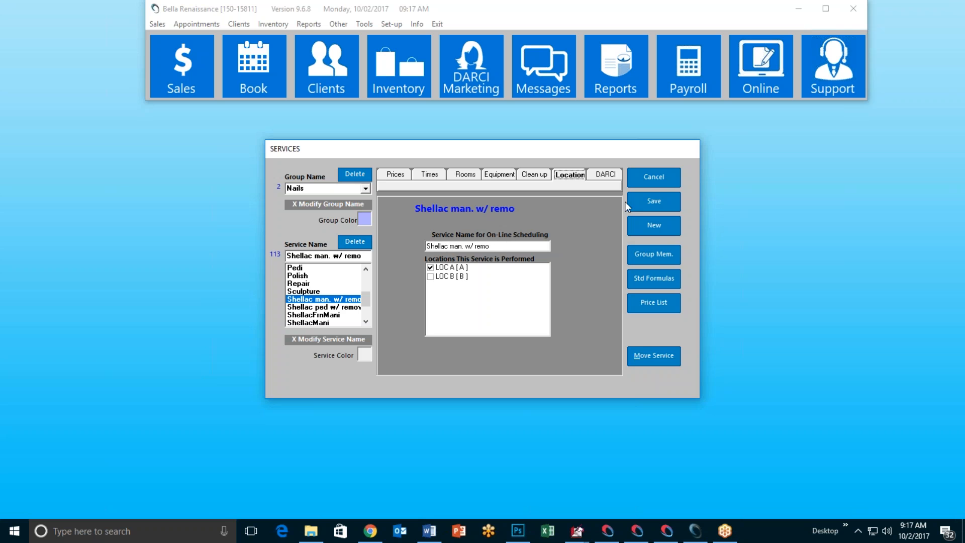
{"action": "left_click", "coordinate": [649, 181]}
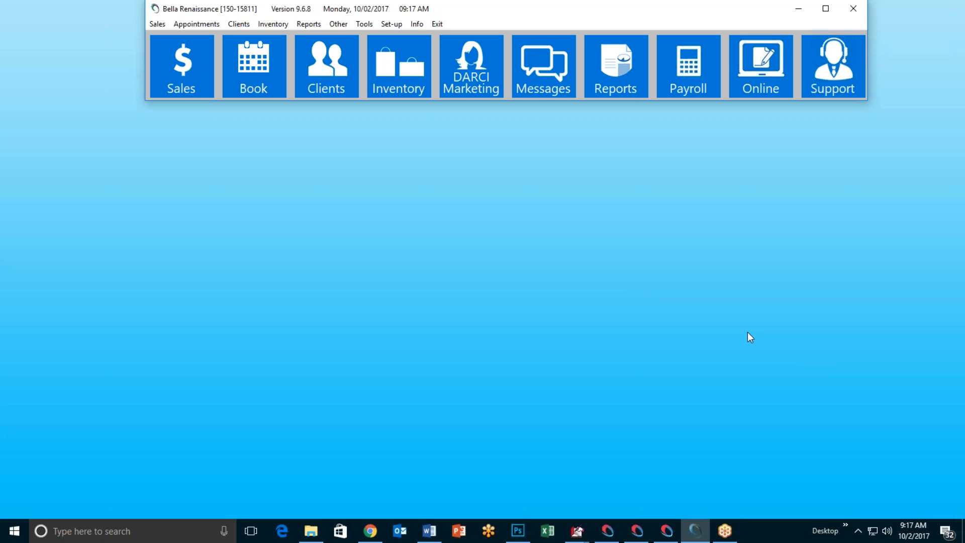
Step: Choose to leave the GoToMeeting session, bringing up the Leave or End Meeting prompt
{"action": "left_click", "coordinate": [808, 355]}
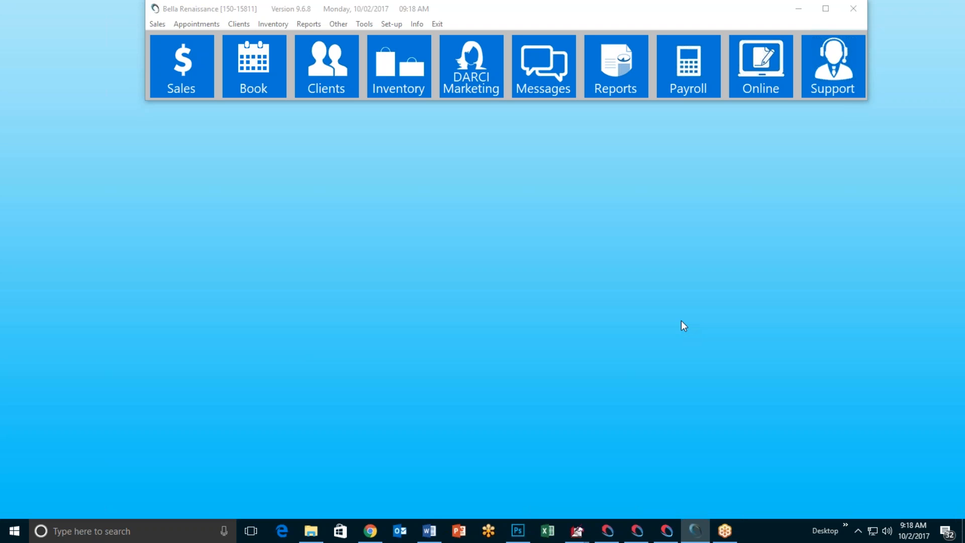
{"action": "left_click", "coordinate": [951, 34]}
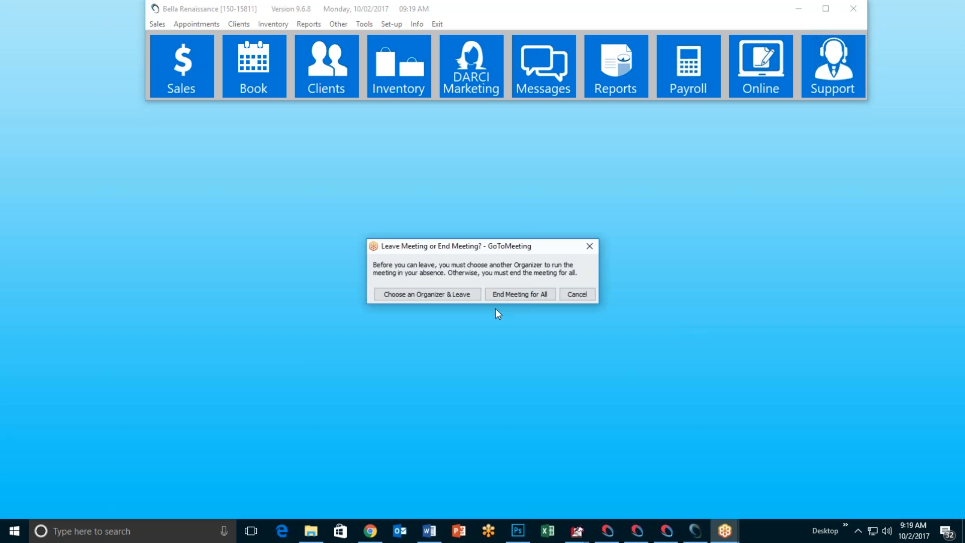